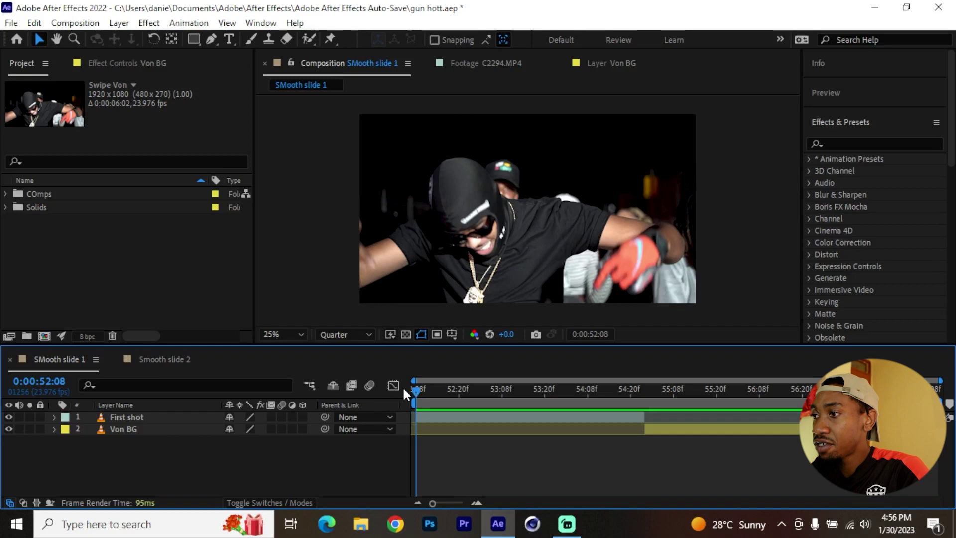
# Preview the SMooth slide 1 composition and examine the cut from First shot to Von BG.
pyautogui.moveTo(451, 389); pyautogui.dragTo(419, 395)
pyautogui.press('space')
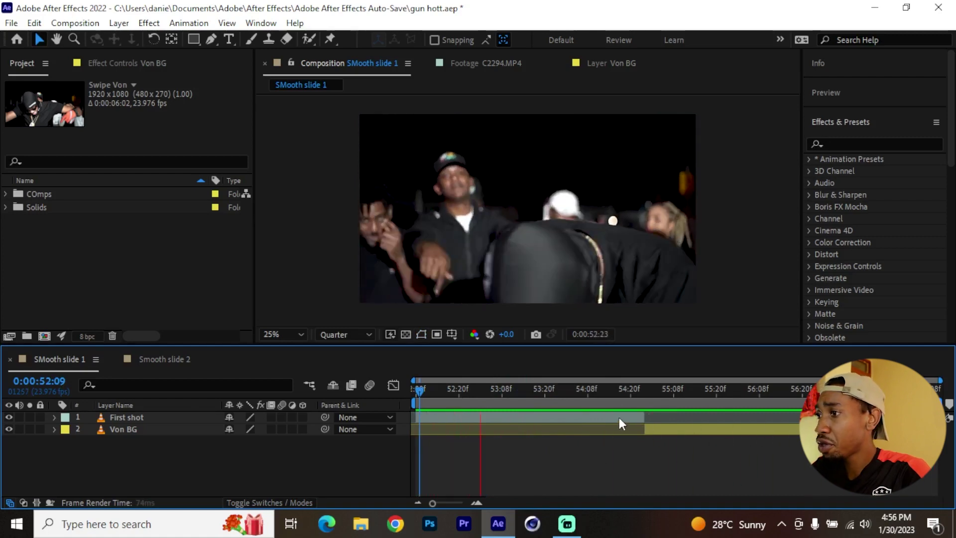
pyautogui.click(578, 393)
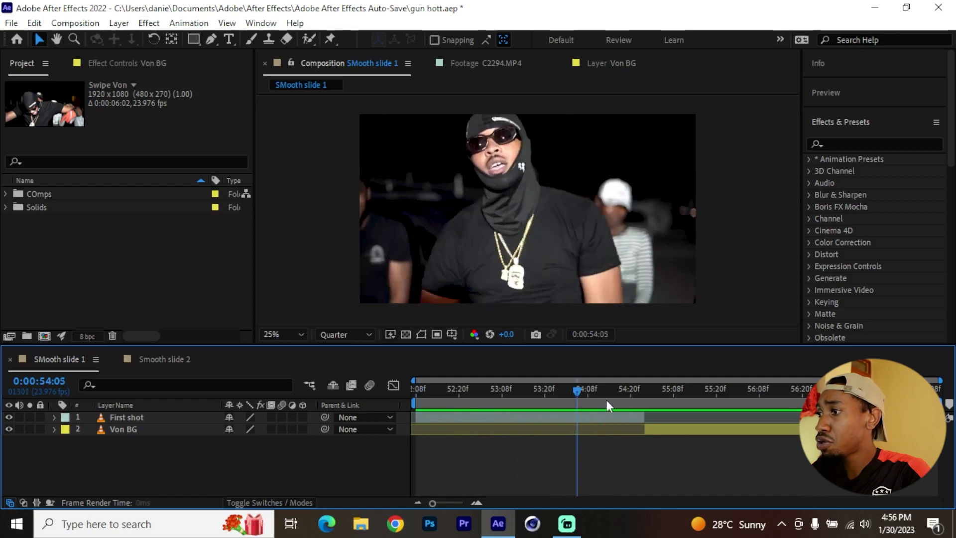
pyautogui.click(650, 402)
pyautogui.click(673, 429)
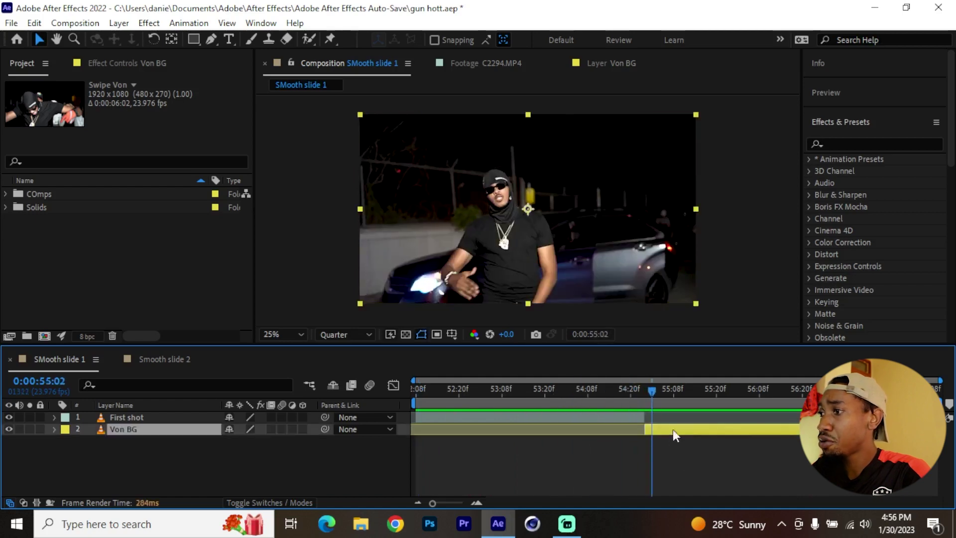
pyautogui.moveTo(650, 394)
pyautogui.mouseDown()
pyautogui.moveTo(848, 399)
pyautogui.moveTo(657, 406)
pyautogui.mouseUp()
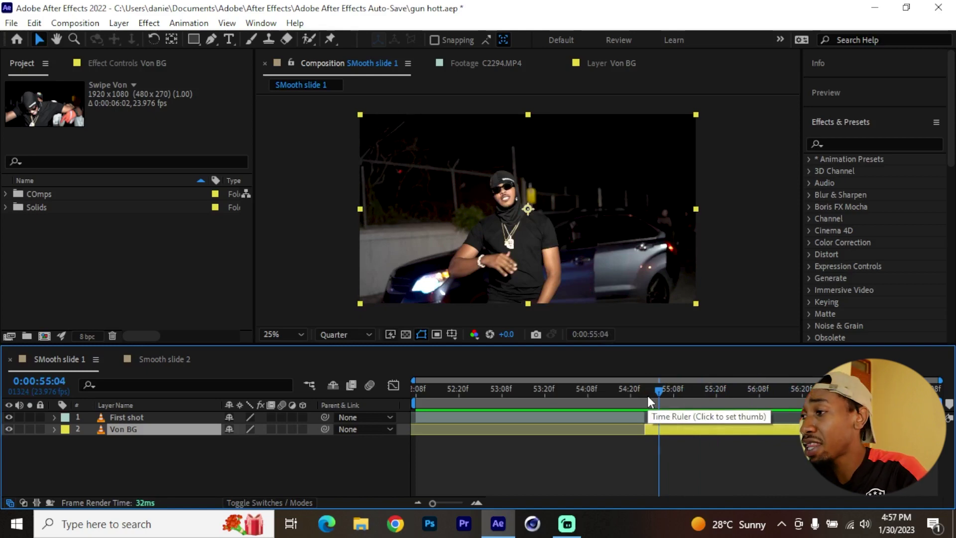
pyautogui.click(647, 395)
pyautogui.click(673, 435)
pyautogui.click(677, 429)
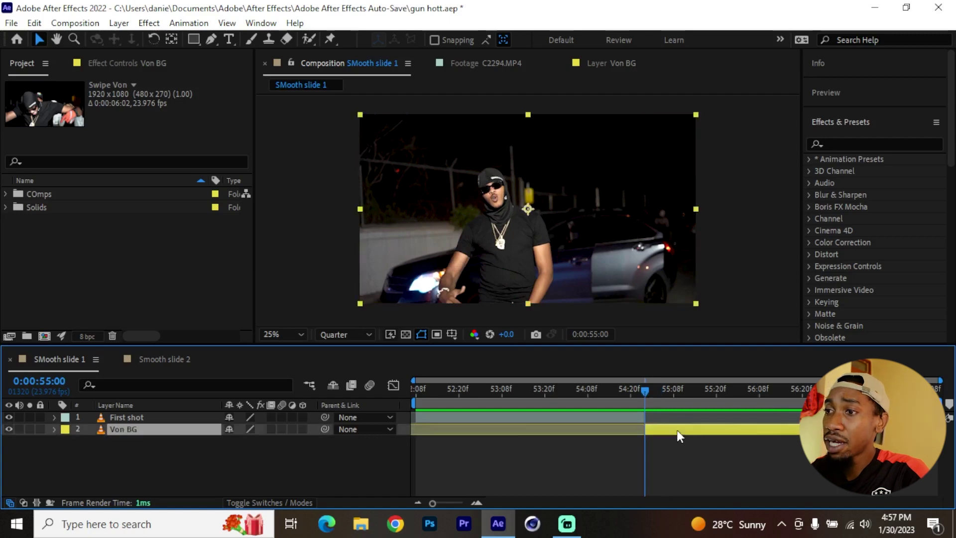
# Freeze the Roto Brush propagation on the Von BG layer and check the cutout in the composition back to 0:00:55:15.
pyautogui.doubleClick(177, 431)
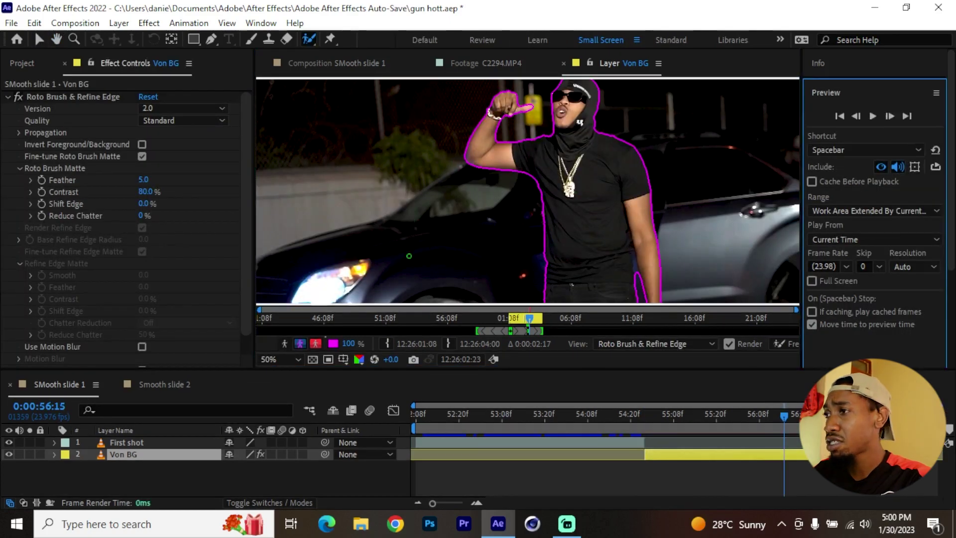
pyautogui.scroll(-1, 582, 185)
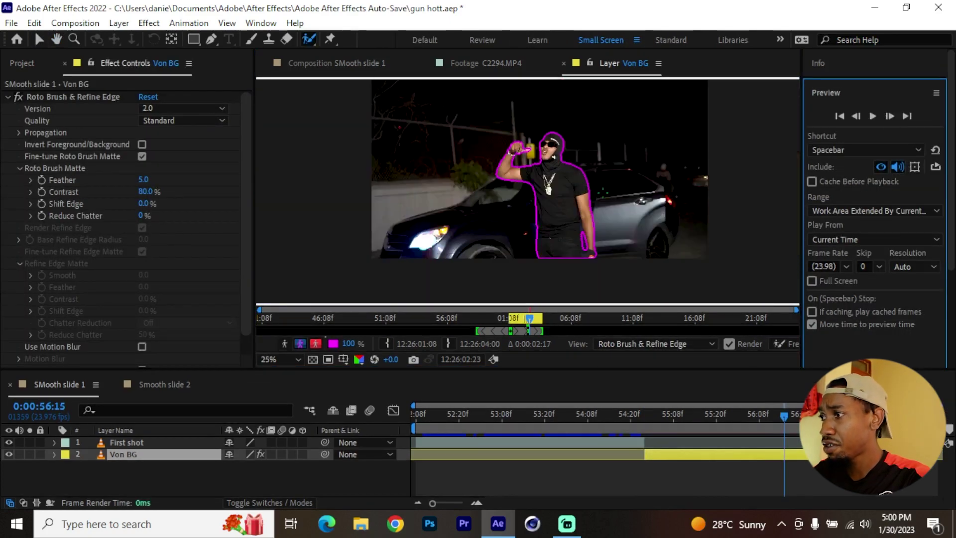
pyautogui.click(786, 344)
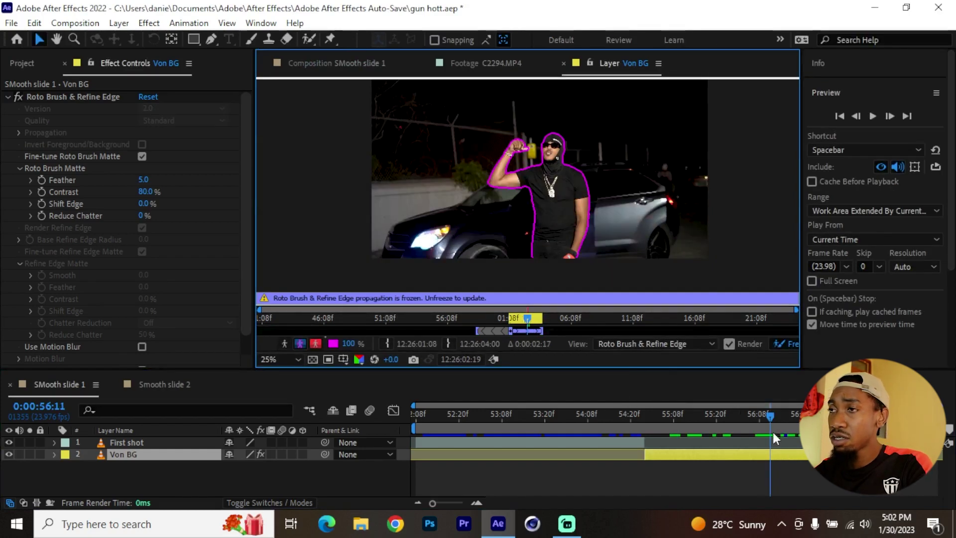
pyautogui.click(332, 65)
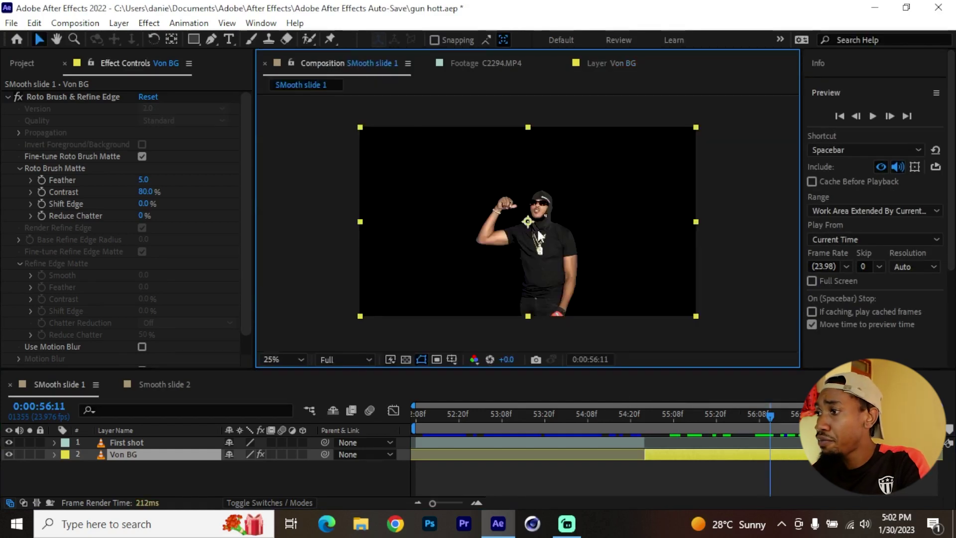
pyautogui.moveTo(769, 417); pyautogui.dragTo(698, 425)
# Duplicate the Von BG layer and rename the copy Von Roto.
pyautogui.click(150, 442)
pyautogui.click(152, 454)
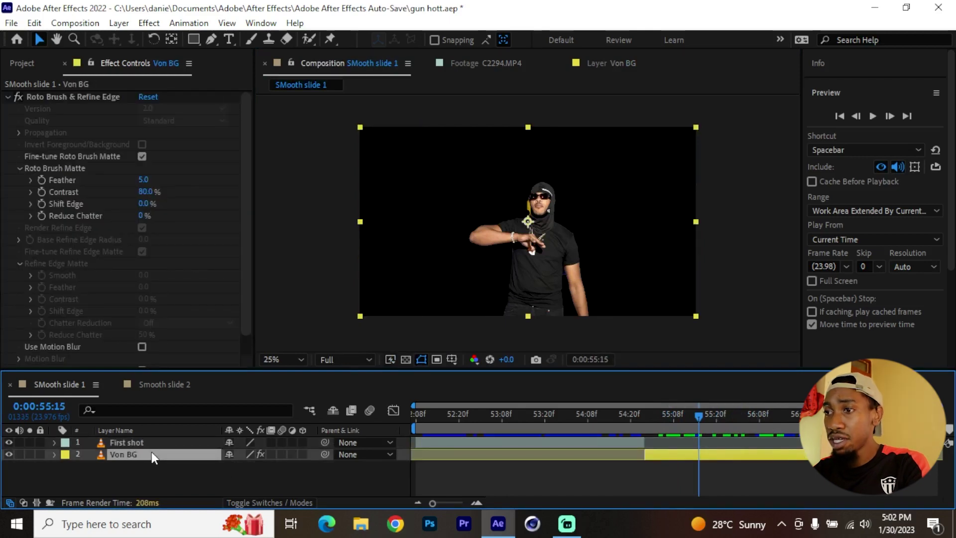
pyautogui.hotkey('ctrl', 'd')
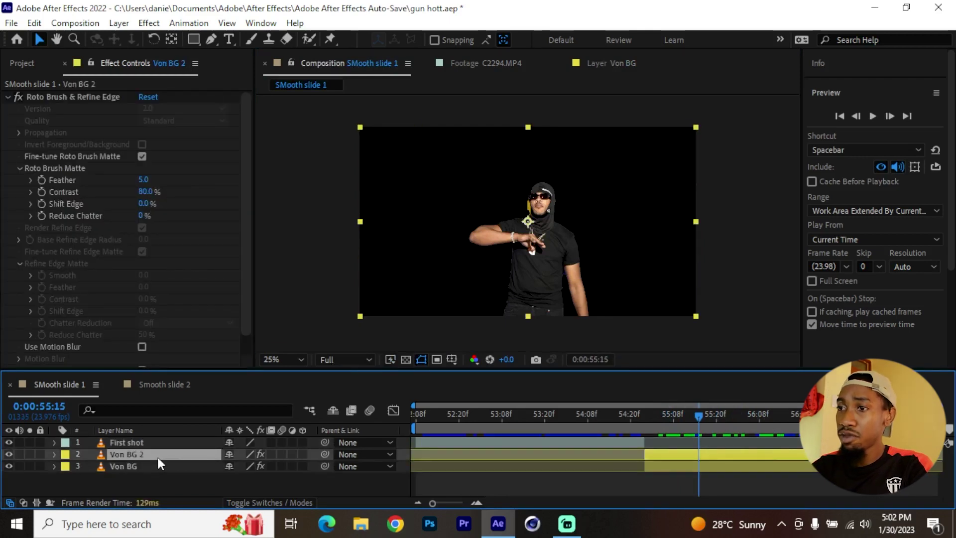
pyautogui.press('Return')
pyautogui.click(157, 455)
pyautogui.press('BackSpace')
pyautogui.press('BackSpace')
pyautogui.press('BackSpace')
pyautogui.press('BackSpace')
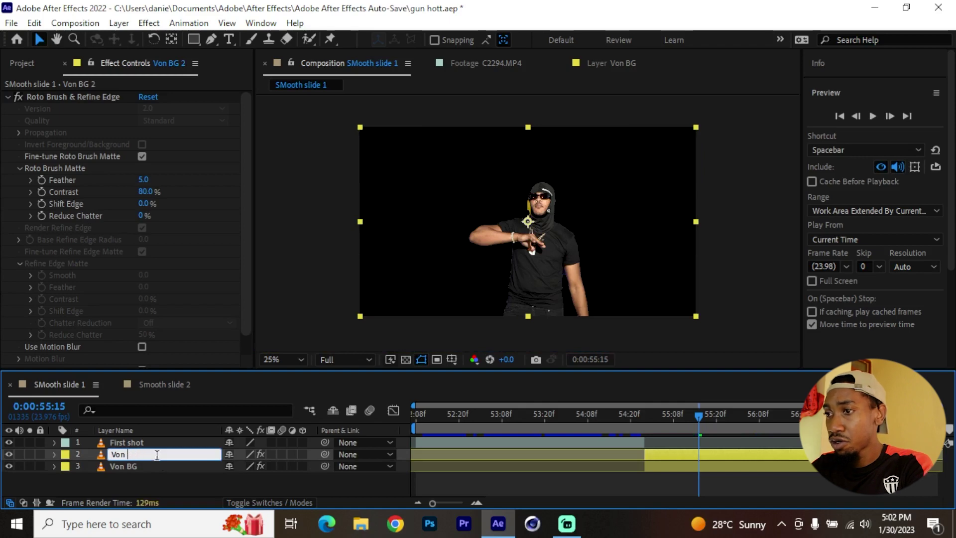
pyautogui.write('Roto')
pyautogui.press('Return')
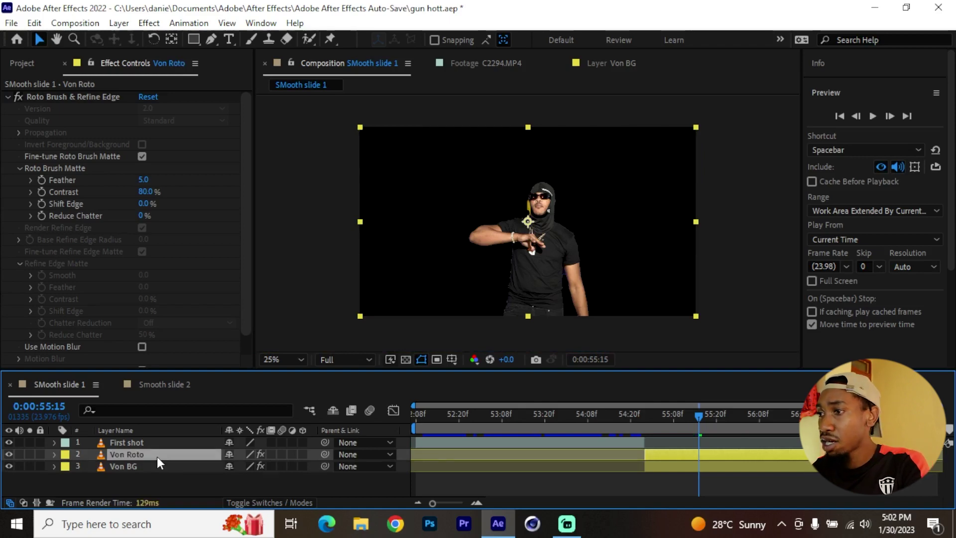
# Move the Von Roto layer above First shot in the layer stack.
pyautogui.click(148, 466)
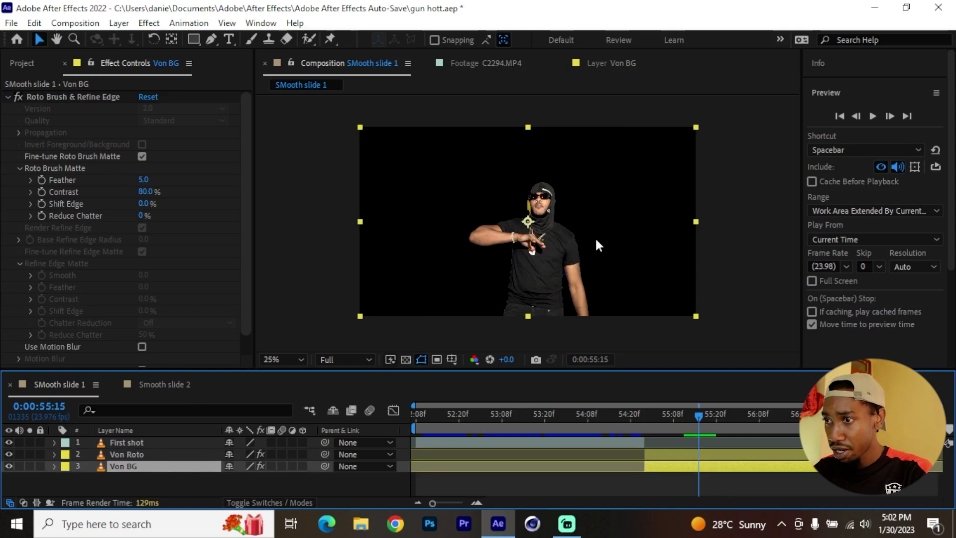
pyautogui.click(150, 454)
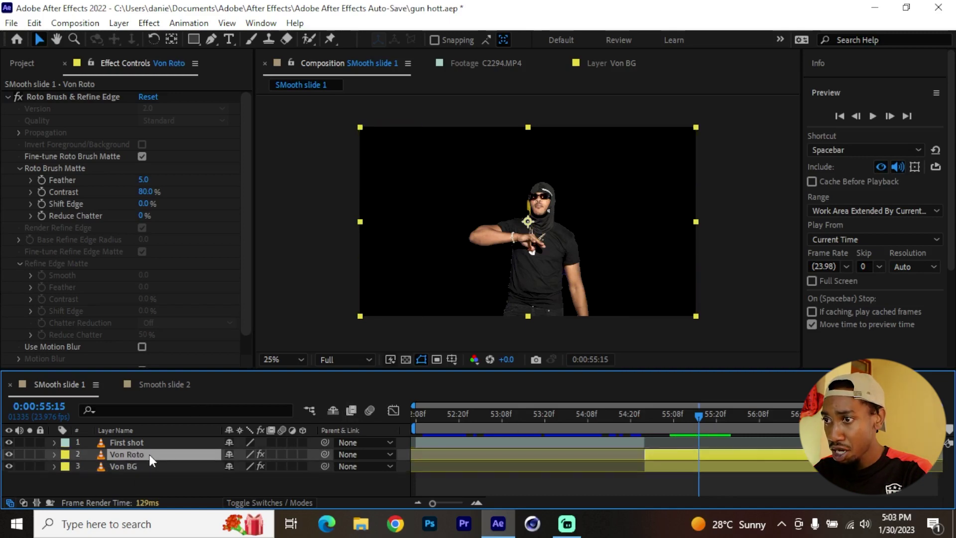
pyautogui.moveTo(136, 456); pyautogui.dragTo(184, 437)
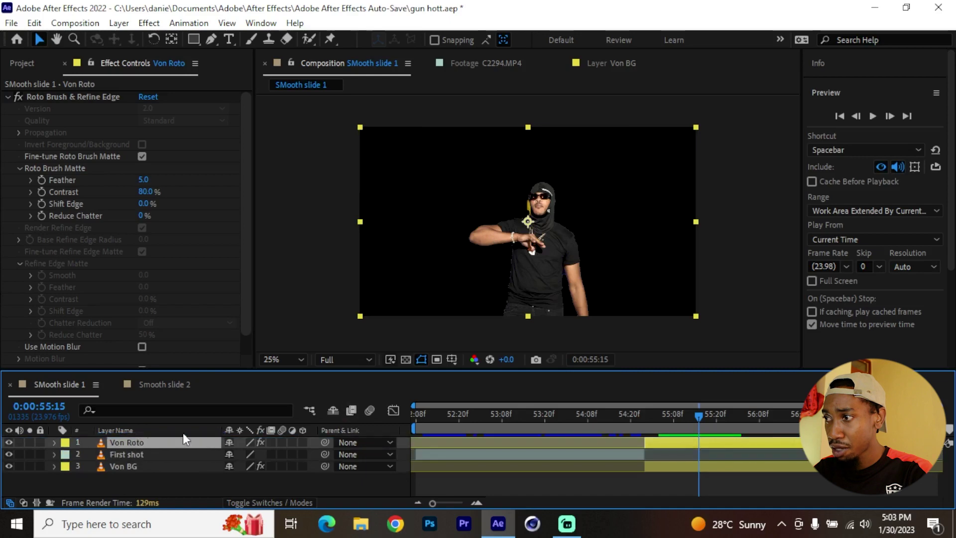
# Shift the Von Roto and Von BG layers earlier together so they overlap about the last second of First shot.
pyautogui.click(453, 456)
pyautogui.click(724, 442)
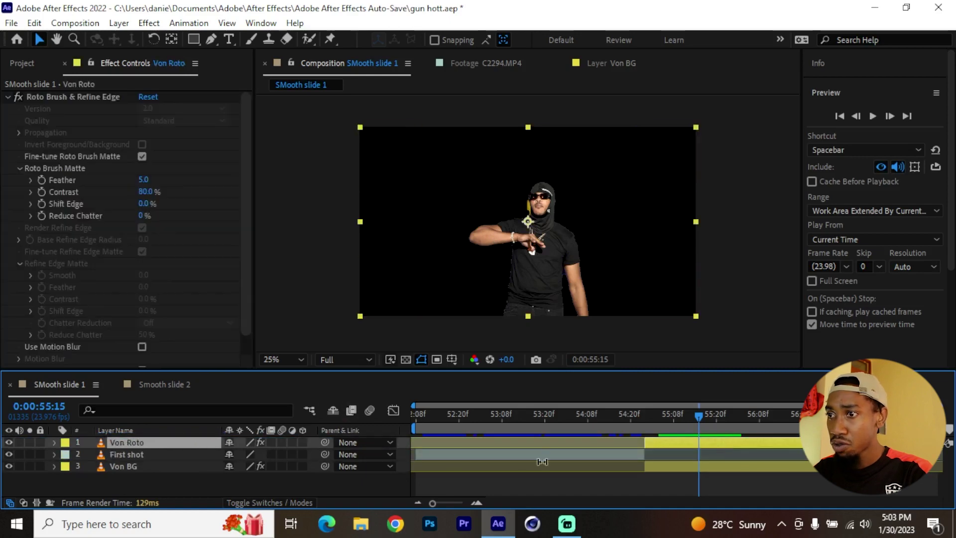
pyautogui.keyDown('ctrl'); pyautogui.click(144, 466); pyautogui.keyUp('ctrl')
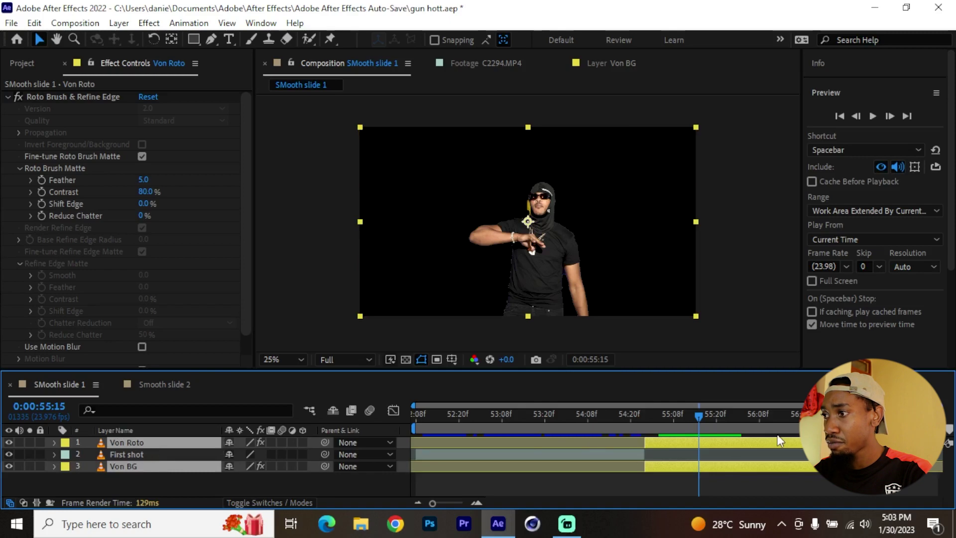
pyautogui.moveTo(766, 440); pyautogui.dragTo(693, 447)
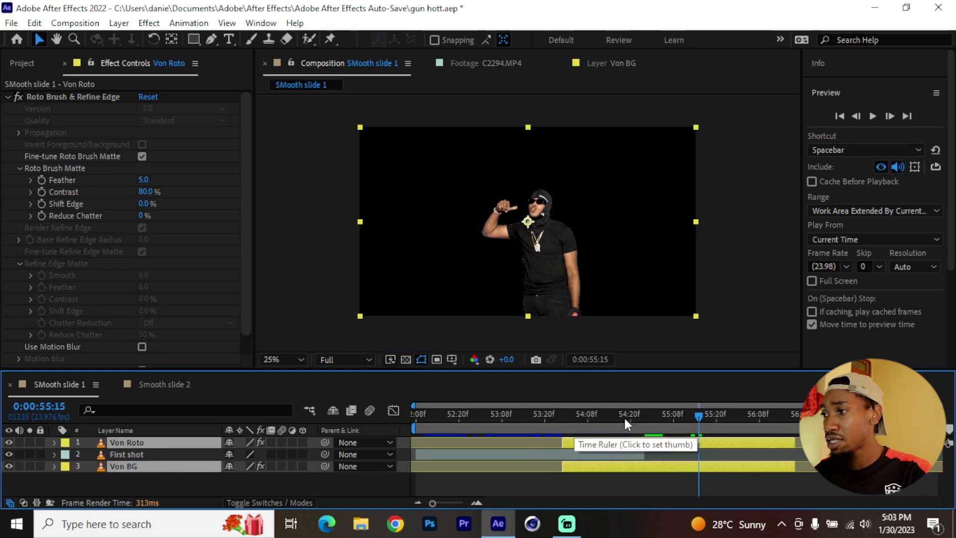
# Trim the start of the Von Roto and Von BG layers to 0:00:54:04, ahead of First shot's end.
pyautogui.moveTo(639, 414); pyautogui.dragTo(643, 419)
pyautogui.click(642, 455)
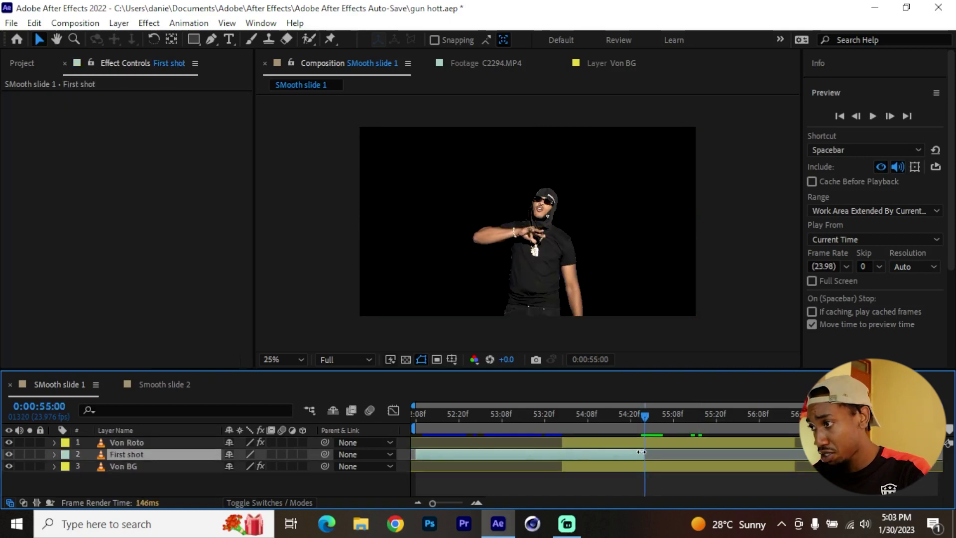
pyautogui.press('pageup')
pyautogui.press('pageup')
pyautogui.press('pageup')
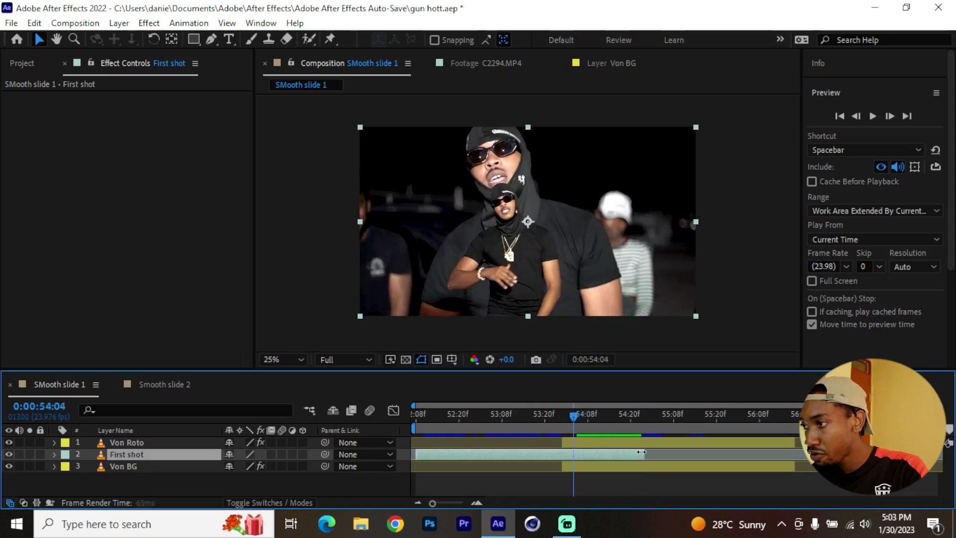
pyautogui.click(623, 445)
pyautogui.keyDown('ctrl'); pyautogui.click(629, 467); pyautogui.keyUp('ctrl')
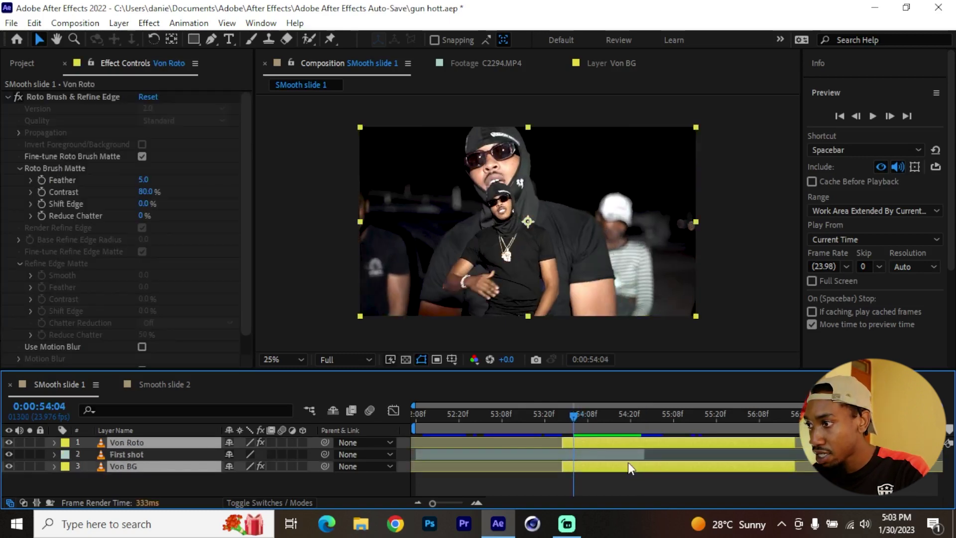
pyautogui.hotkey('alt', '[')
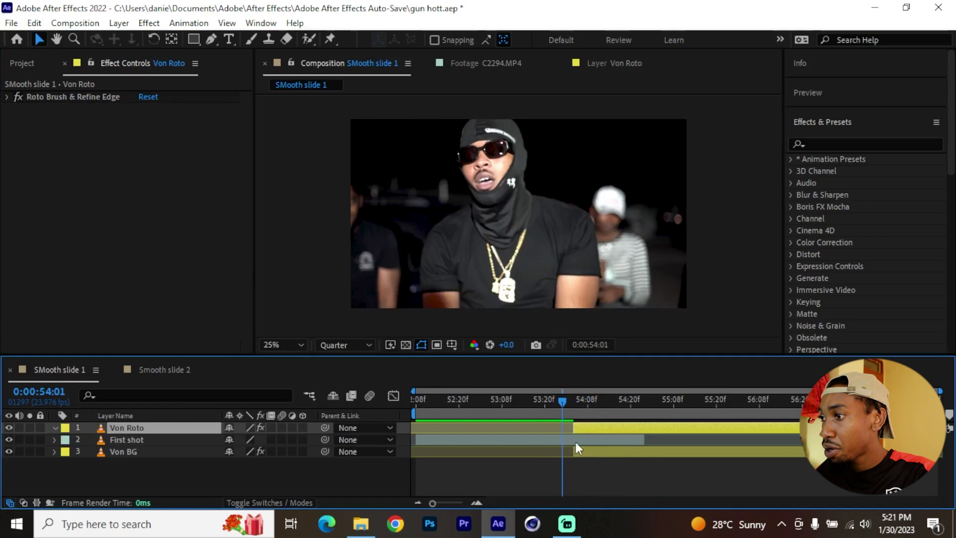
# Hide the First shot and Von BG layers to isolate Von Roto at 0:00:54:12.
pyautogui.moveTo(556, 405); pyautogui.dragTo(602, 401)
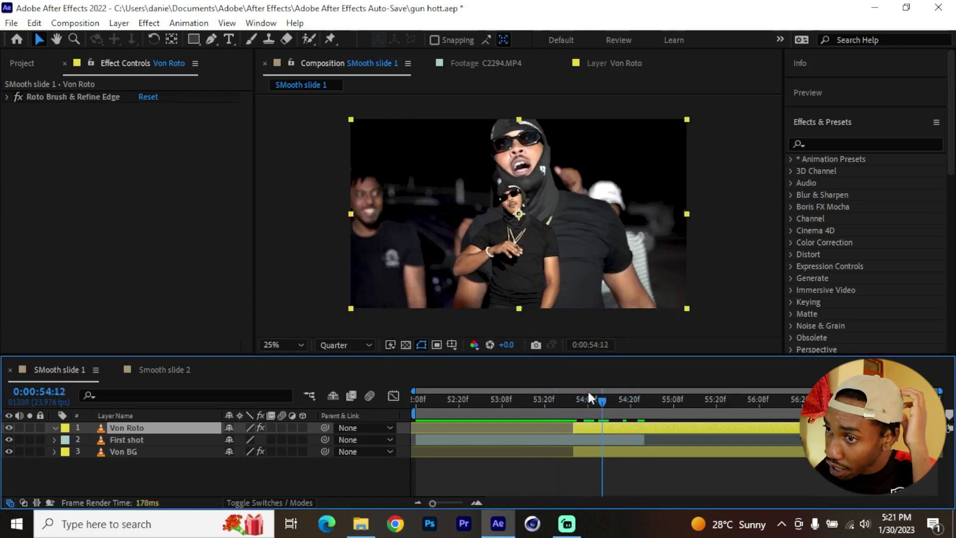
pyautogui.moveTo(9, 439); pyautogui.dragTo(9, 452)
pyautogui.click(609, 442)
pyautogui.click(598, 429)
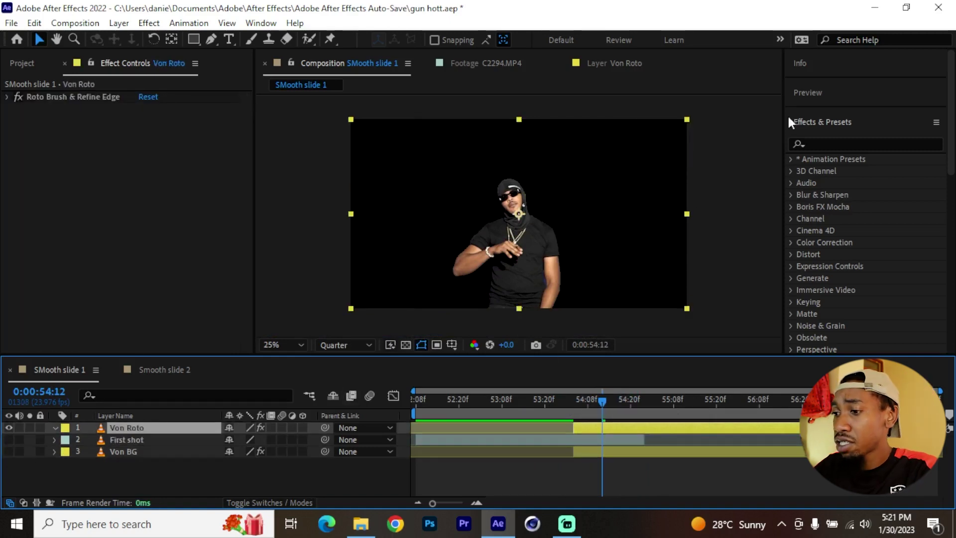
# Find the Transform effect and apply it to the Von Roto layer.
pyautogui.click(821, 143)
pyautogui.write('transf')
pyautogui.moveTo(853, 170); pyautogui.dragTo(686, 431)
# Apply the Echo effect to the Von Roto layer and disable it for now.
pyautogui.click(842, 144)
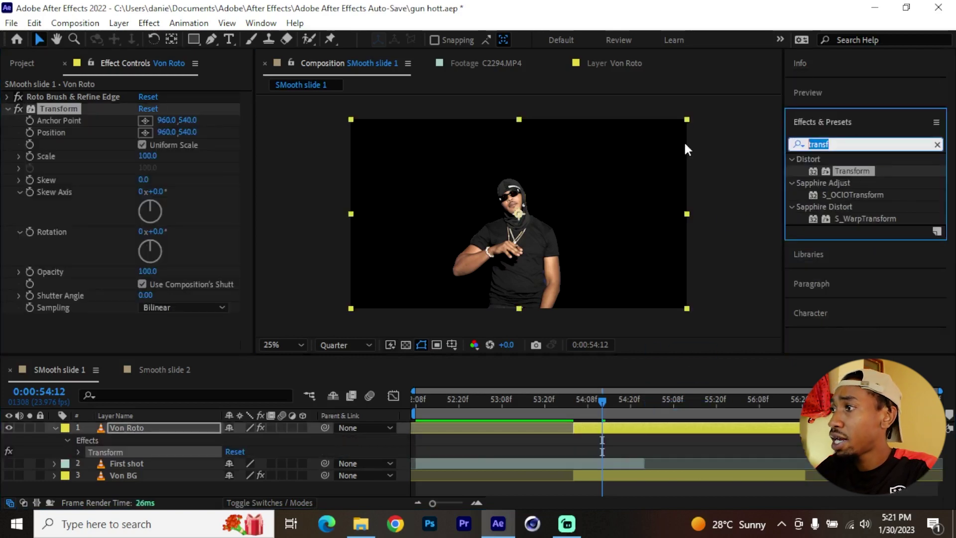
pyautogui.write('echo')
pyautogui.moveTo(841, 171); pyautogui.dragTo(581, 431)
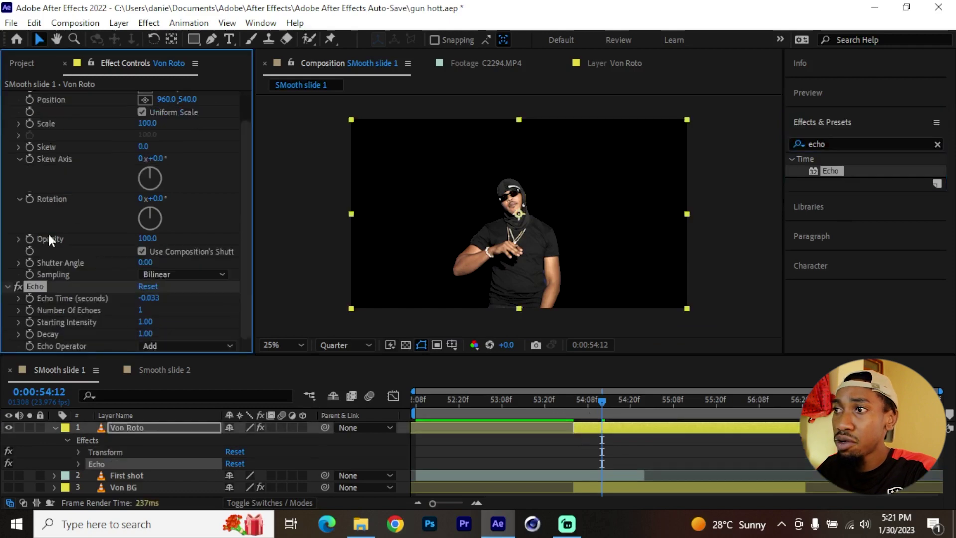
pyautogui.click(18, 286)
# Keyframe the Transform effect's Position on Von Roto and move that keyframe to just before First shot's end.
pyautogui.scroll(2, 52, 249)
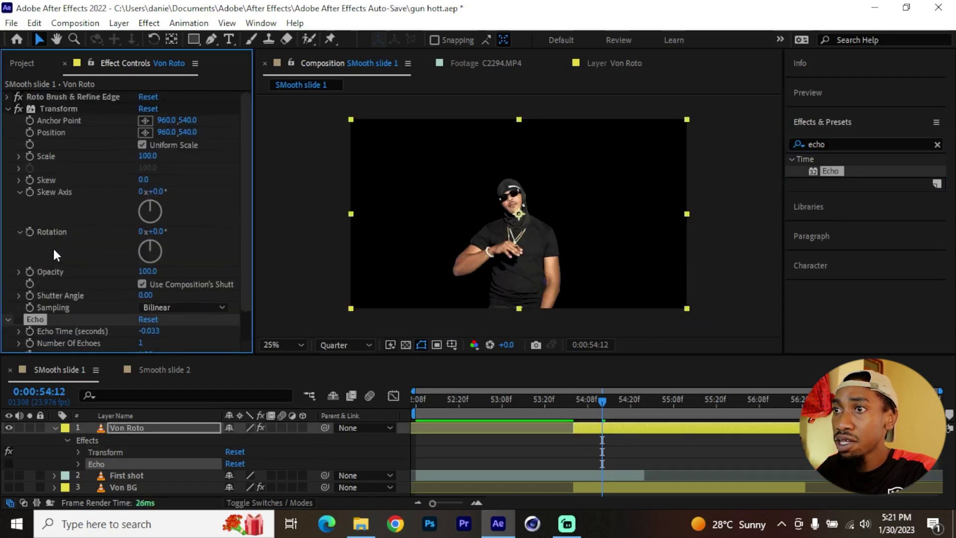
pyautogui.click(46, 106)
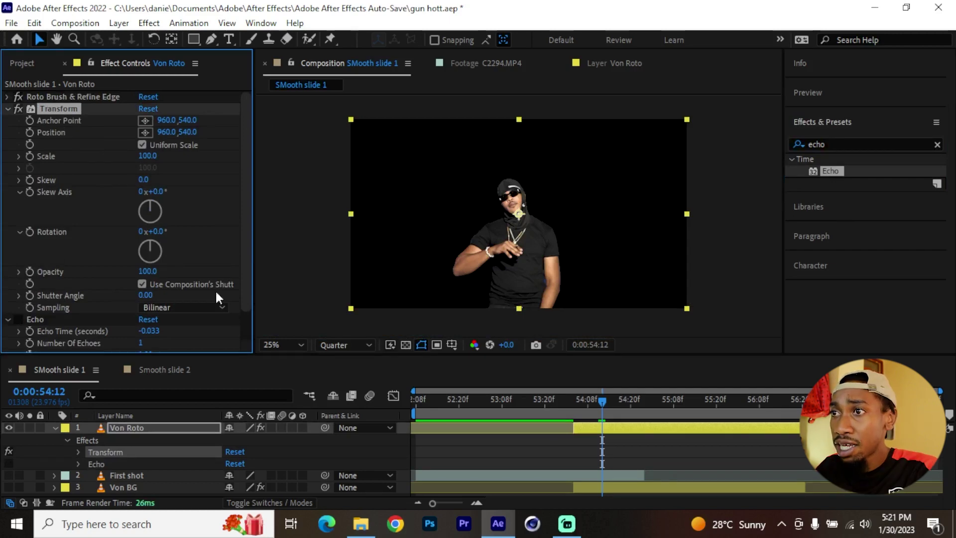
pyautogui.click(29, 130)
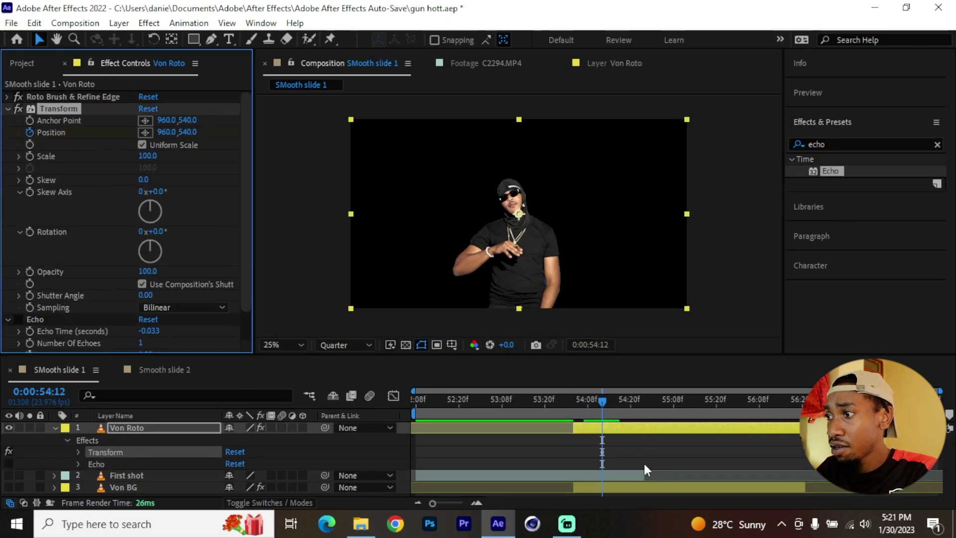
pyautogui.click(593, 431)
pyautogui.press('u')
pyautogui.press('u')
pyautogui.press('u')
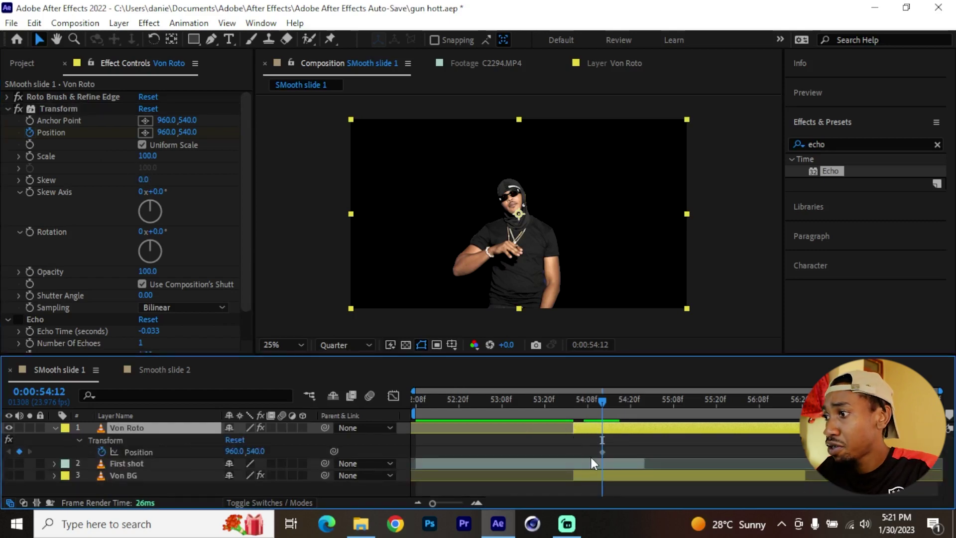
pyautogui.moveTo(601, 452); pyautogui.dragTo(641, 453)
# Set the Transform effect's Position to 2617.0, 540.0 at 0:00:54:06 and shift that keyframe one frame earlier.
pyautogui.click(581, 407)
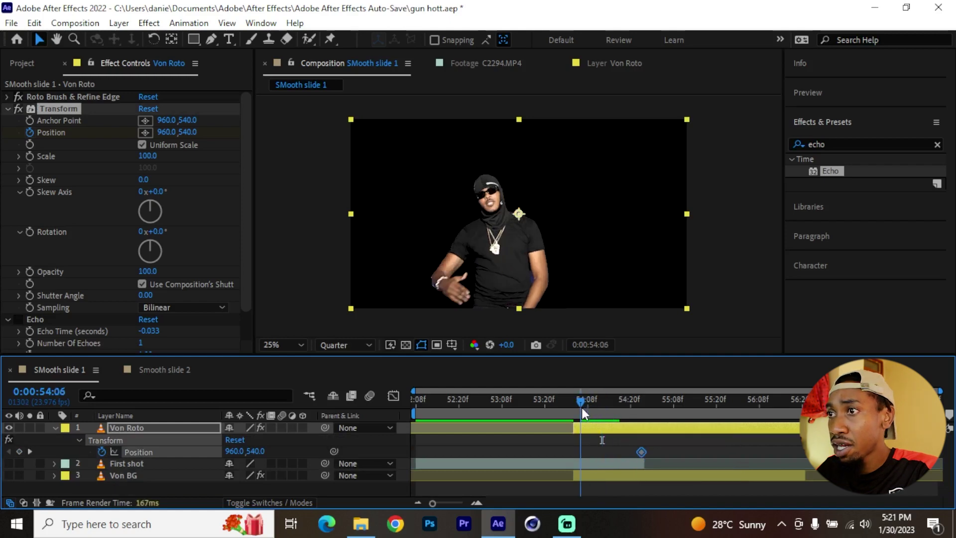
pyautogui.moveTo(166, 132)
pyautogui.mouseDown()
pyautogui.moveTo(361, 135)
pyautogui.moveTo(452, 124)
pyautogui.moveTo(170, 141)
pyautogui.mouseUp()
pyautogui.moveTo(431, 134); pyautogui.dragTo(164, 138)
pyautogui.moveTo(476, 134); pyautogui.dragTo(515, 133)
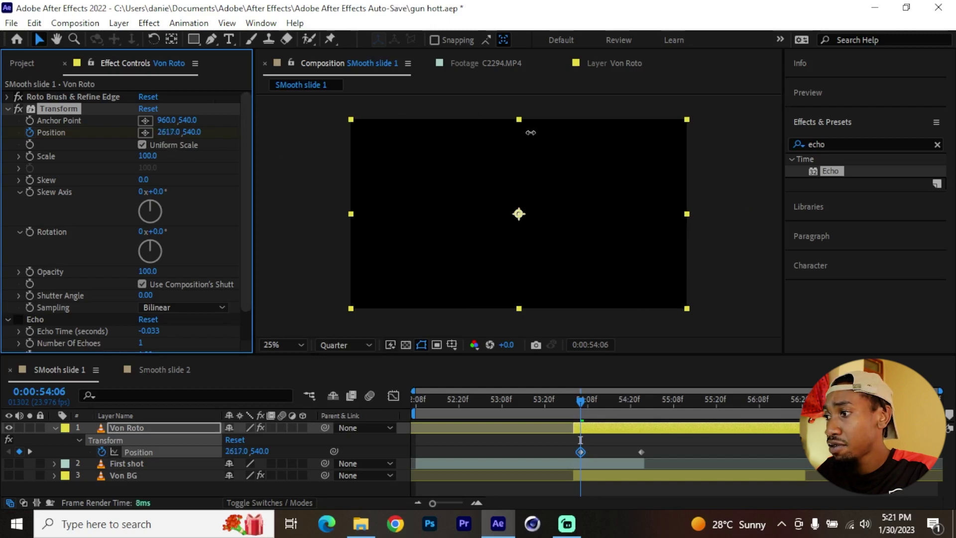
pyautogui.moveTo(582, 452); pyautogui.dragTo(578, 452)
# Apply Easy Ease to both Position keyframes on Von Roto and check the motion up to 0:00:54:09.
pyautogui.moveTo(693, 455); pyautogui.dragTo(573, 459)
pyautogui.click(573, 456)
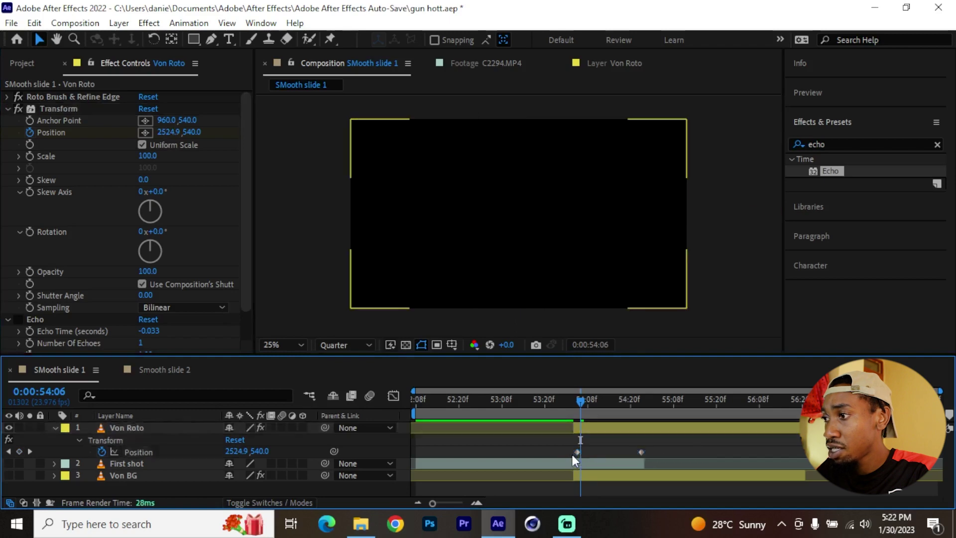
pyautogui.rightClick(575, 452)
pyautogui.moveTo(642, 442)
pyautogui.click(428, 352)
pyautogui.moveTo(581, 412)
pyautogui.mouseDown()
pyautogui.moveTo(629, 411)
pyautogui.moveTo(590, 405)
pyautogui.mouseUp()
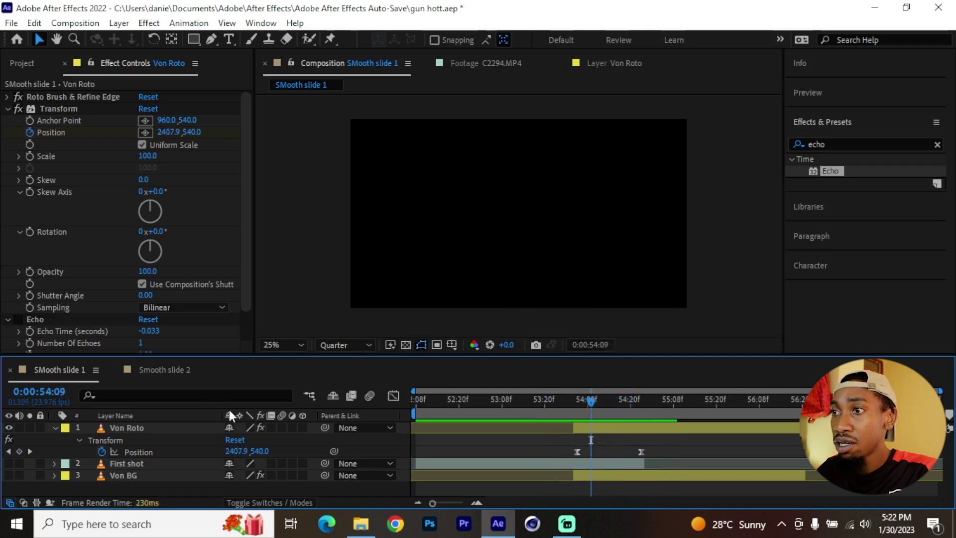
# Turn off Use Composition's Shutter Angle in Von Roto's Transform effect, set Shutter Angle to 180 and preview the motion blur.
pyautogui.scroll(-2, 208, 224)
pyautogui.click(74, 261)
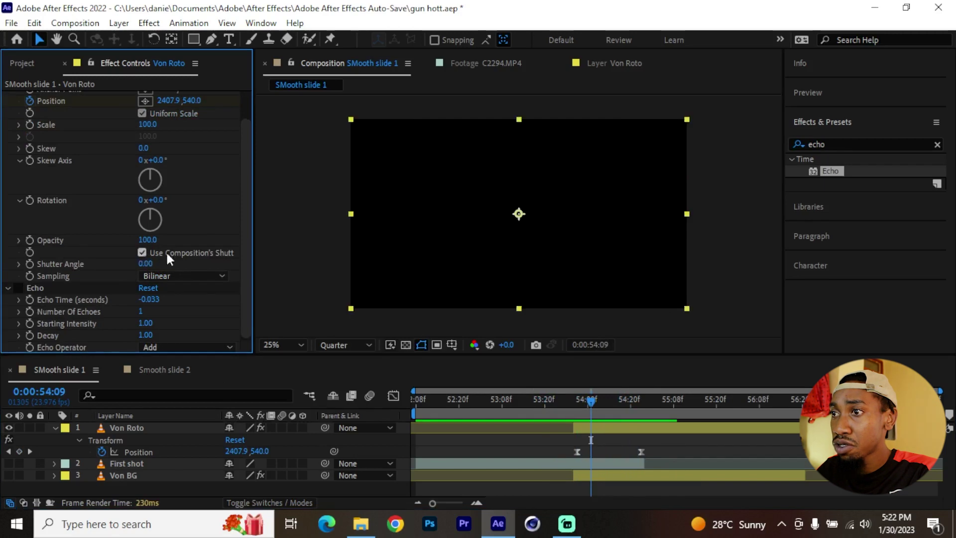
pyautogui.click(141, 253)
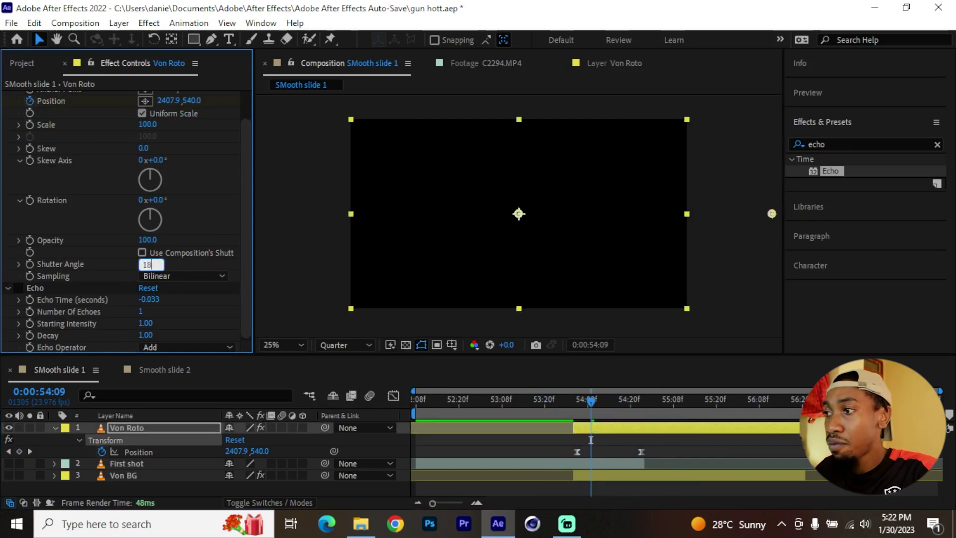
pyautogui.click(502, 411)
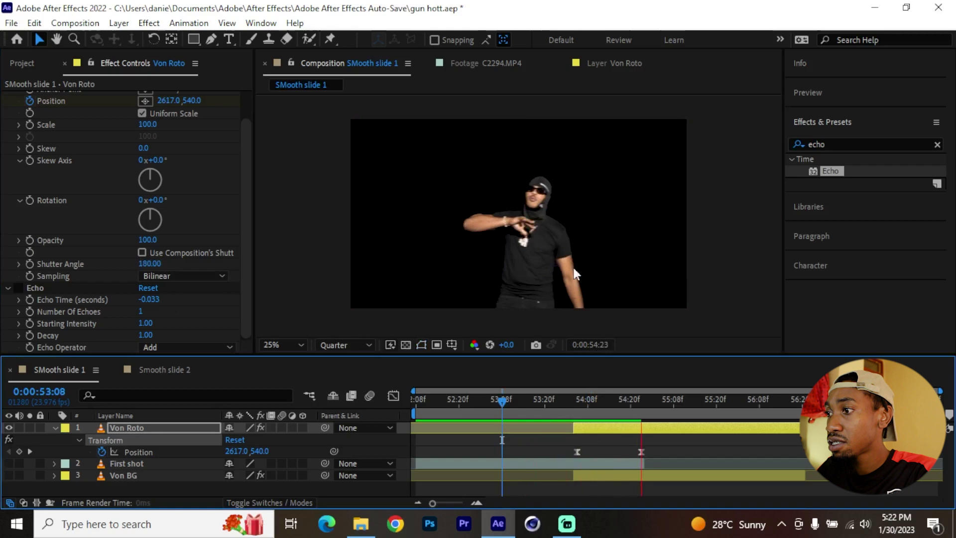
pyautogui.click(614, 404)
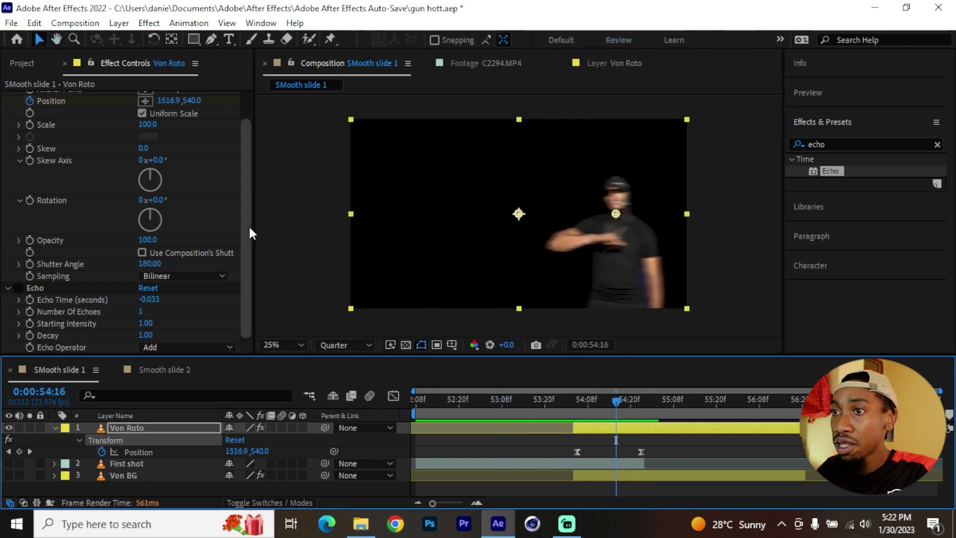
# Enable the Echo effect on Von Roto and set its Echo Time to -0.070 seconds.
pyautogui.moveTo(248, 229); pyautogui.dragTo(242, 254)
pyautogui.click(19, 287)
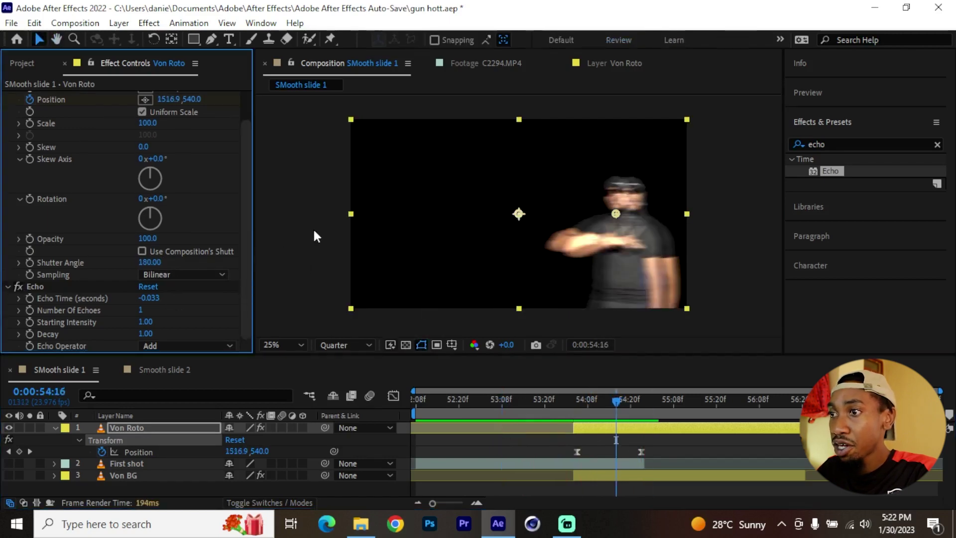
pyautogui.click(149, 298)
pyautogui.write('0.0')
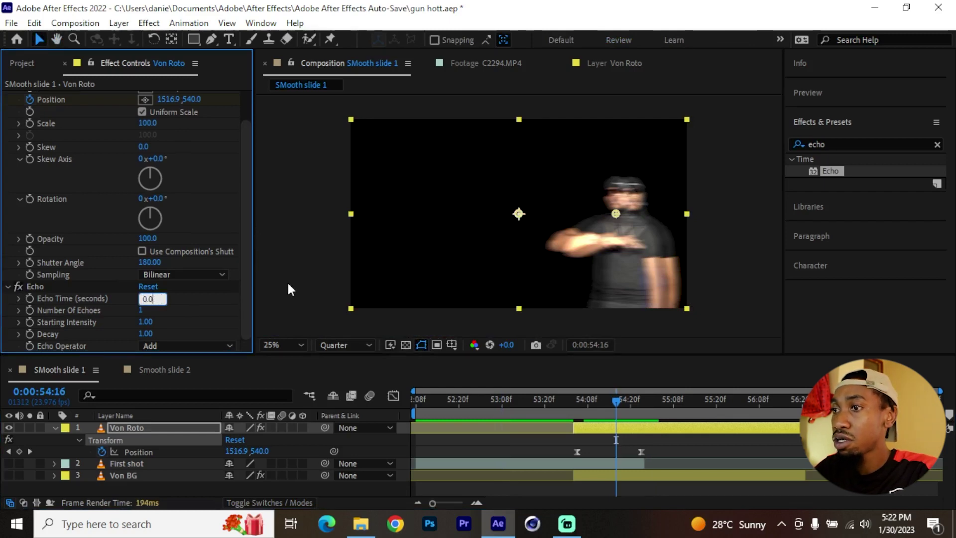
pyautogui.write('7')
pyautogui.press('Return')
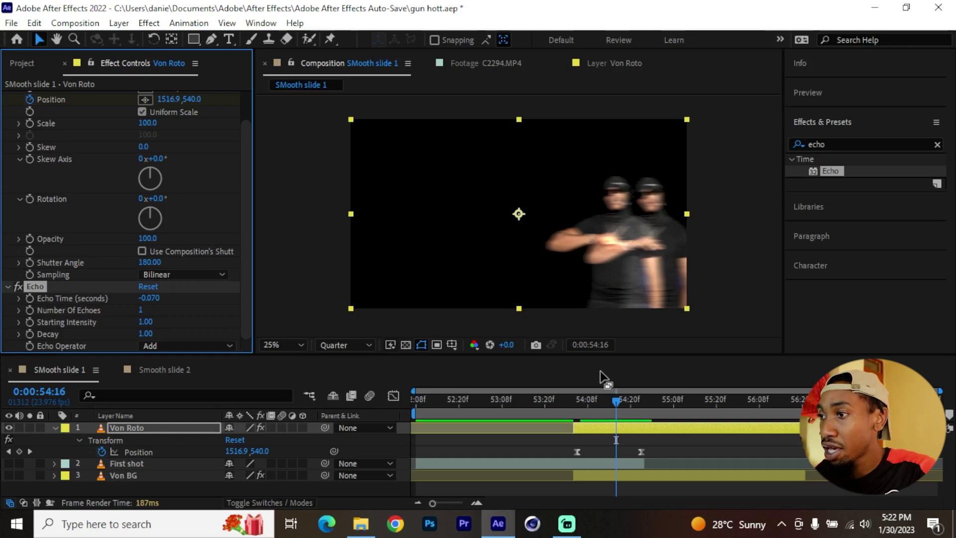
pyautogui.click(578, 407)
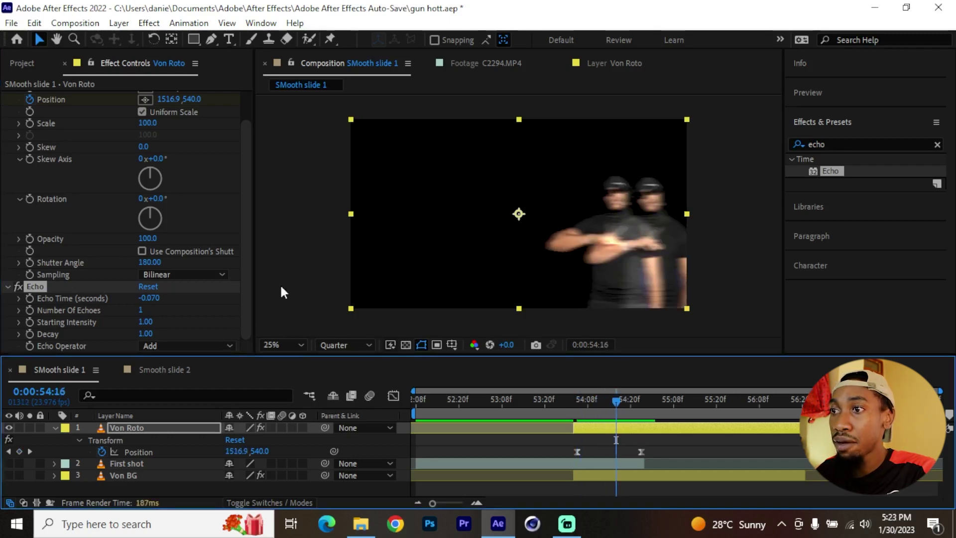
# Set Echo's Number Of Echoes to 3 and its Echo Operator to Composite In Front.
pyautogui.click(142, 309)
pyautogui.write('3')
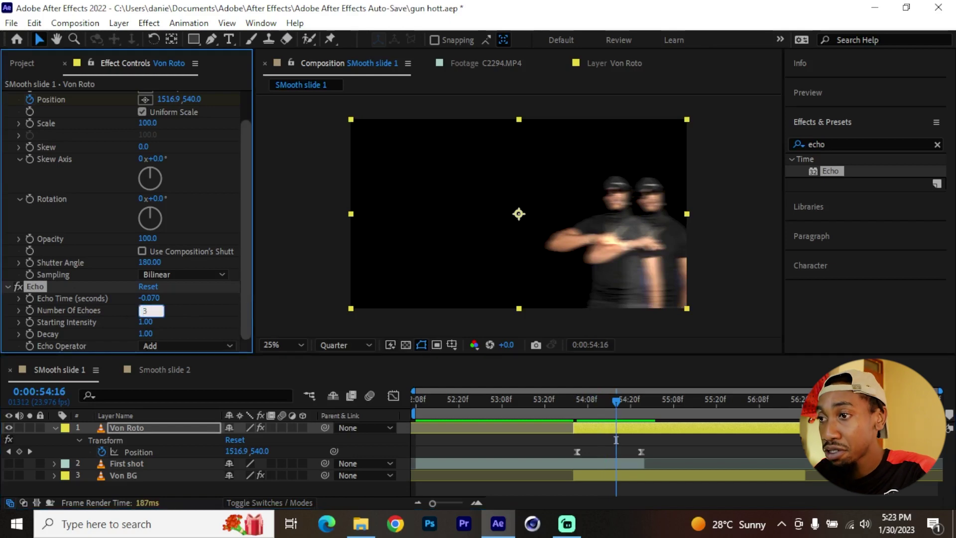
pyautogui.press('Return')
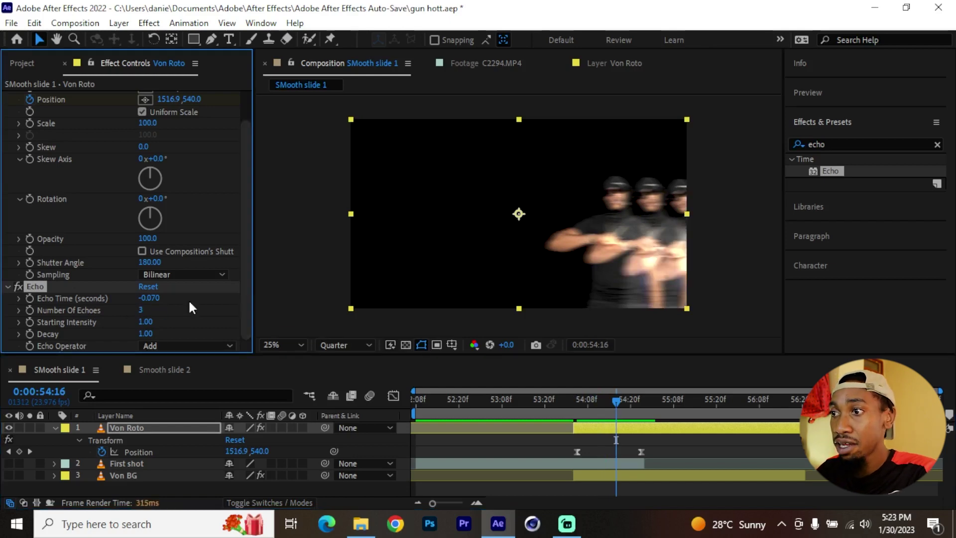
pyautogui.click(198, 345)
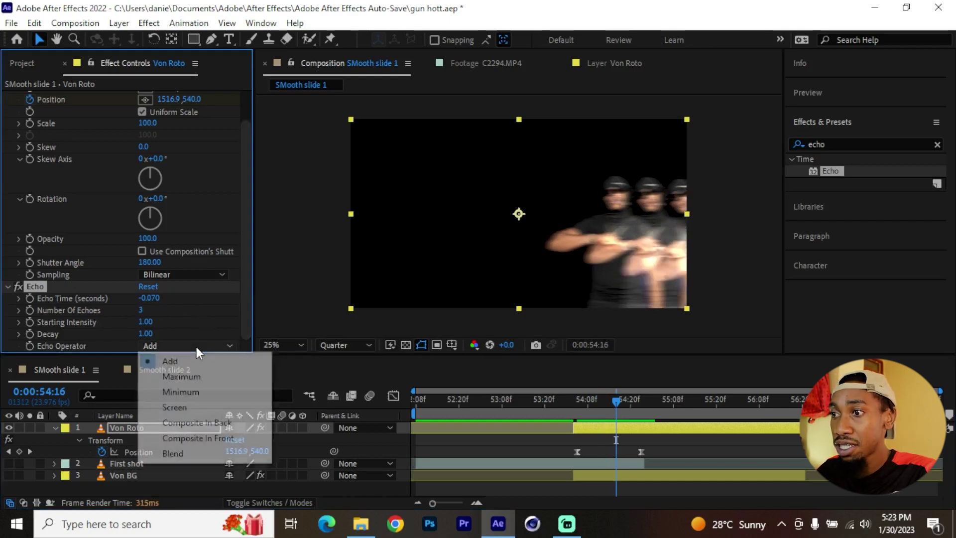
pyautogui.click(219, 439)
# Play back the slide with its echoes and compare the frame at 0:00:54:04 with the Echo effect off and on.
pyautogui.click(539, 399)
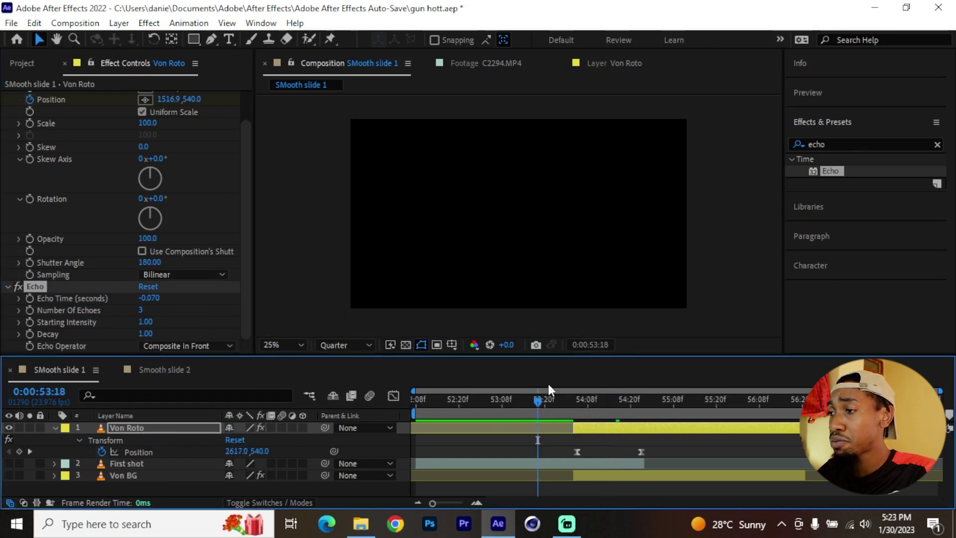
pyautogui.press('space')
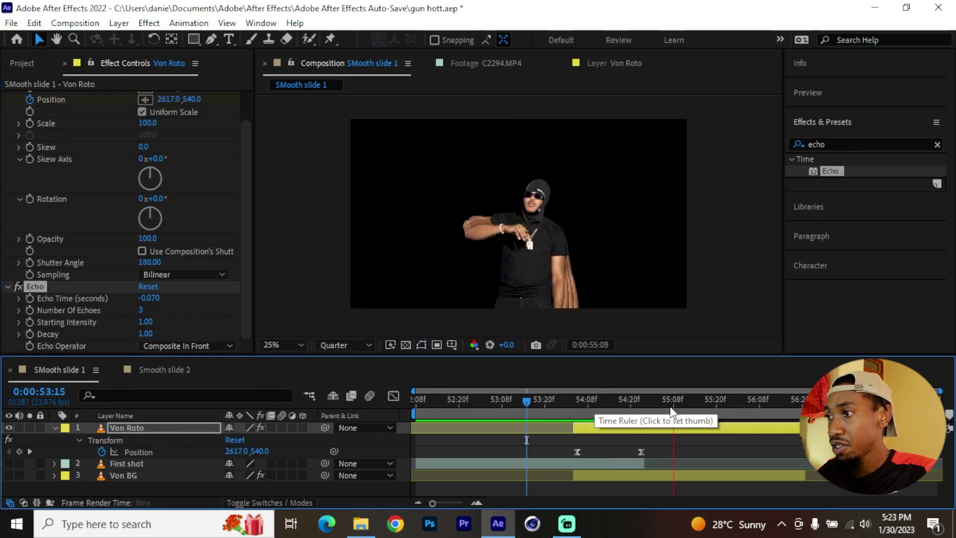
pyautogui.click(506, 401)
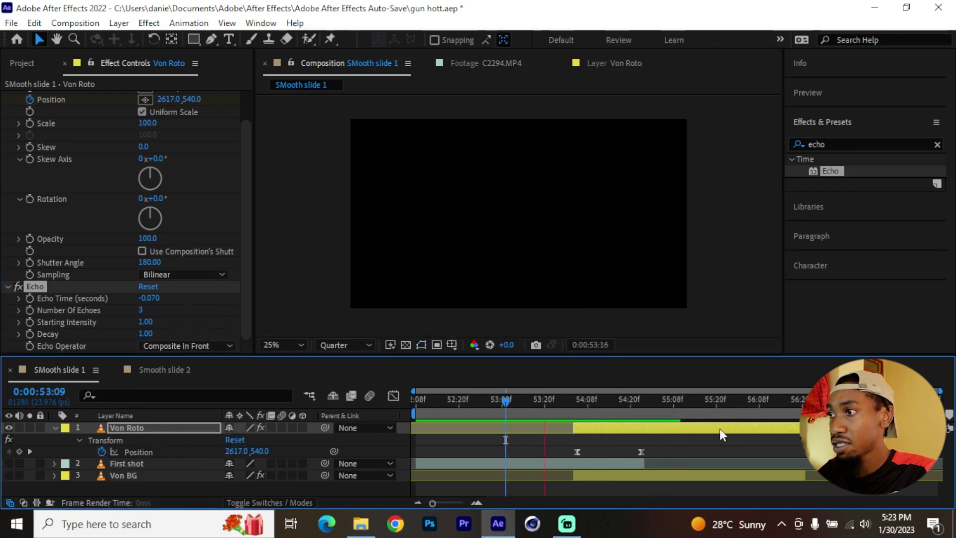
pyautogui.click(546, 399)
pyautogui.press('space')
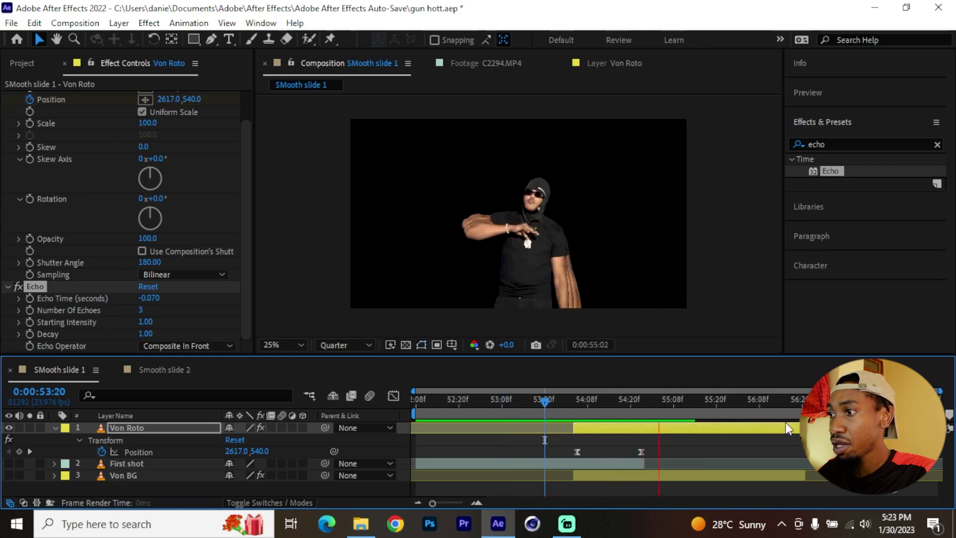
pyautogui.click(558, 399)
pyautogui.moveTo(554, 411); pyautogui.dragTo(575, 417)
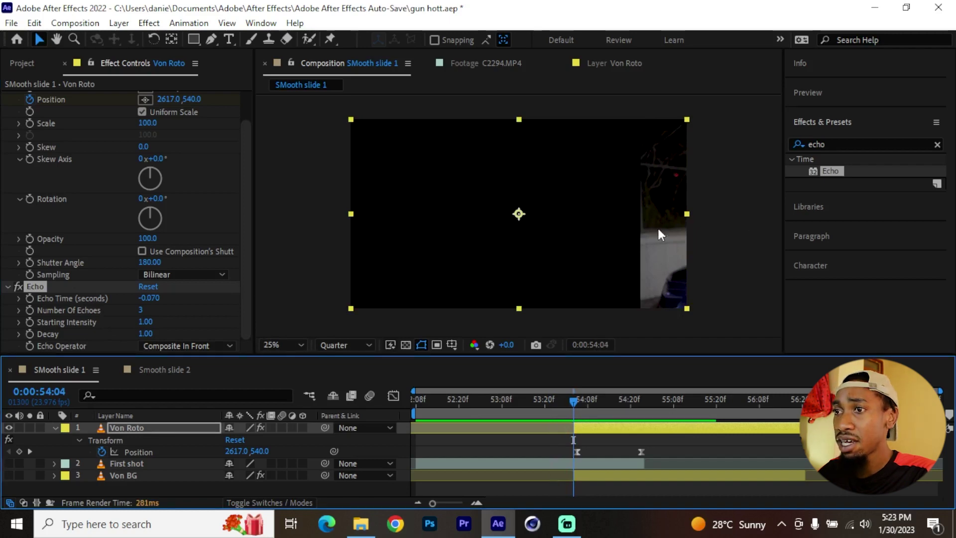
pyautogui.click(18, 287)
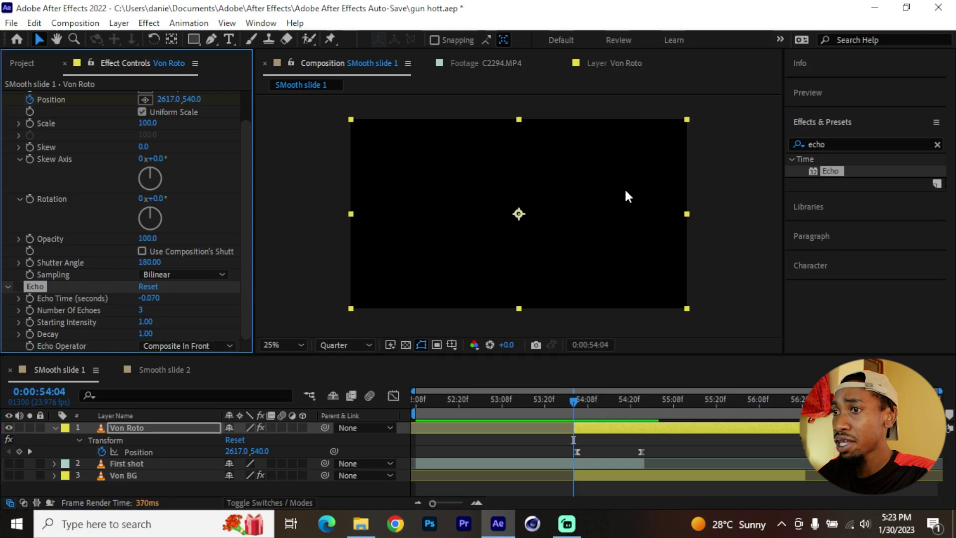
pyautogui.click(19, 287)
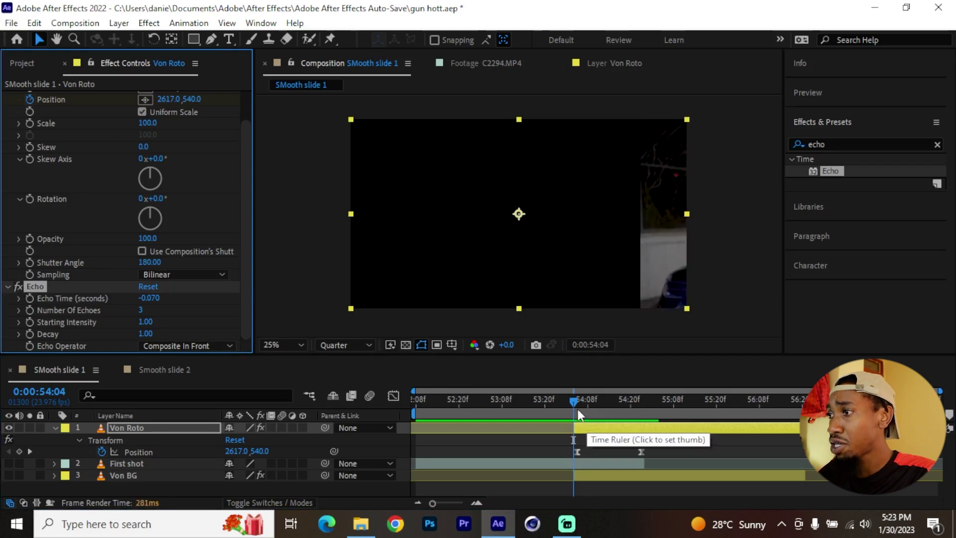
# Trim the start of the Von Roto layer to 0:00:54:10 and play back the slide.
pyautogui.moveTo(577, 409); pyautogui.dragTo(594, 412)
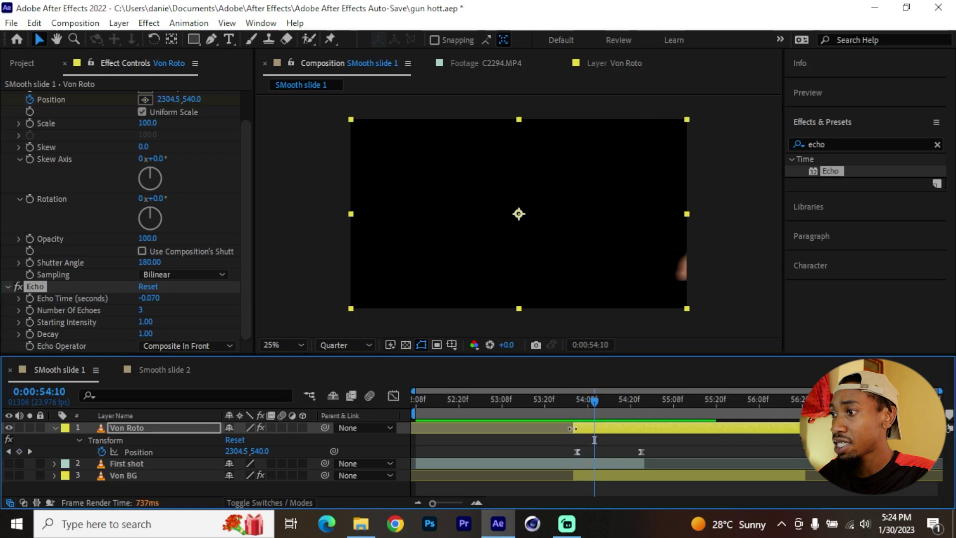
pyautogui.moveTo(572, 427); pyautogui.dragTo(577, 428)
pyautogui.moveTo(577, 428); pyautogui.dragTo(594, 408)
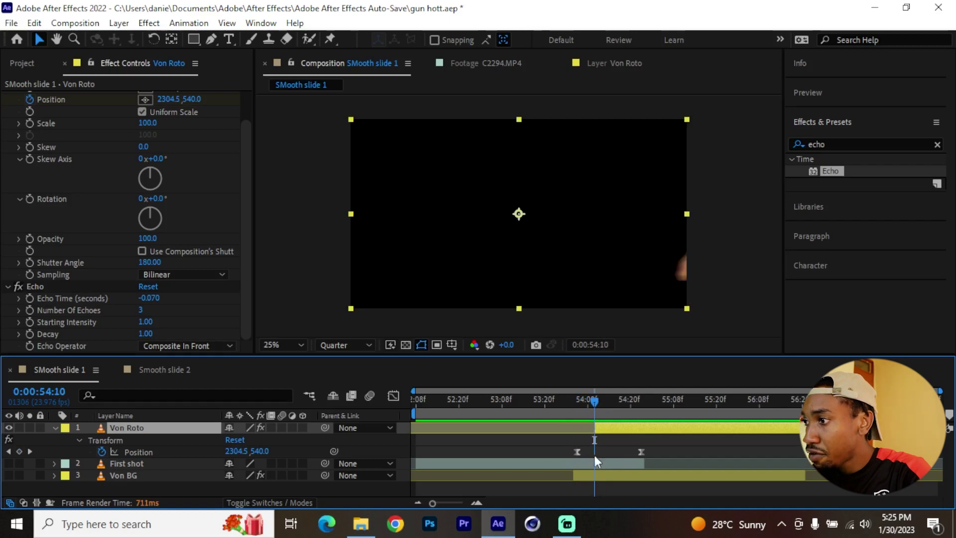
pyautogui.moveTo(569, 399); pyautogui.dragTo(541, 399)
pyautogui.press('space')
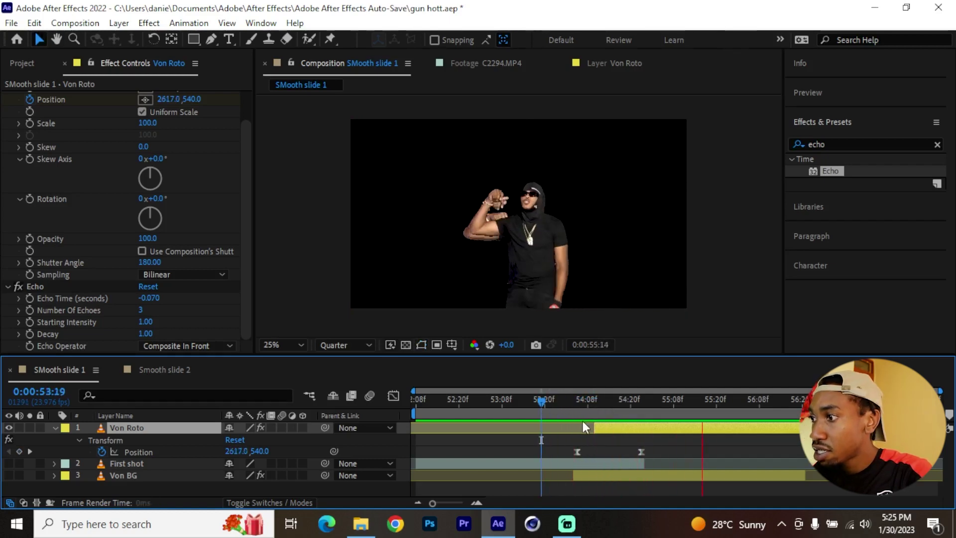
pyautogui.click(570, 408)
pyautogui.click(572, 408)
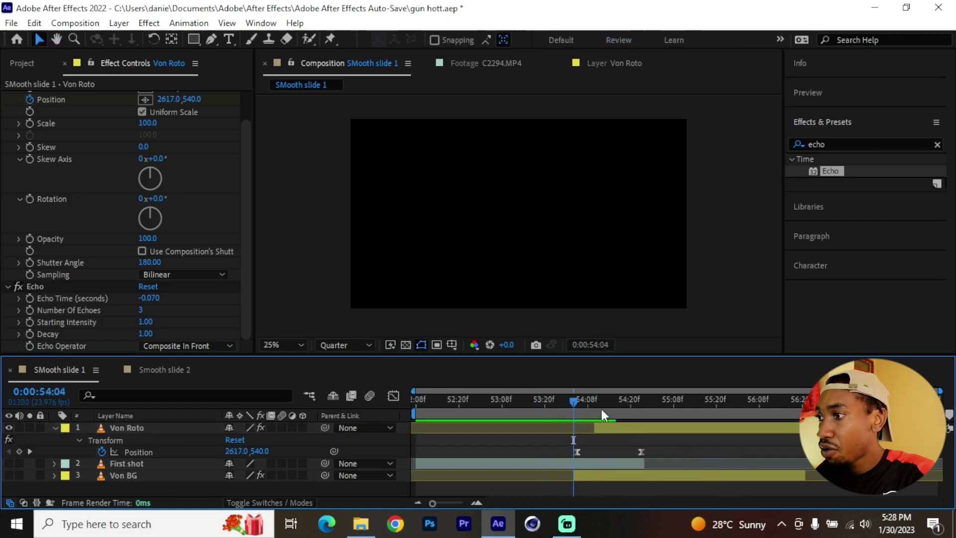
# Keyframe Echo's Number Of Echoes on Von Roto at 0:00:54:23 and move that keyframe about three frames earlier.
pyautogui.moveTo(600, 408); pyautogui.dragTo(641, 405)
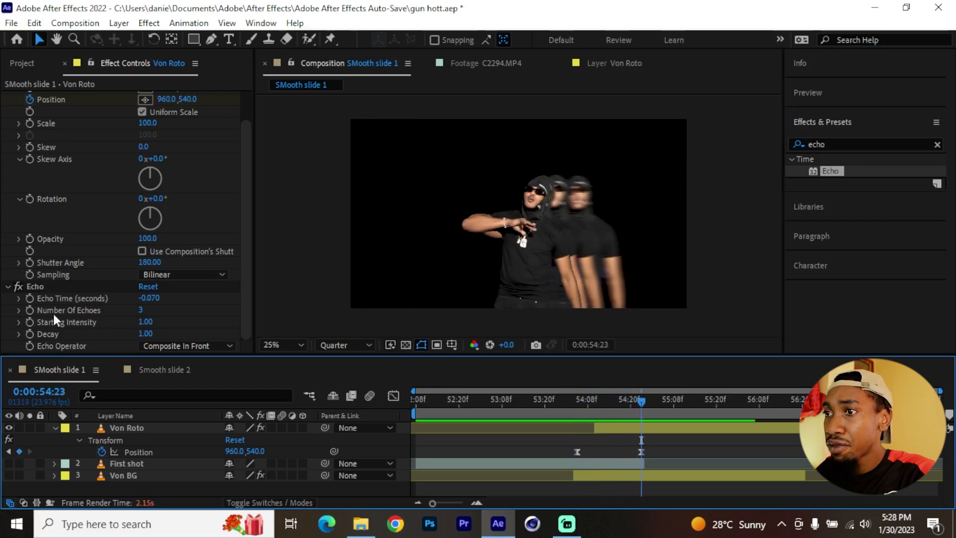
pyautogui.click(26, 310)
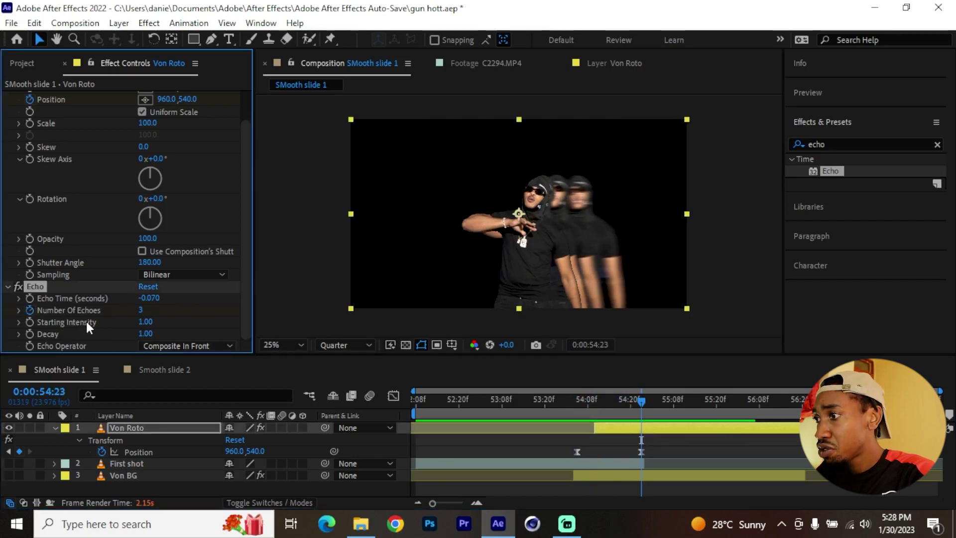
pyautogui.press('u')
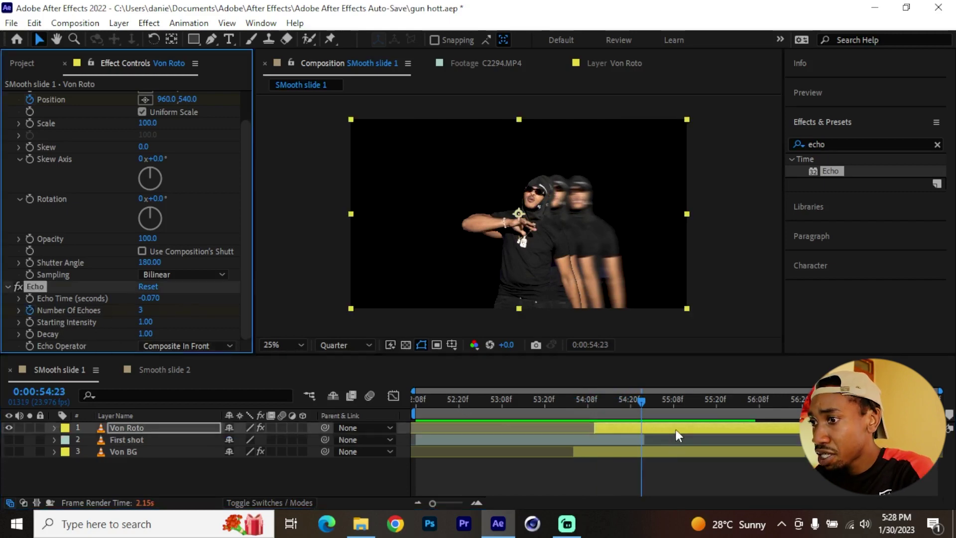
pyautogui.press('u')
pyautogui.moveTo(639, 476); pyautogui.dragTo(629, 475)
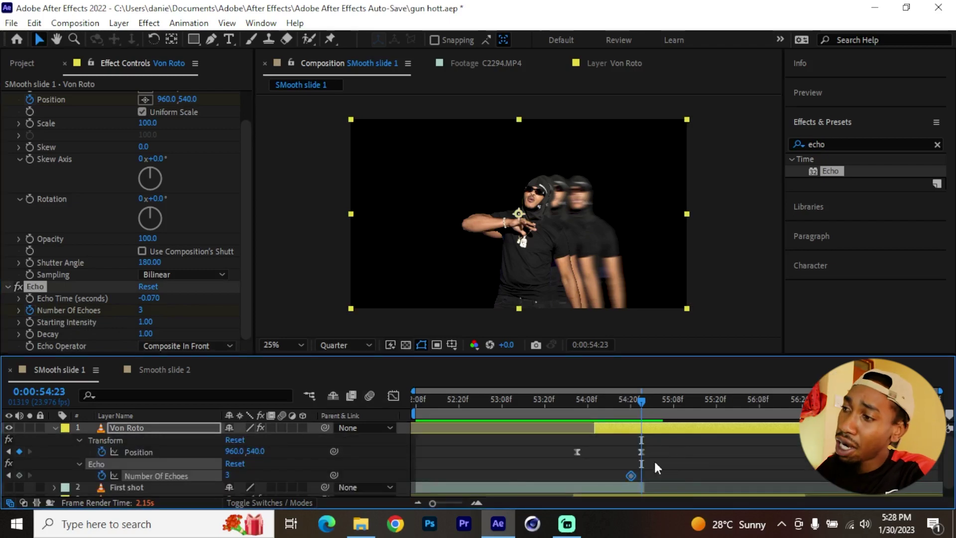
# Set Number Of Echoes to 0 at 0:00:55:00 and play back the slide.
pyautogui.moveTo(642, 420)
pyautogui.mouseDown()
pyautogui.moveTo(635, 413)
pyautogui.moveTo(645, 414)
pyautogui.mouseUp()
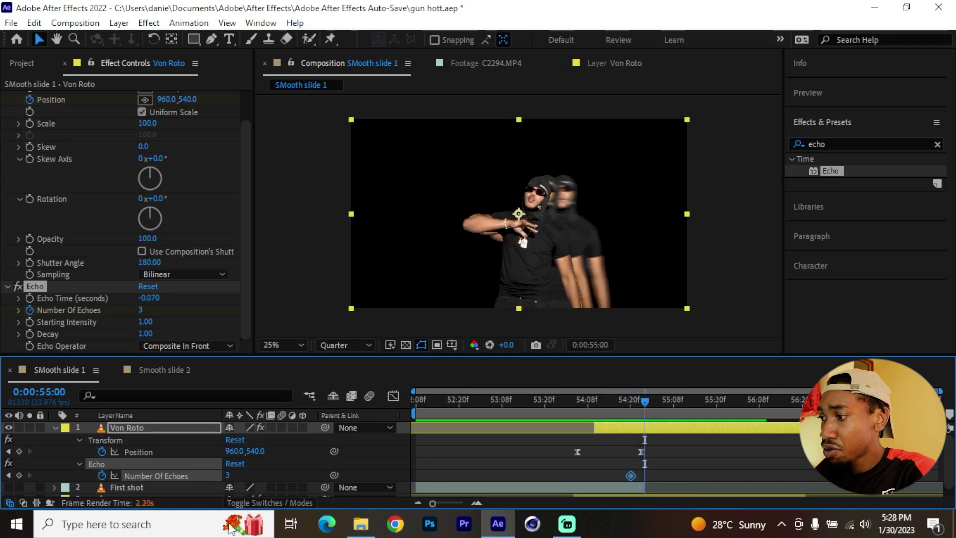
pyautogui.click(227, 476)
pyautogui.write('0')
pyautogui.press('Return')
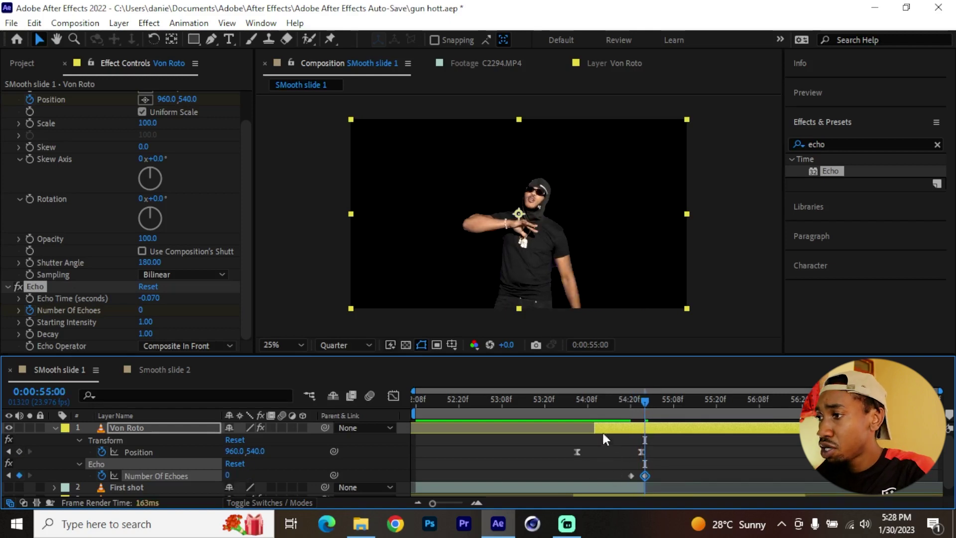
pyautogui.moveTo(562, 405); pyautogui.dragTo(551, 402)
pyautogui.click(550, 400)
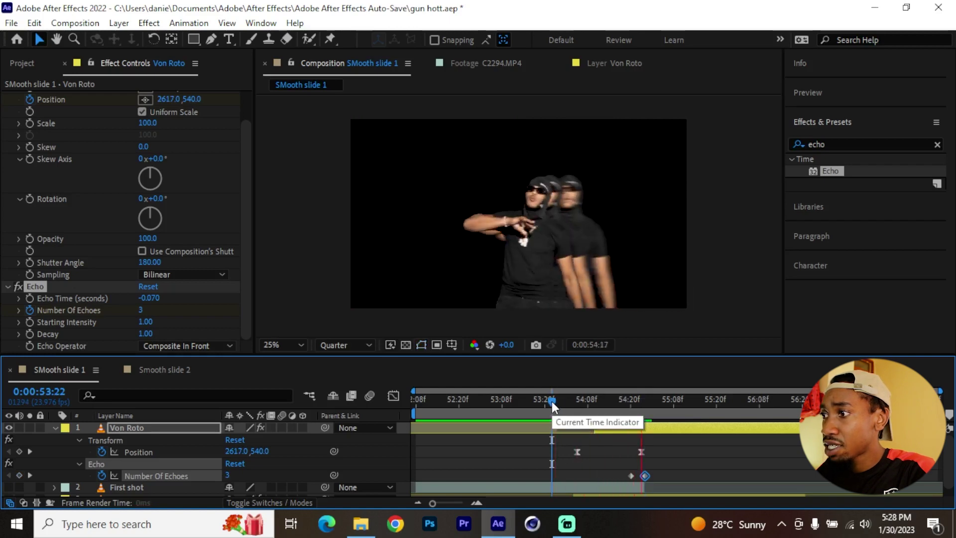
pyautogui.click(583, 405)
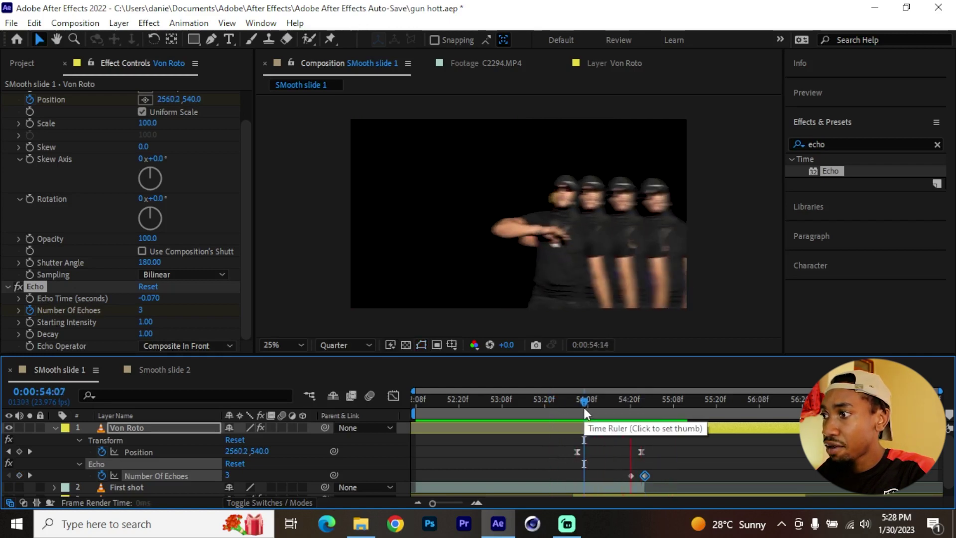
pyautogui.press('space')
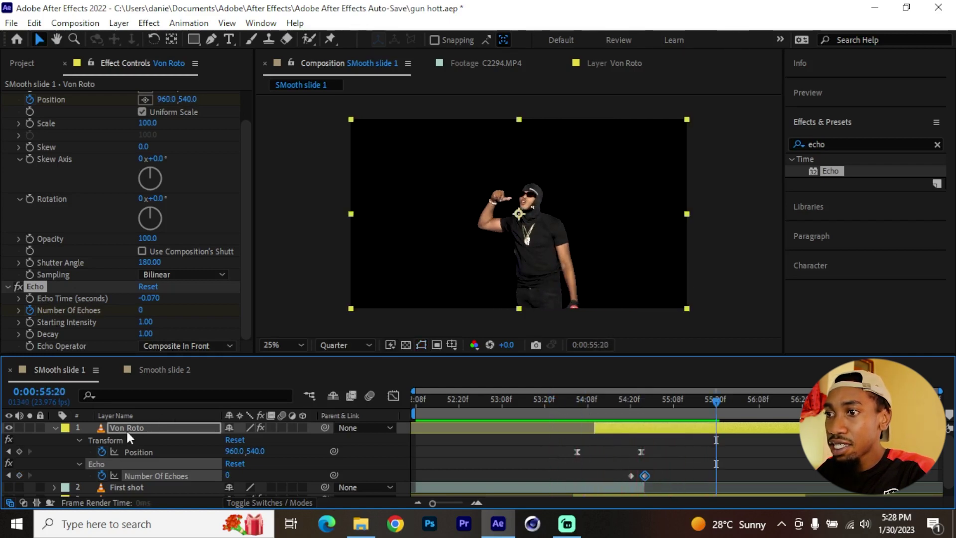
# Collapse Von Roto's properties, make the First shot and Von BG layers visible, and play back the full transition.
pyautogui.click(127, 429)
pyautogui.click(54, 426)
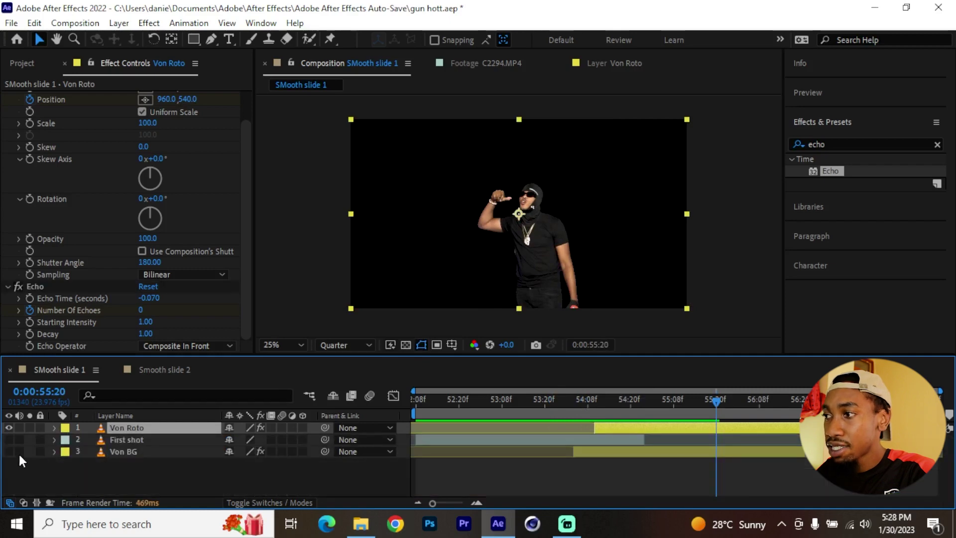
pyautogui.moveTo(7, 437); pyautogui.dragTo(8, 451)
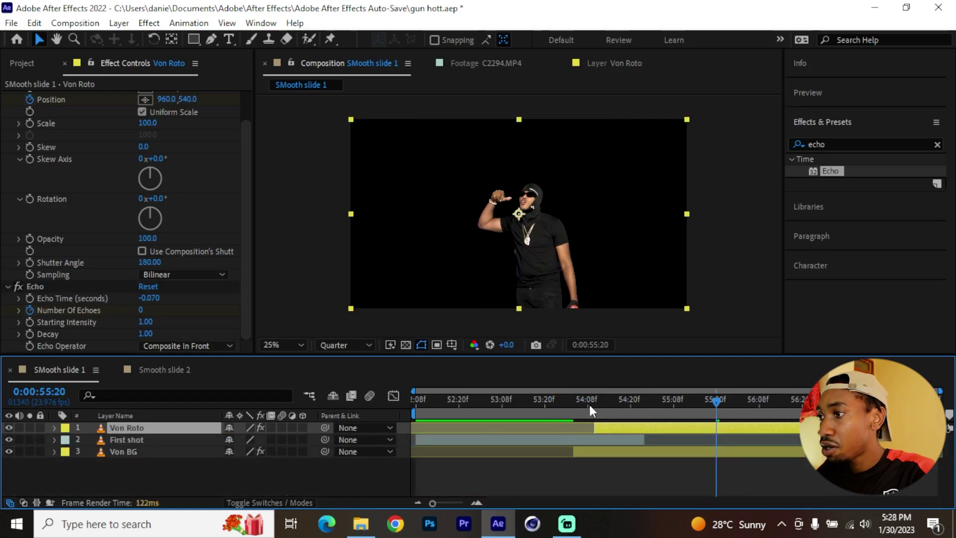
pyautogui.click(575, 407)
pyautogui.moveTo(575, 408); pyautogui.dragTo(568, 407)
pyautogui.press('space')
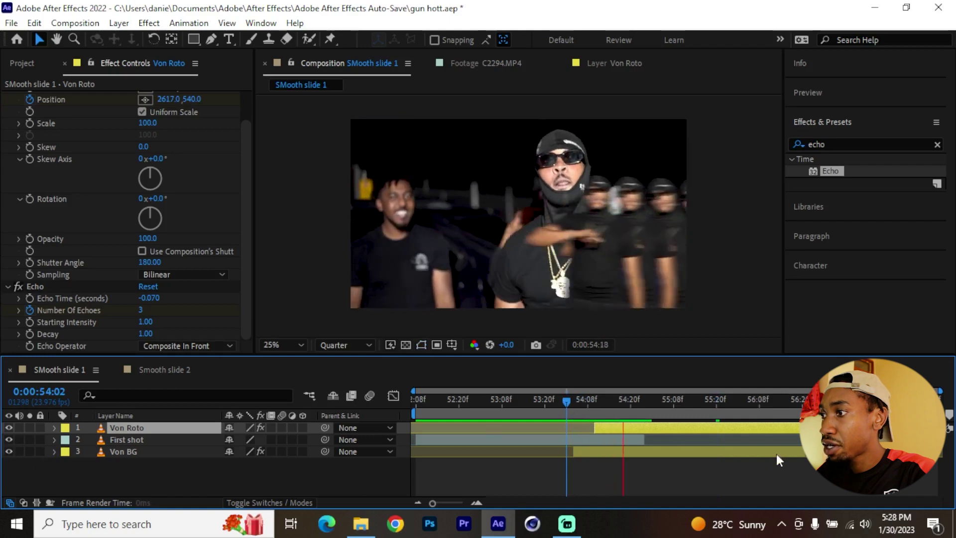
# Add a new adjustment layer above the Von Roto layer.
pyautogui.rightClick(176, 478)
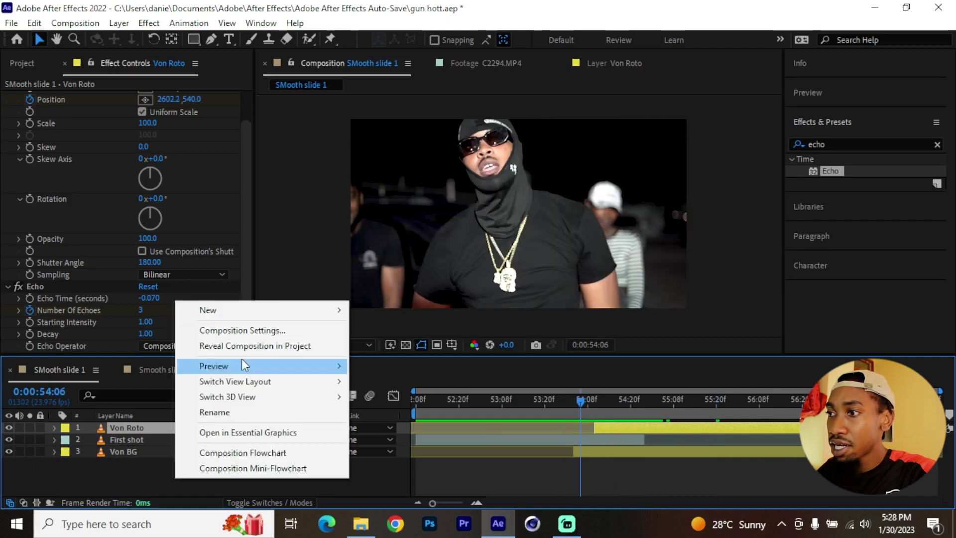
pyautogui.moveTo(314, 309)
pyautogui.click(427, 421)
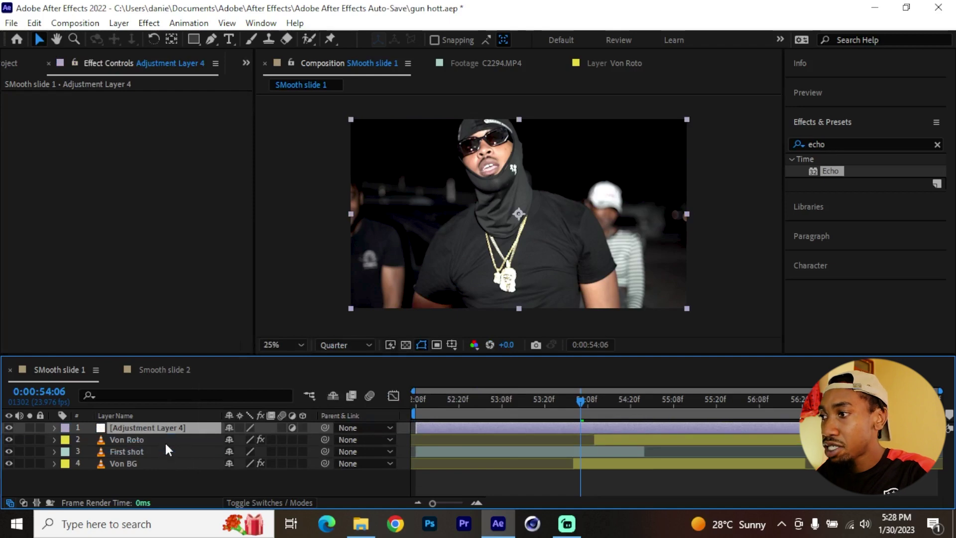
# Move the adjustment layer directly below Von Roto and change its label colour to Green.
pyautogui.hotkey('ctrl', '[')
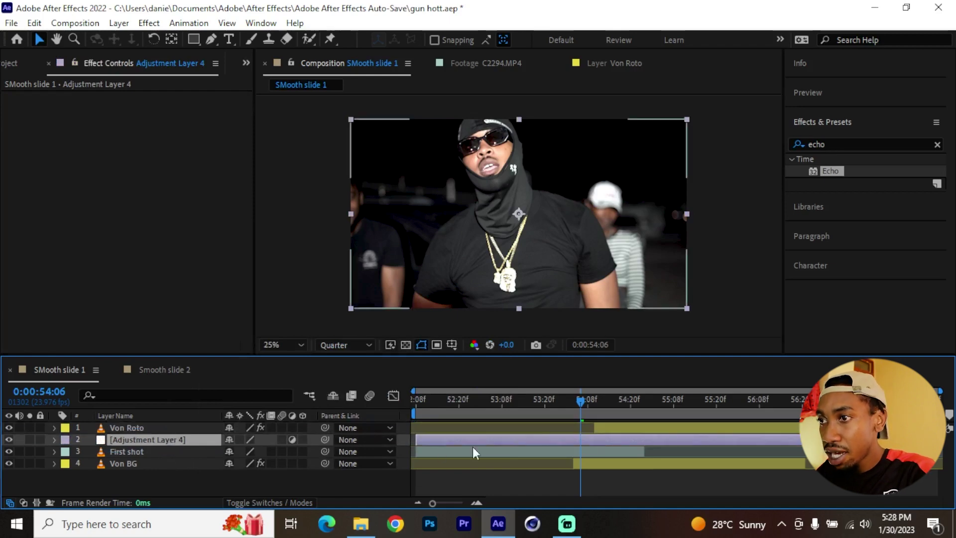
pyautogui.click(65, 440)
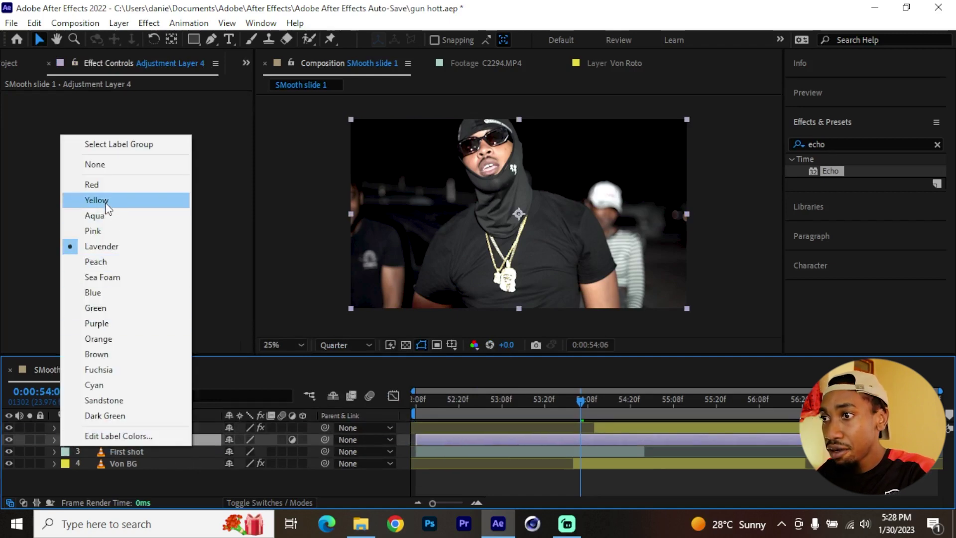
pyautogui.click(119, 308)
# Shift the adjustment layer to start just before Von BG, split it at 0:00:55:00 and delete the remainder.
pyautogui.moveTo(510, 439); pyautogui.dragTo(645, 442)
pyautogui.click(644, 407)
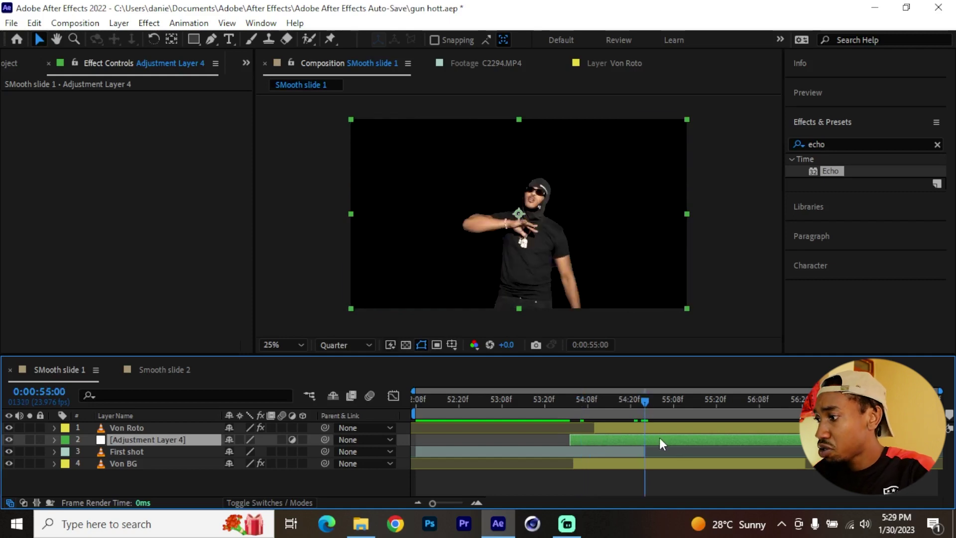
pyautogui.hotkey('ctrl', 'shift', 'd')
pyautogui.press('Delete')
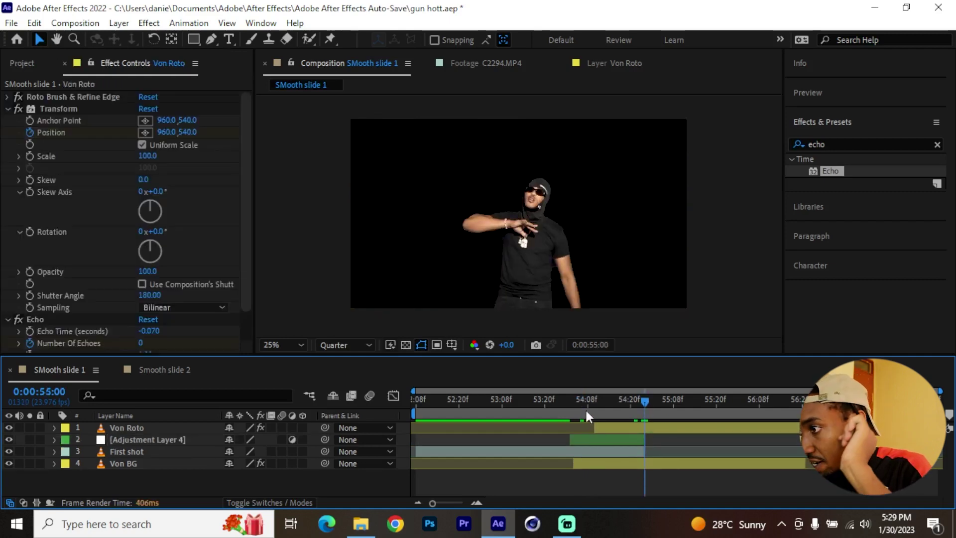
pyautogui.moveTo(574, 404); pyautogui.dragTo(646, 411)
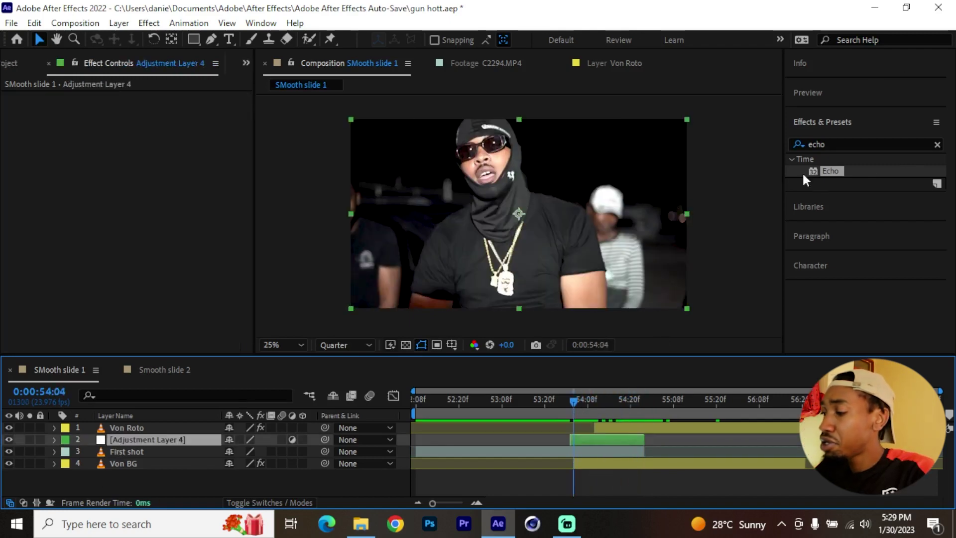
# Search the effects for "cc repe" and apply CC RepeTile to the adjustment layer.
pyautogui.click(841, 142)
pyautogui.press('BackSpace')
pyautogui.write('cc')
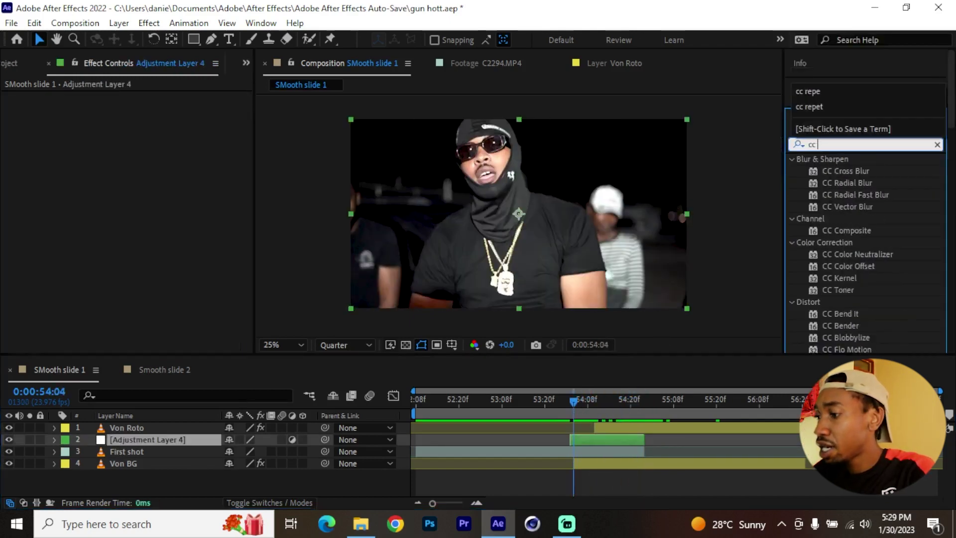
pyautogui.write(' repe')
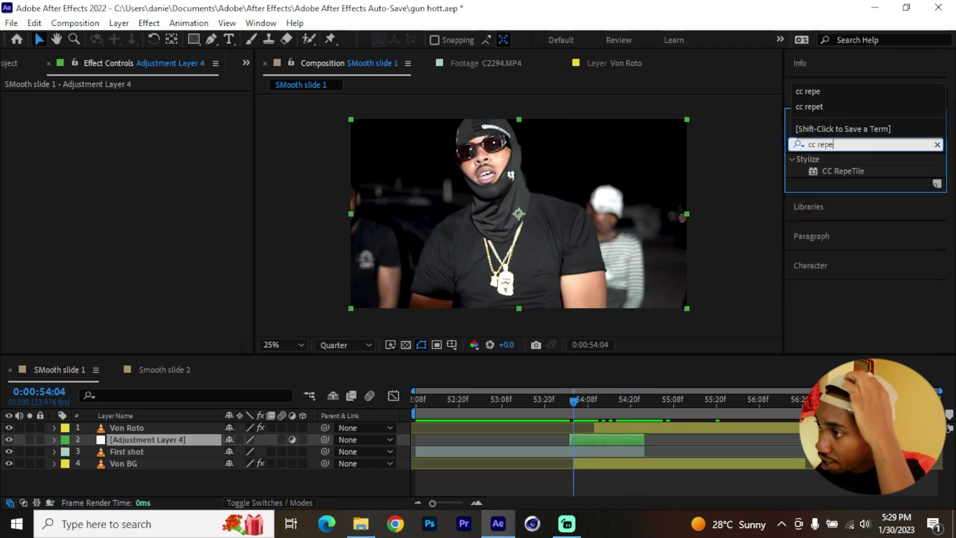
pyautogui.moveTo(843, 171); pyautogui.dragTo(622, 437)
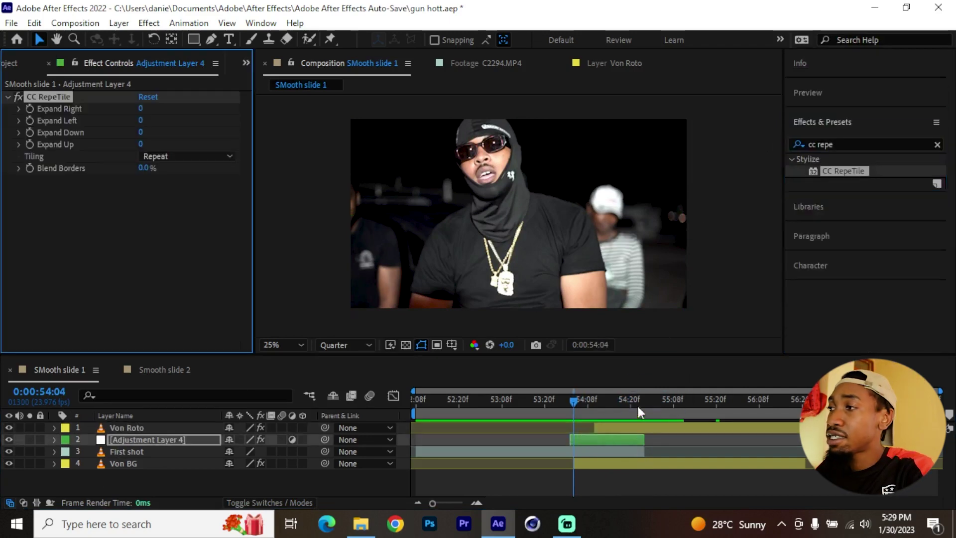
# Search the effects for "transfo" and apply the Distort Transform effect to the adjustment layer.
pyautogui.click(841, 144)
pyautogui.write('transfo')
pyautogui.moveTo(852, 171); pyautogui.dragTo(630, 440)
# Set CC RepeTile's Expand Right, Expand Left, Expand Down and Expand Up to 4000 each.
pyautogui.scroll(3, 228, 145)
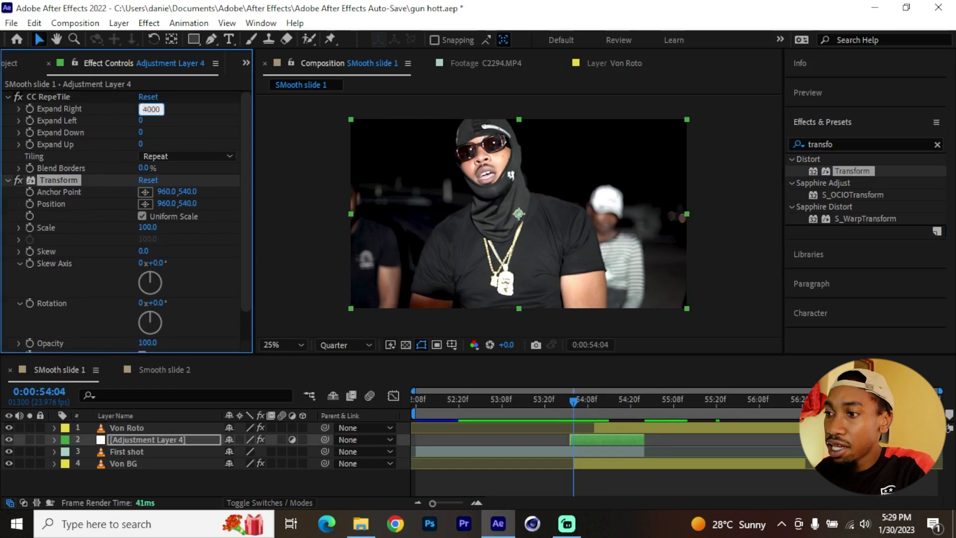
pyautogui.press('Return')
pyautogui.click(150, 107)
pyautogui.hotkey('ctrl', 'c')
pyautogui.click(141, 121)
pyautogui.hotkey('ctrl', 'v')
pyautogui.click(142, 132)
pyautogui.hotkey('ctrl', 'v')
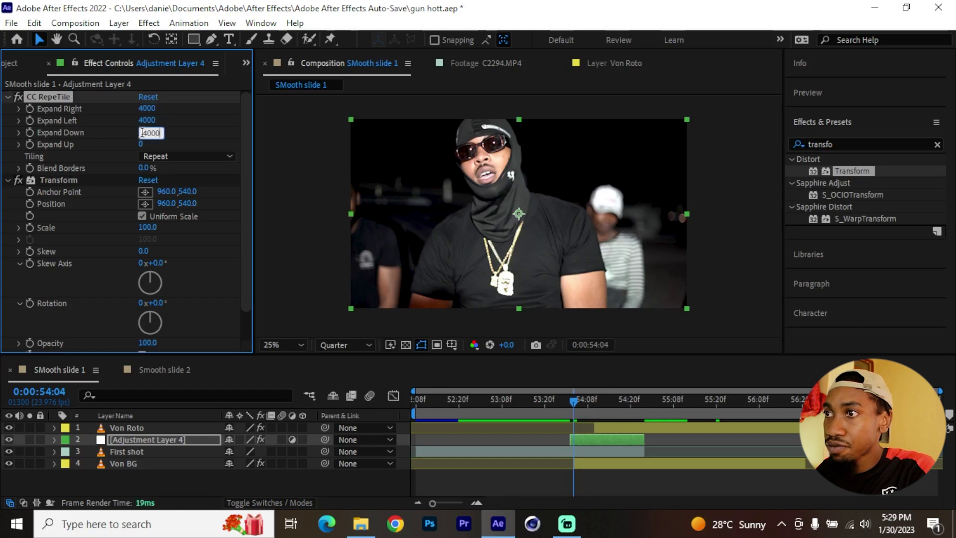
pyautogui.click(141, 144)
pyautogui.write('4000')
pyautogui.press('Return')
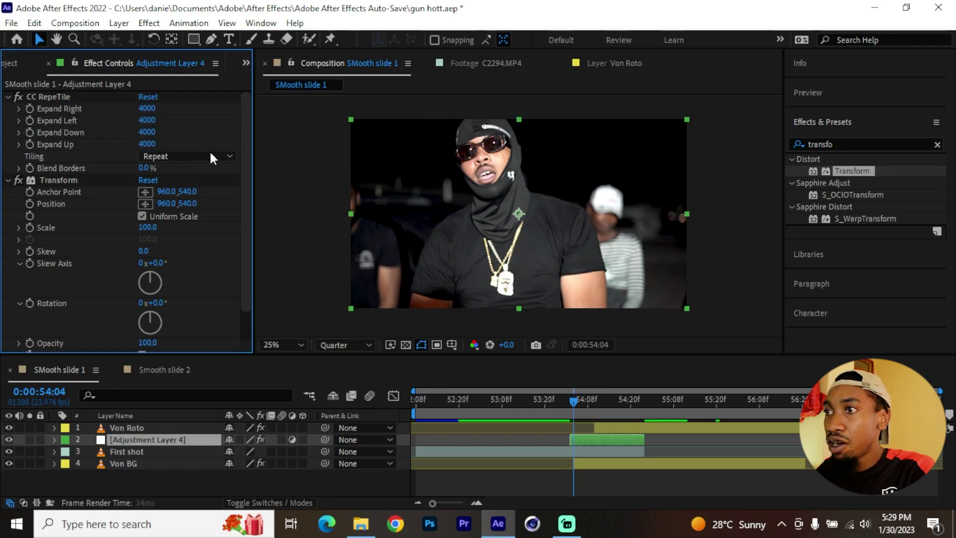
# Add a Transform Position keyframe on the adjustment layer at 0:00:54:04 and reveal it in the timeline.
pyautogui.scroll(-2, 240, 259)
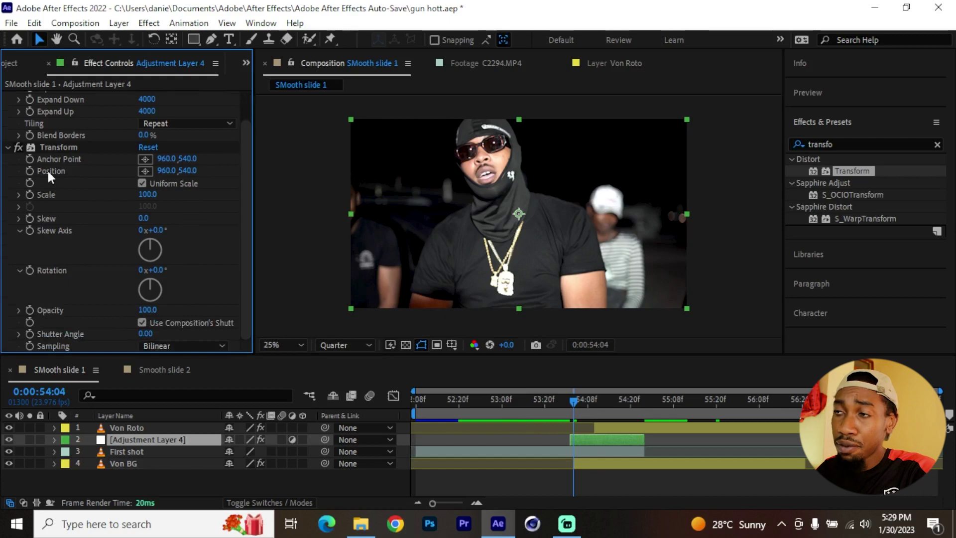
pyautogui.click(31, 172)
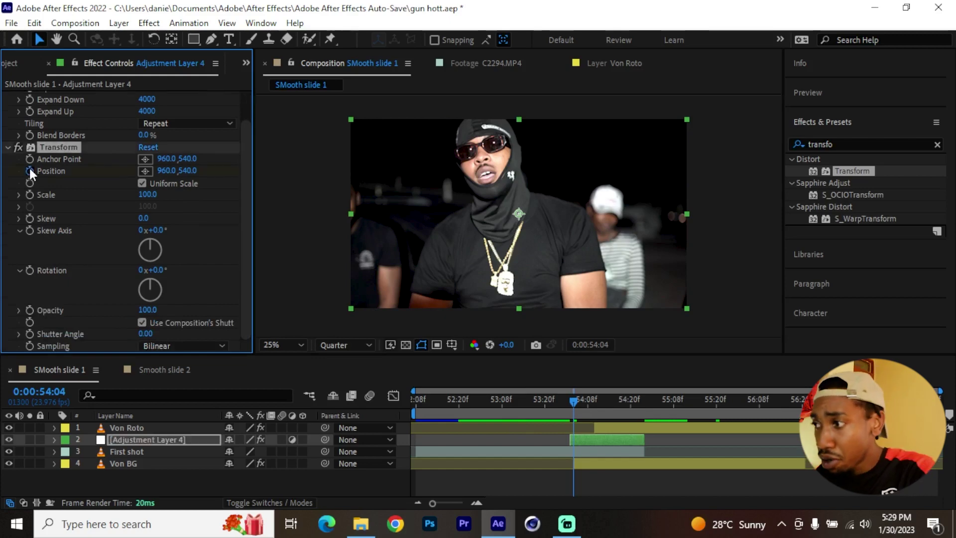
pyautogui.click(31, 172)
pyautogui.press('u')
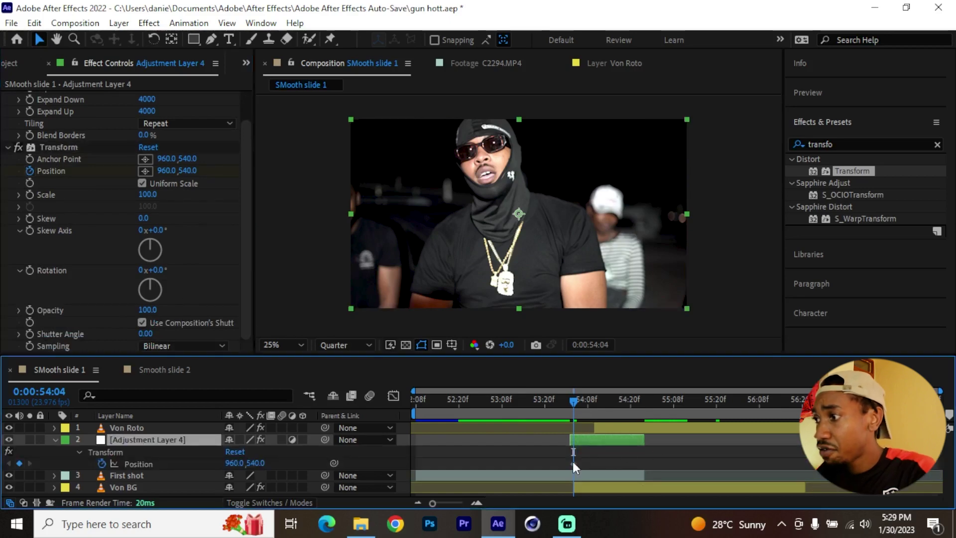
pyautogui.click(574, 464)
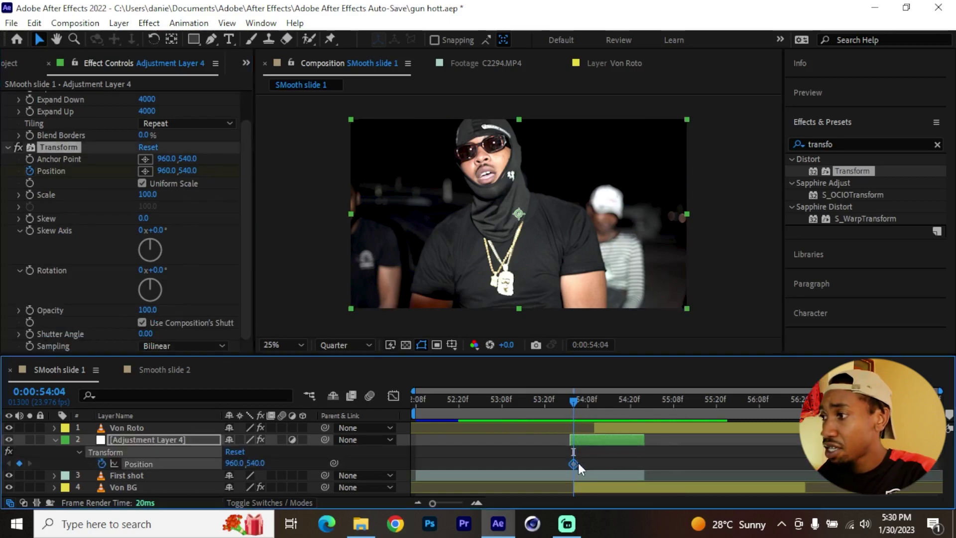
pyautogui.click(587, 453)
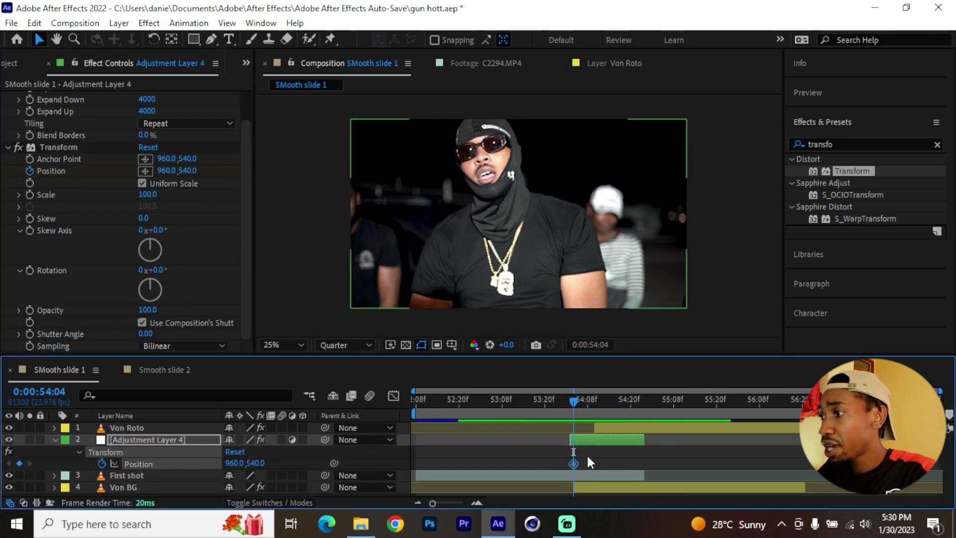
# Add a second Transform Position keyframe at 0:00:54:23 and raise its X value to 5418.
pyautogui.moveTo(584, 411); pyautogui.dragTo(641, 413)
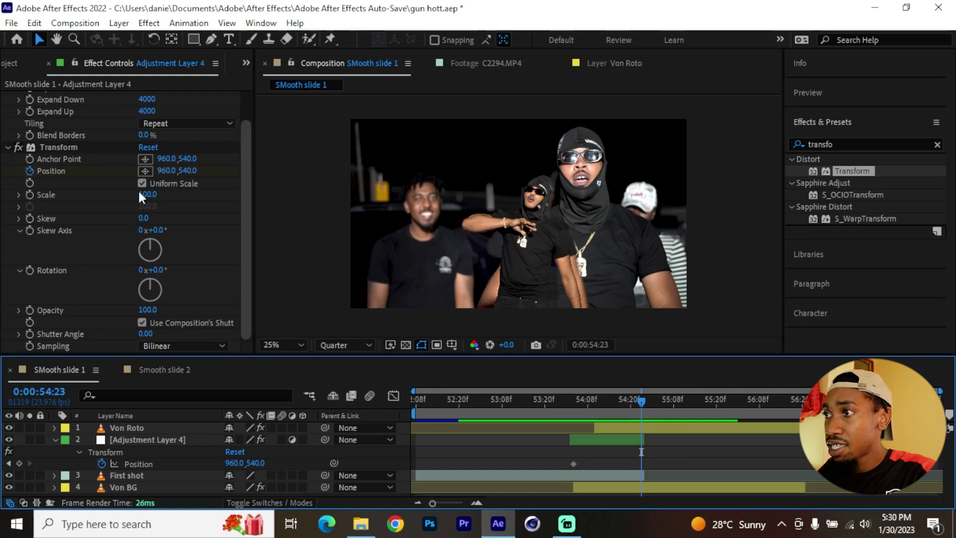
pyautogui.moveTo(167, 170); pyautogui.dragTo(543, 155)
pyautogui.moveTo(172, 170); pyautogui.dragTo(234, 180)
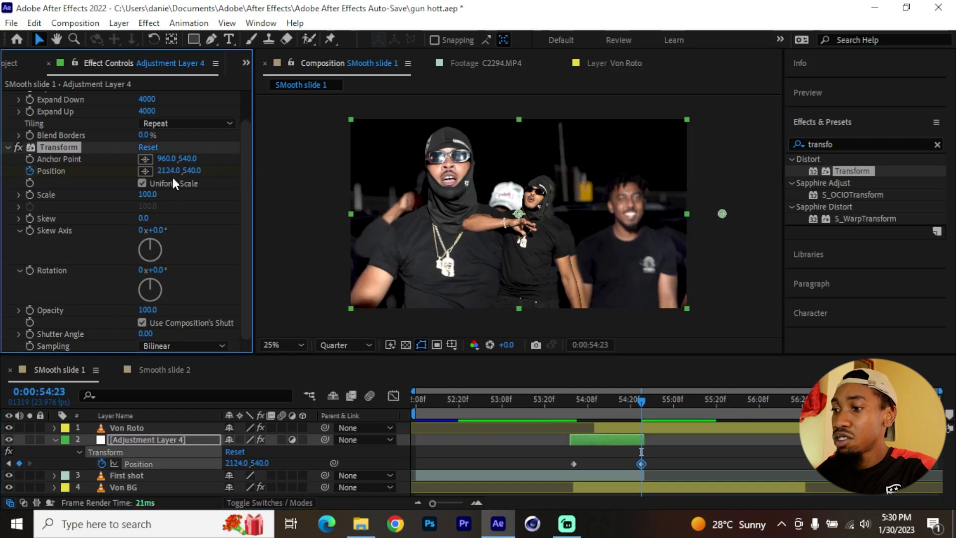
pyautogui.click(169, 170)
pyautogui.write('4000')
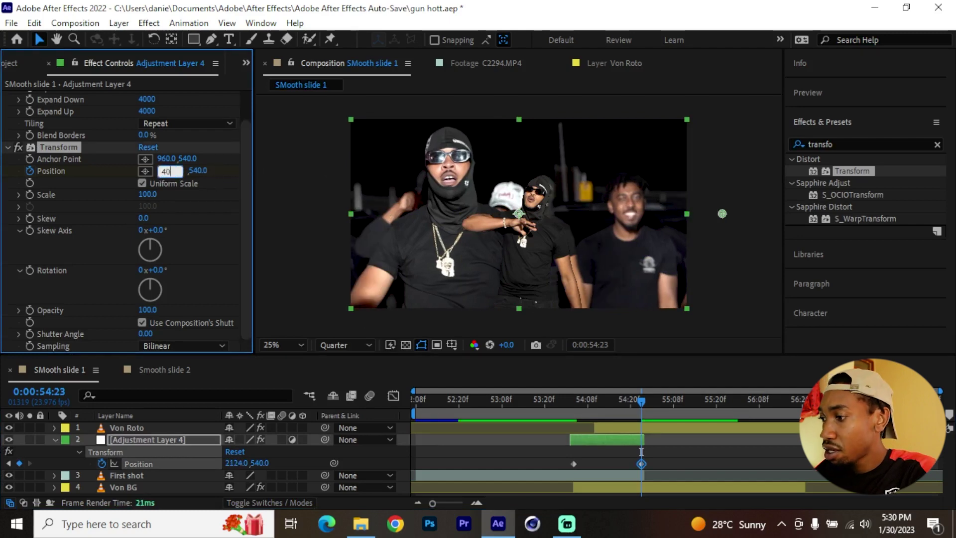
pyautogui.press('Return')
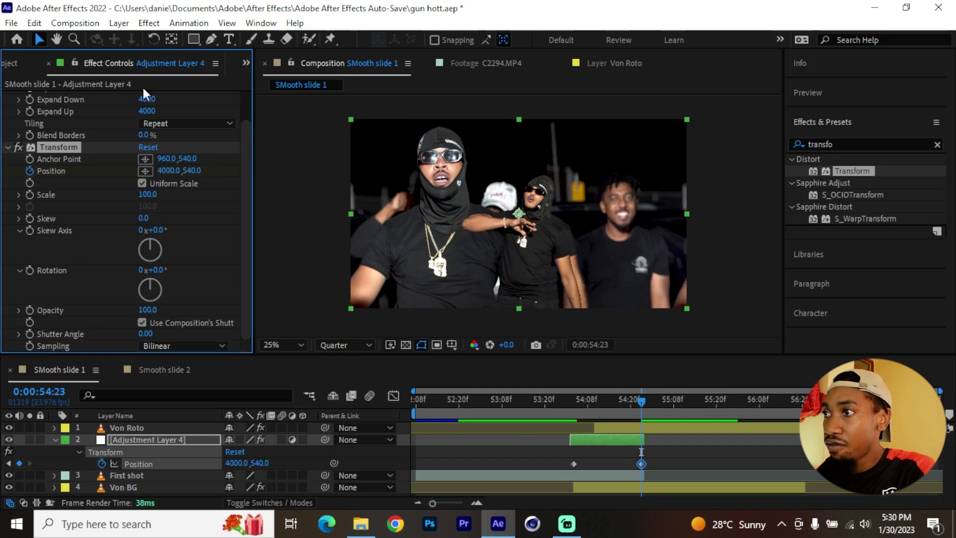
pyautogui.moveTo(160, 171); pyautogui.dragTo(473, 170)
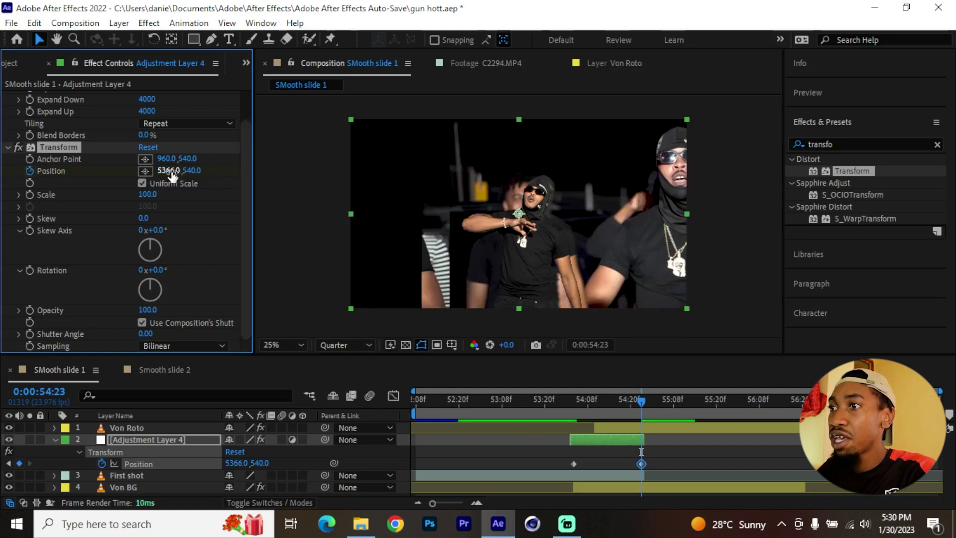
pyautogui.moveTo(171, 171); pyautogui.dragTo(393, 181)
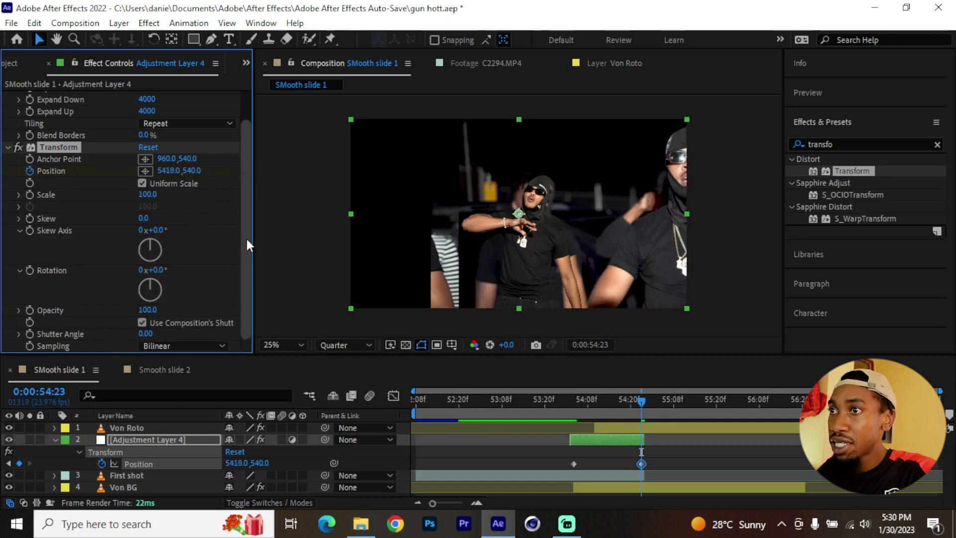
# Set CC RepeTile's Expand Left to 6000 and raise the end keyframe's Position X to 6721.
pyautogui.scroll(2, 247, 239)
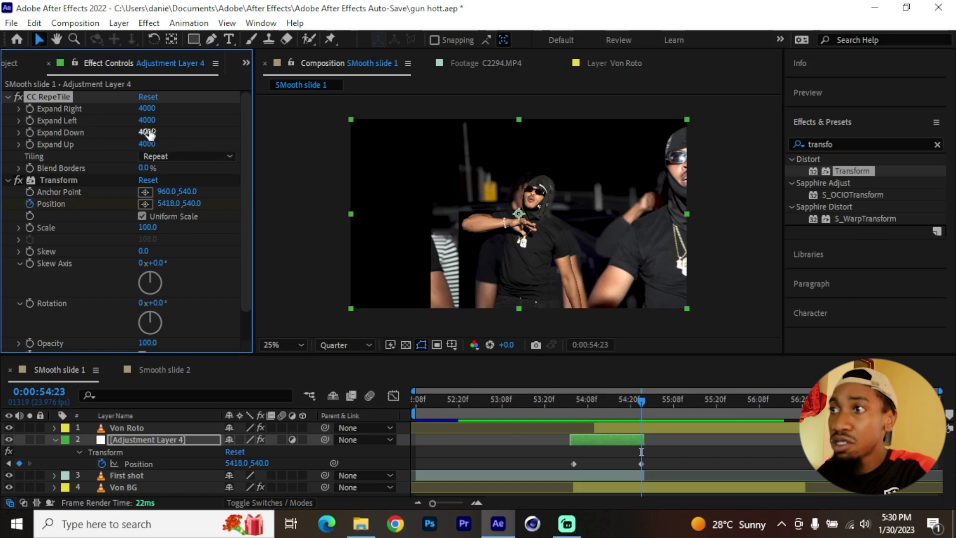
pyautogui.write('600')
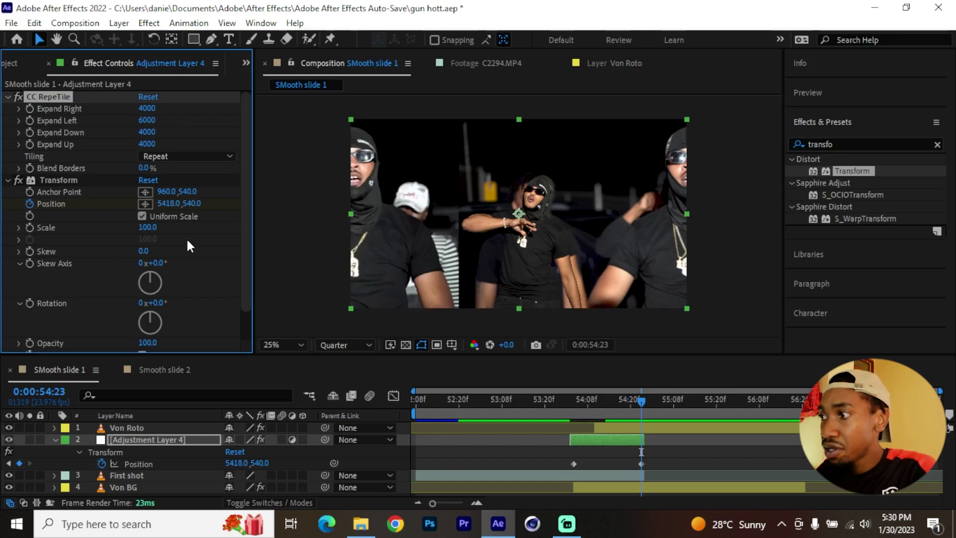
pyautogui.moveTo(158, 208); pyautogui.dragTo(428, 195)
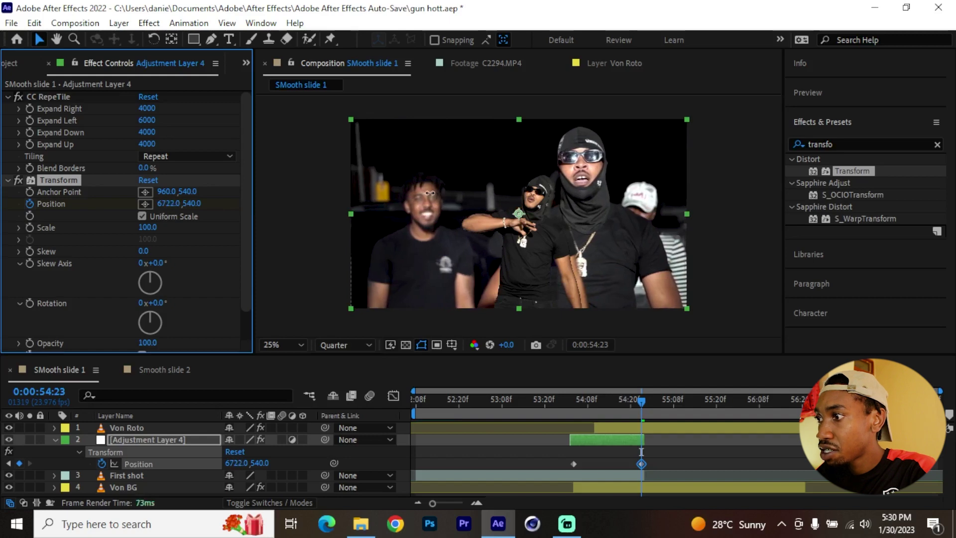
# Play back the slide from before the adjustment layer, and hide the Von Roto layer.
pyautogui.click(534, 400)
pyautogui.press('space')
pyautogui.click(9, 427)
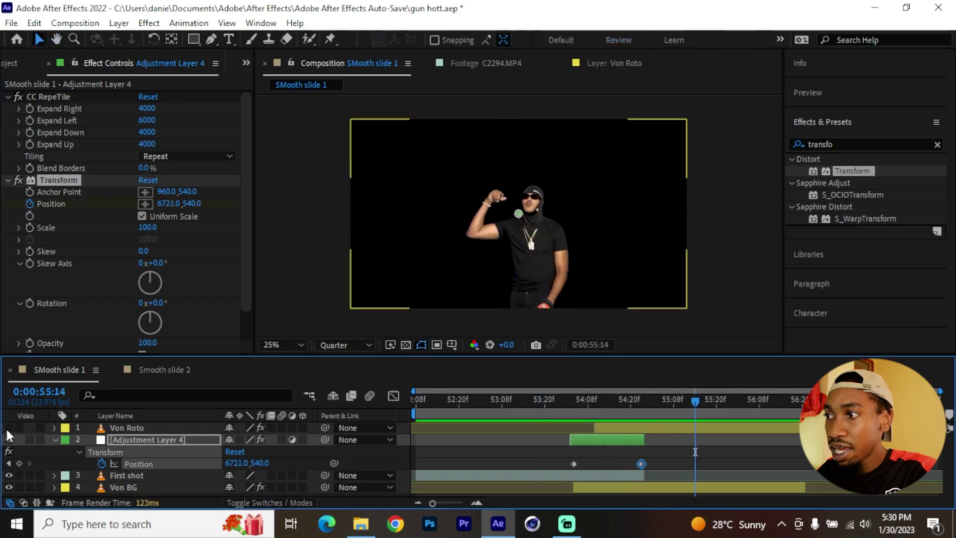
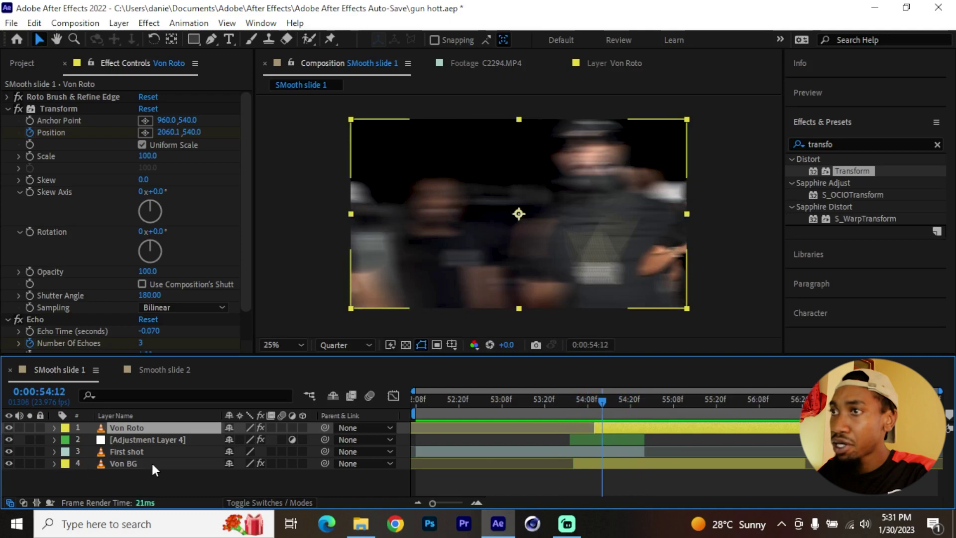
# Delete the Roto Brush & Refine Edge effect from the Von BG layer and play the transition from 0:00:52:08.
pyautogui.click(82, 97)
pyautogui.press('Delete')
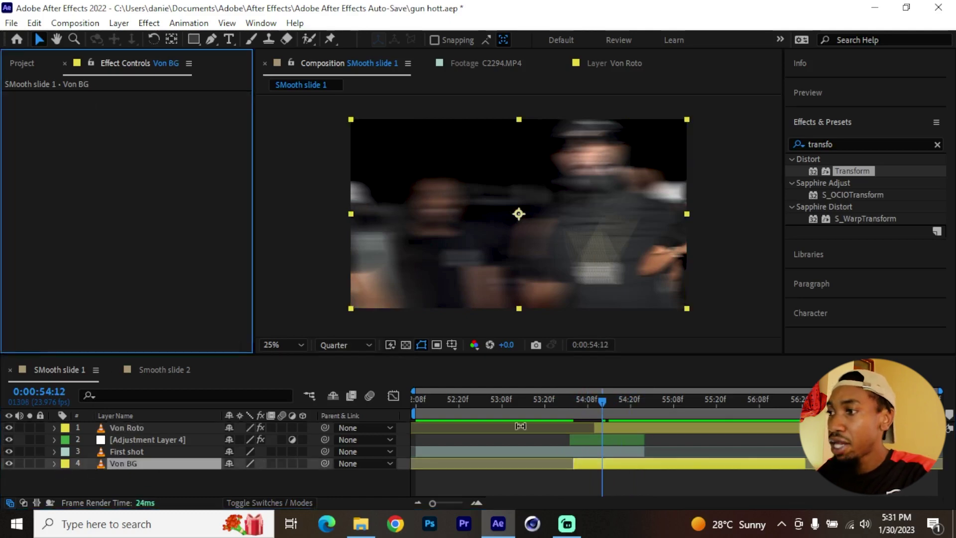
pyautogui.moveTo(455, 402); pyautogui.dragTo(399, 407)
pyautogui.press('space')
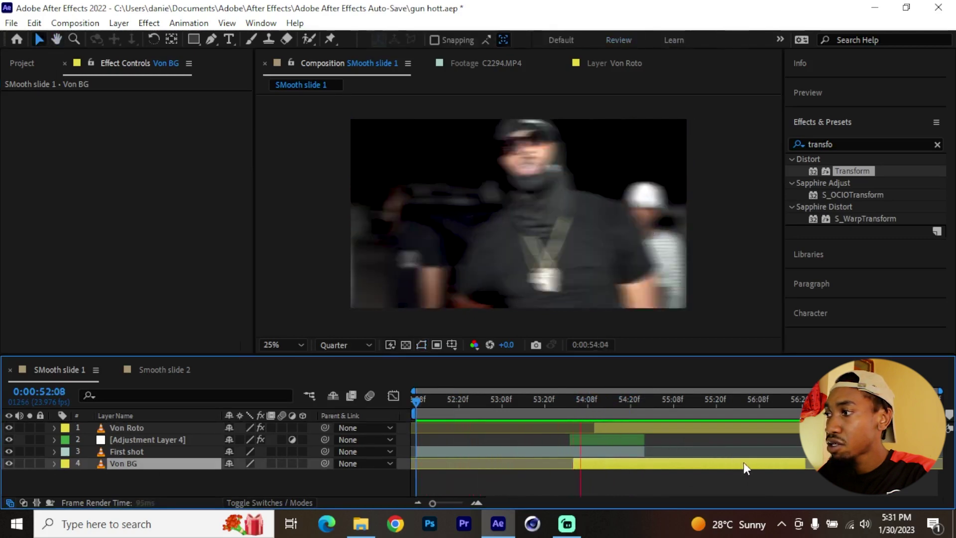
# Trim the end of the First shot layer to 0:00:54:13 and play the transition back from near the start.
pyautogui.click(490, 451)
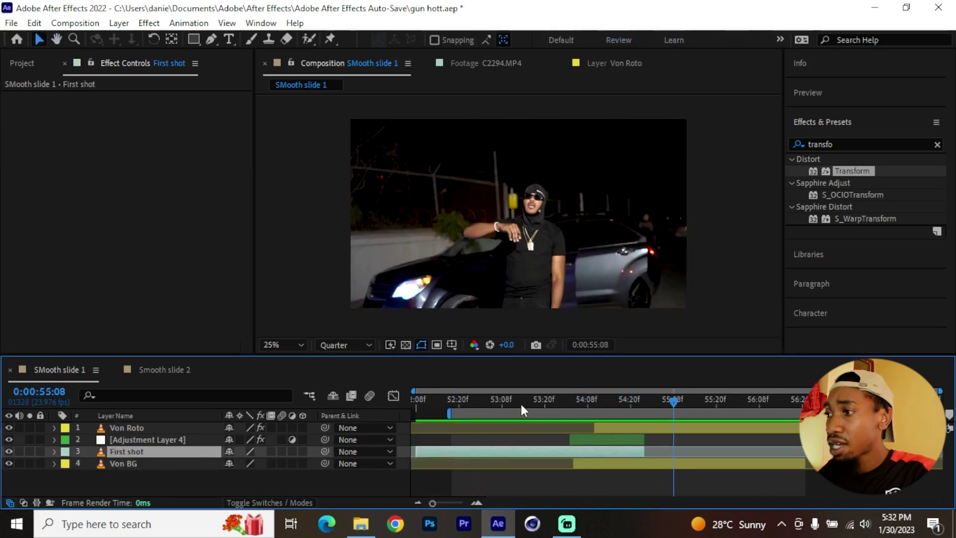
pyautogui.click(498, 403)
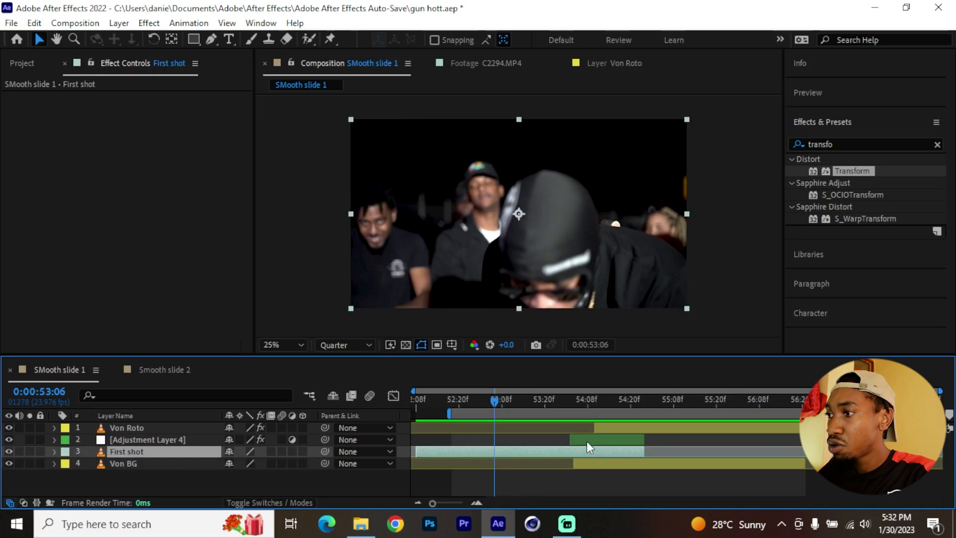
pyautogui.moveTo(587, 402); pyautogui.dragTo(606, 406)
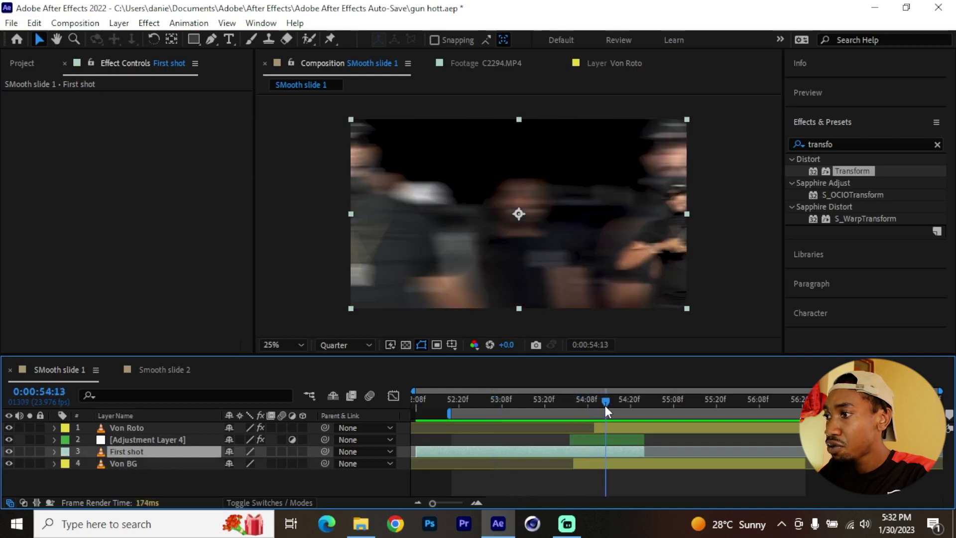
pyautogui.moveTo(635, 452); pyautogui.dragTo(607, 453)
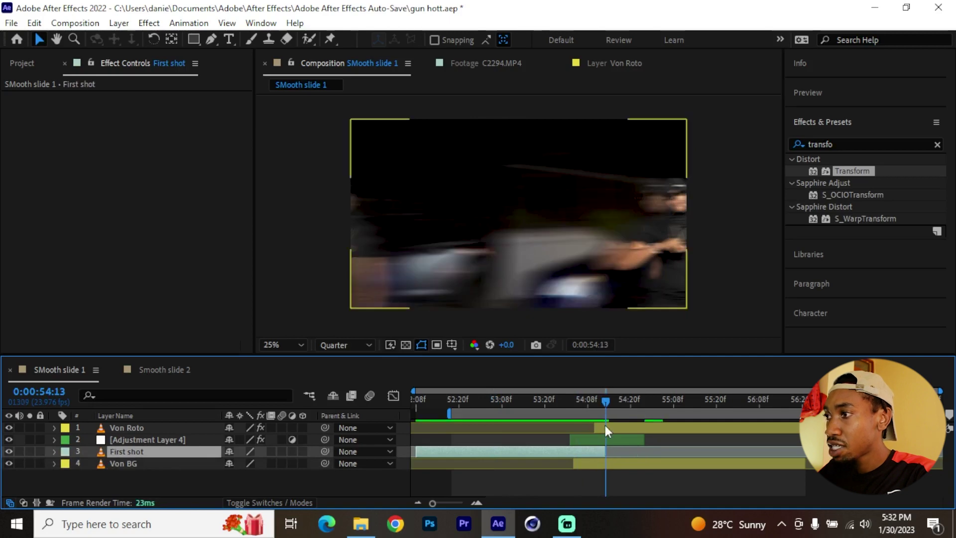
pyautogui.moveTo(605, 403); pyautogui.dragTo(420, 409)
pyautogui.press('space')
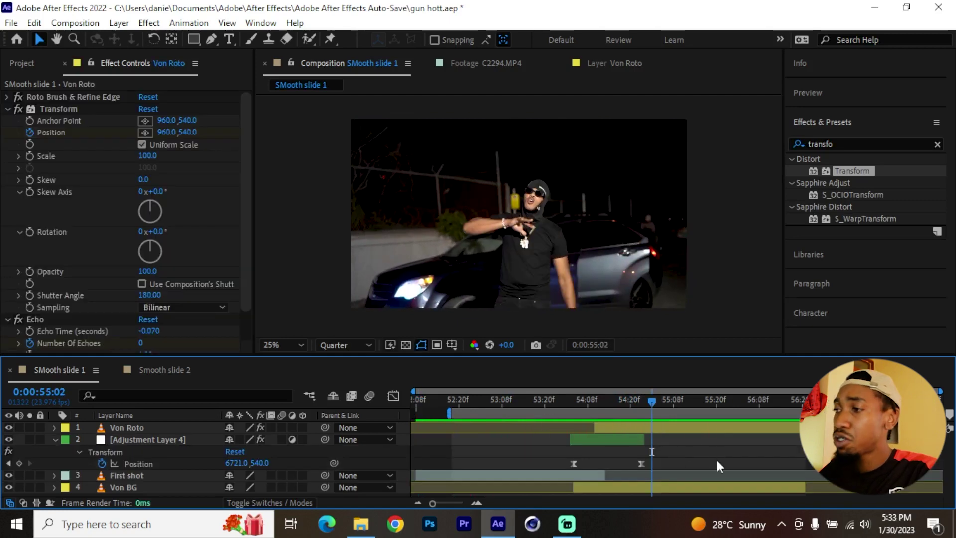
# Examine the speed graph of the adjustment layer's two Position keyframes.
pyautogui.click(641, 463)
pyautogui.moveTo(748, 452); pyautogui.dragTo(524, 470)
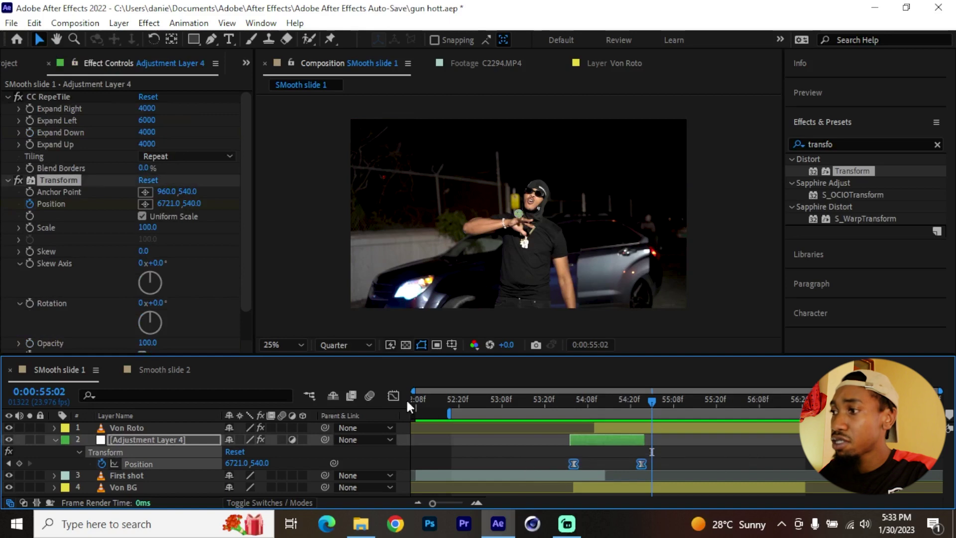
pyautogui.click(394, 396)
pyautogui.rightClick(613, 452)
pyautogui.click(391, 397)
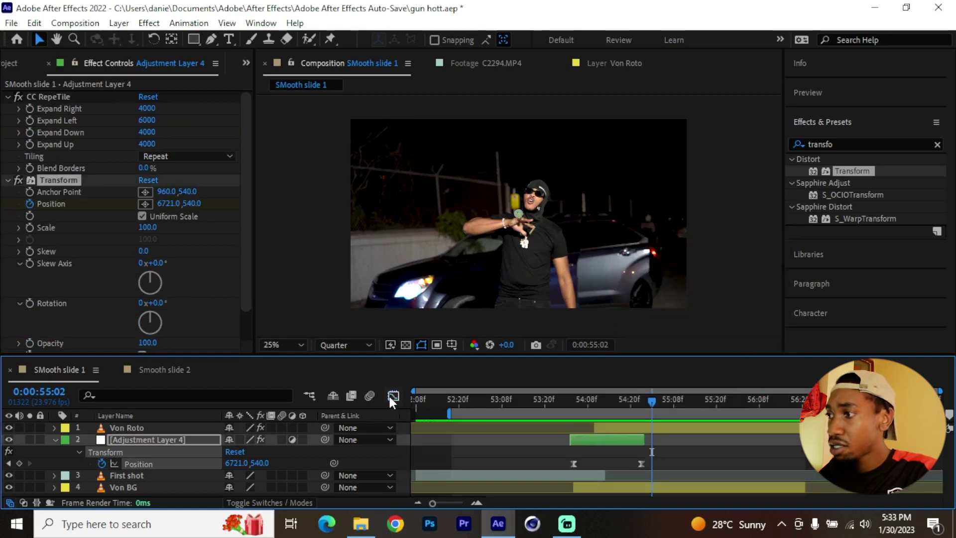
# Reveal the Von Roto layer's keyframes and adjust the speed curve of its two Position keyframes.
pyautogui.click(669, 429)
pyautogui.press('u')
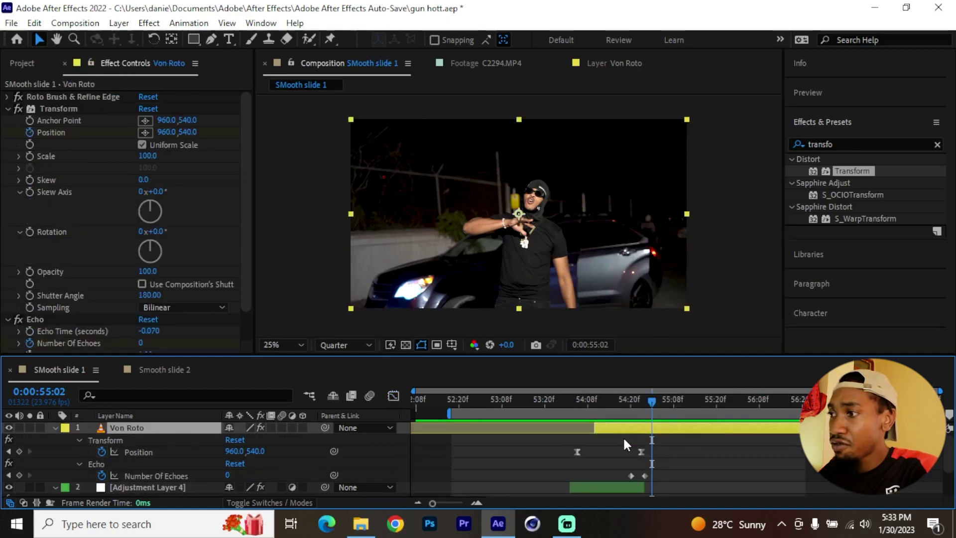
pyautogui.moveTo(723, 443); pyautogui.dragTo(530, 448)
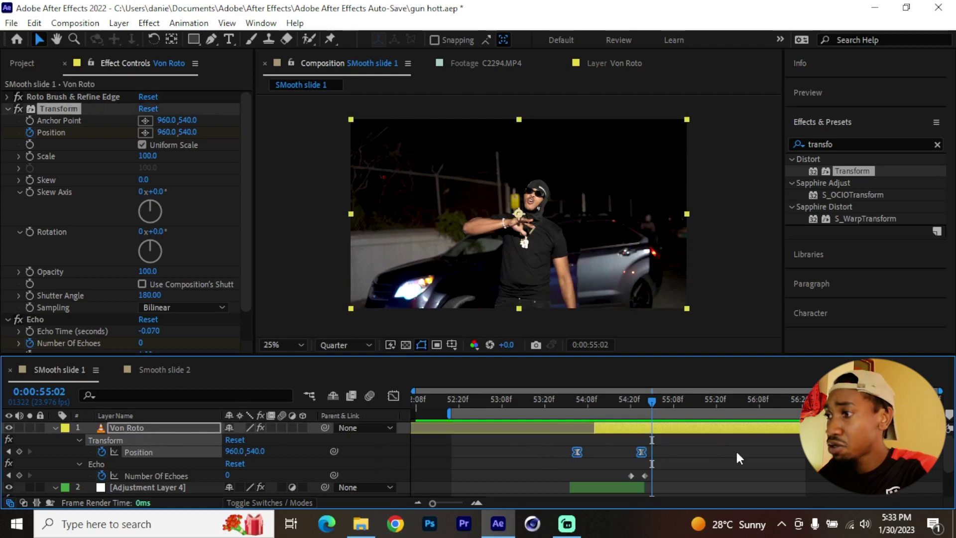
pyautogui.click(393, 396)
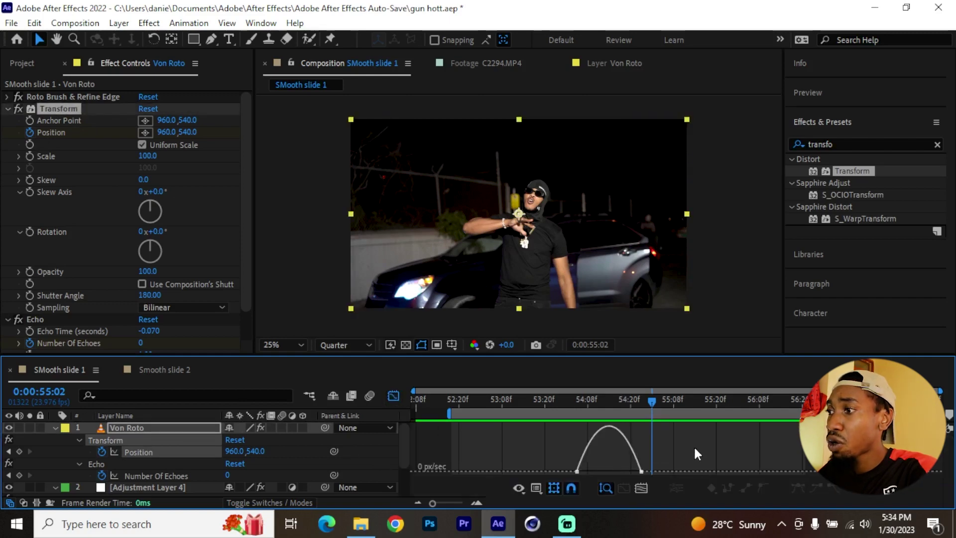
pyautogui.moveTo(725, 443); pyautogui.dragTo(540, 484)
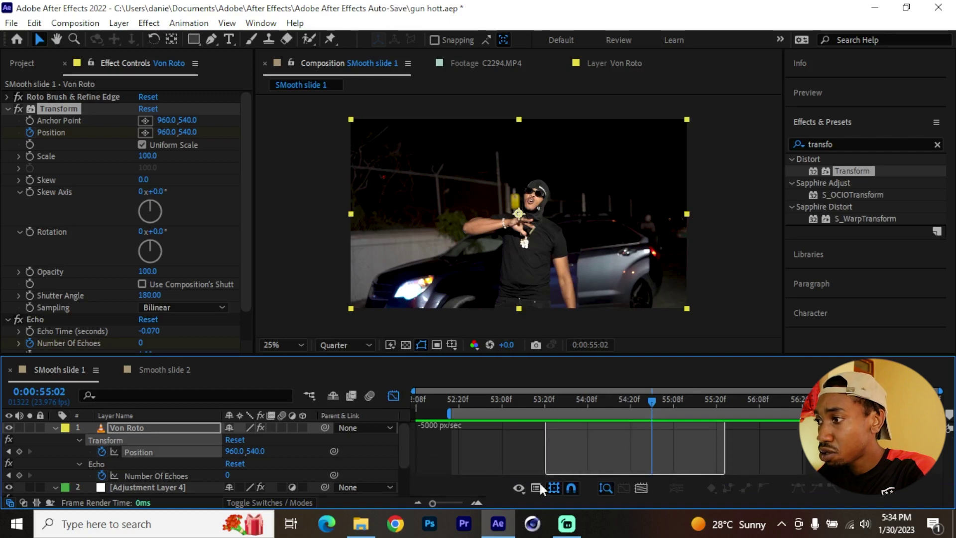
pyautogui.moveTo(631, 466); pyautogui.dragTo(592, 463)
pyautogui.click(392, 396)
# Play back the finished slide in SMooth slide 1 from several points before the transition.
pyautogui.press('space')
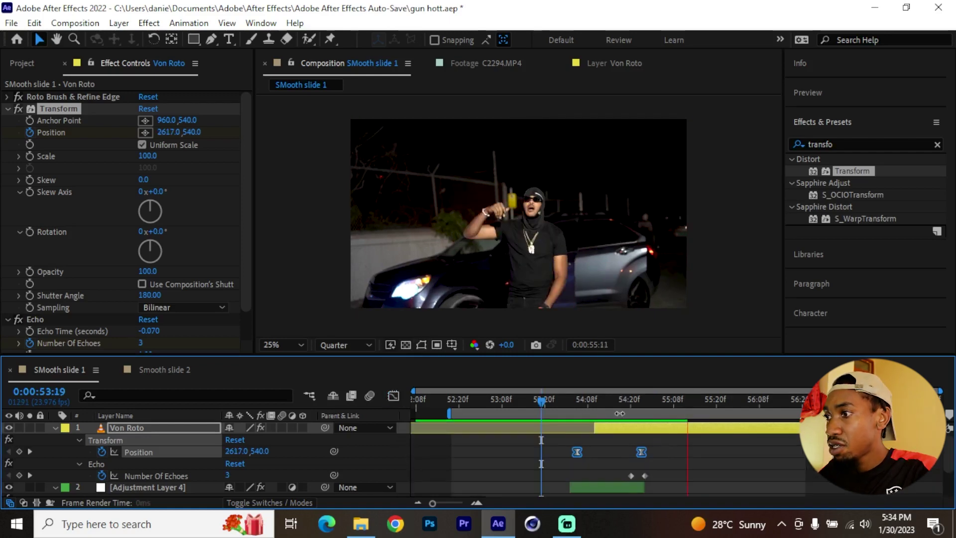
pyautogui.click(472, 401)
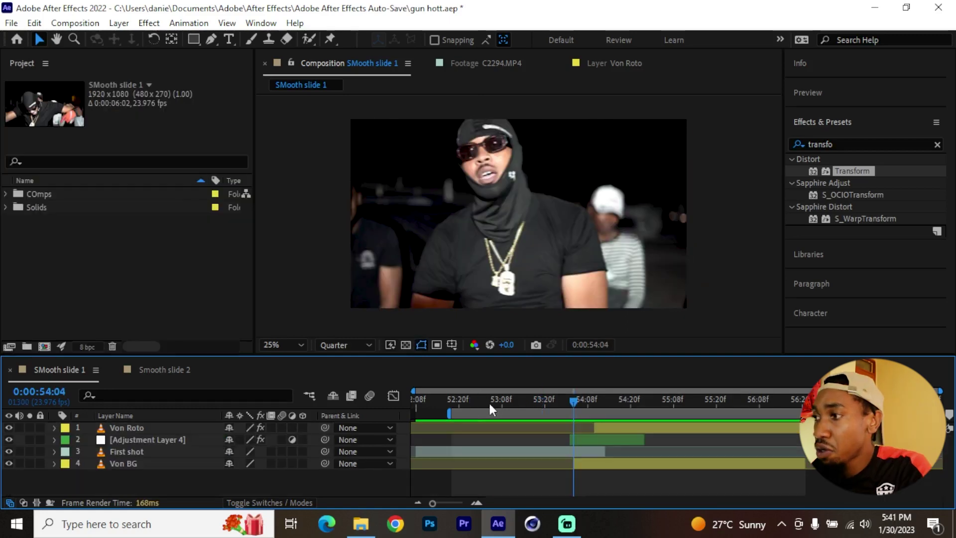
pyautogui.click(456, 403)
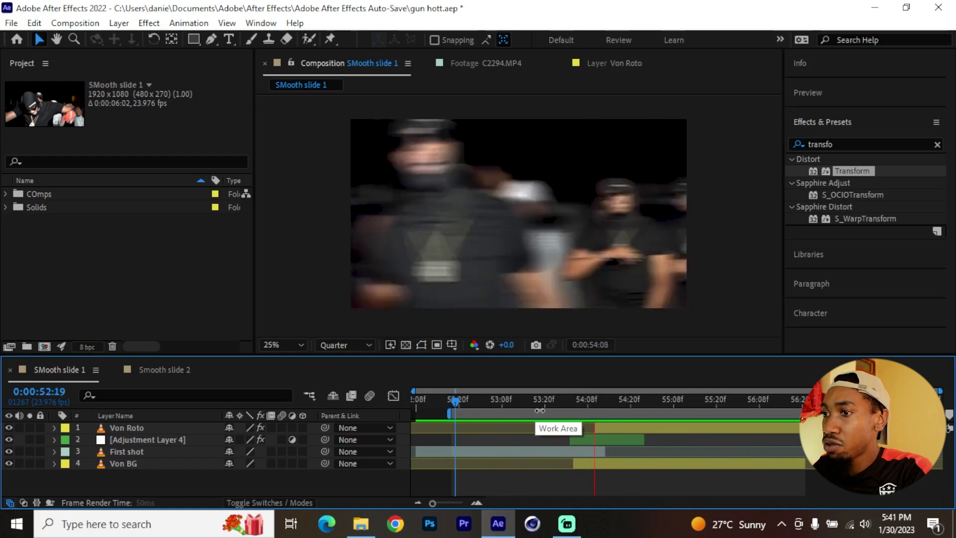
pyautogui.press('space')
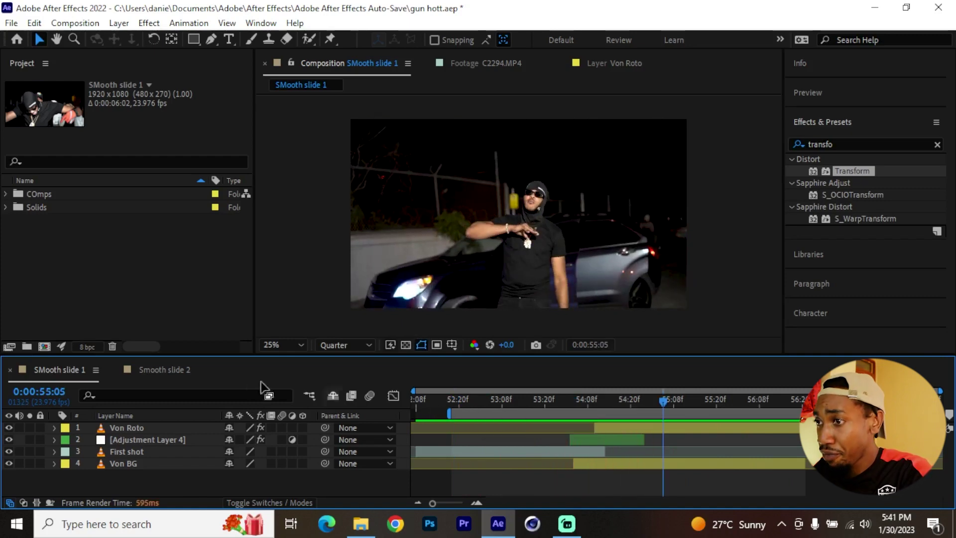
# In the Smooth slide 2 composition, use Roto Brush to isolate the performer on the Von BG layer at 0:00:55:00.
pyautogui.click(172, 371)
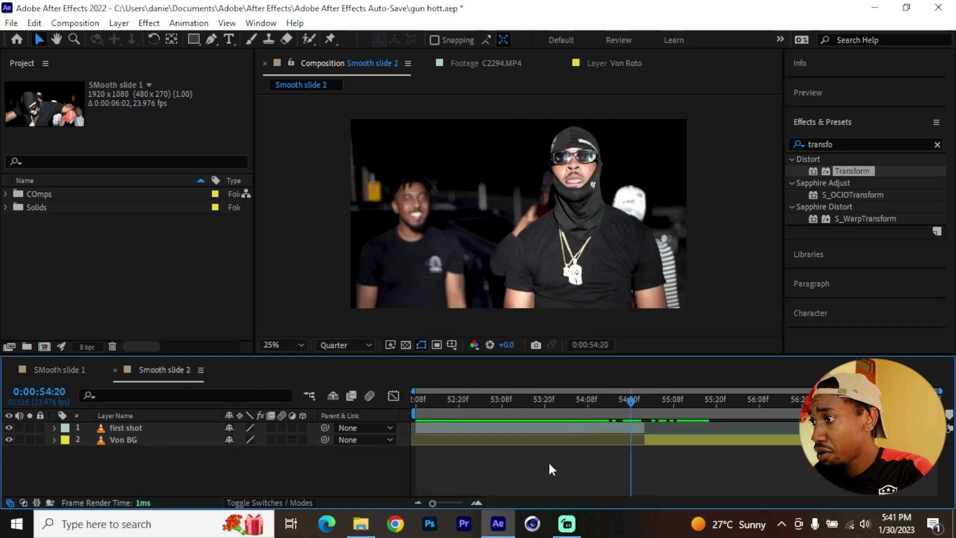
pyautogui.moveTo(607, 406); pyautogui.dragTo(645, 411)
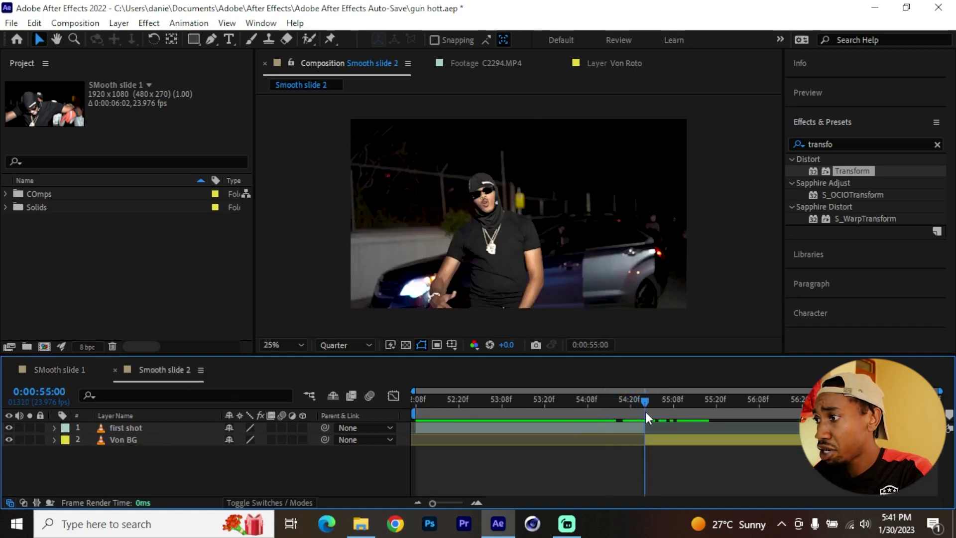
pyautogui.click(668, 436)
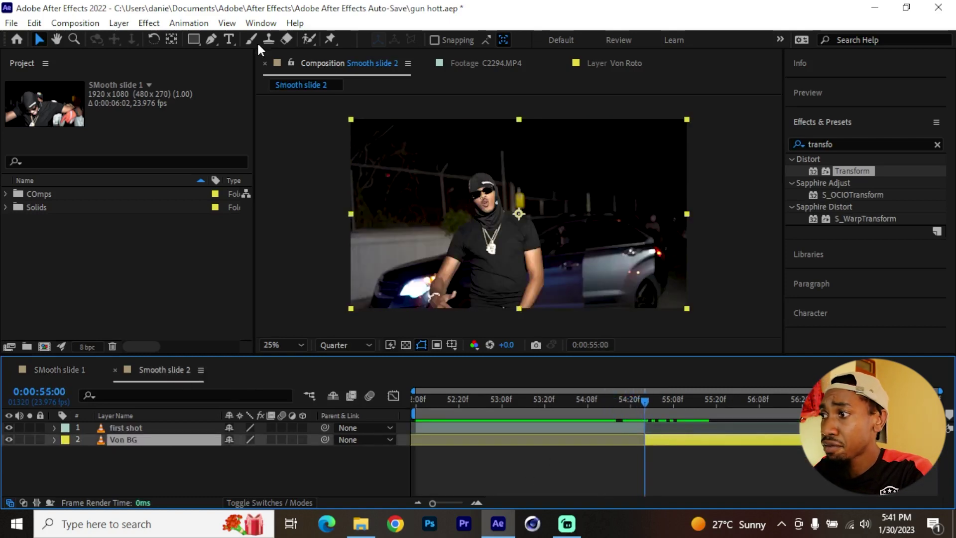
pyautogui.hotkey('alt', 'w')
pyautogui.doubleClick(156, 444)
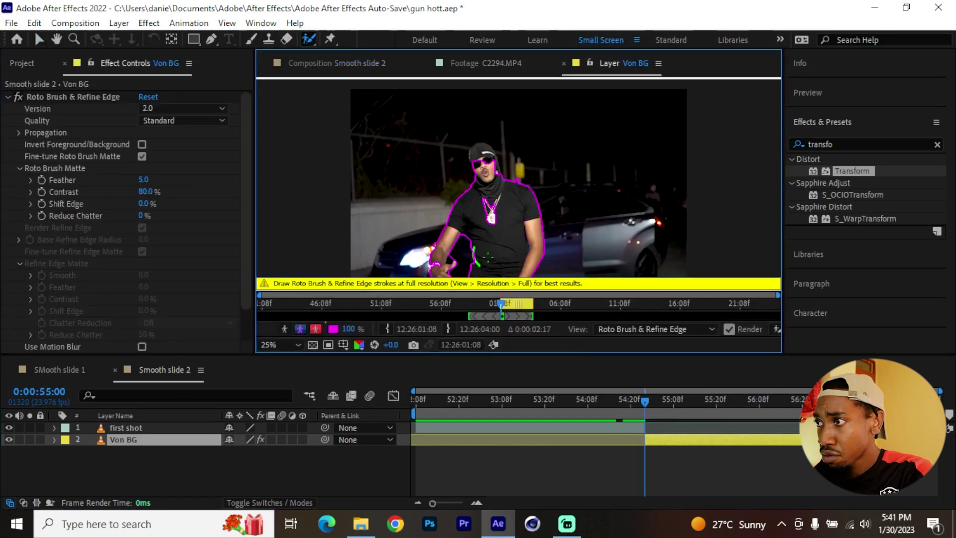
# Propagate the Roto Brush selection frame by frame through 0:00:56:09, checking the outline around the performer.
pyautogui.click(808, 93)
pyautogui.click(868, 113)
pyautogui.click(868, 113)
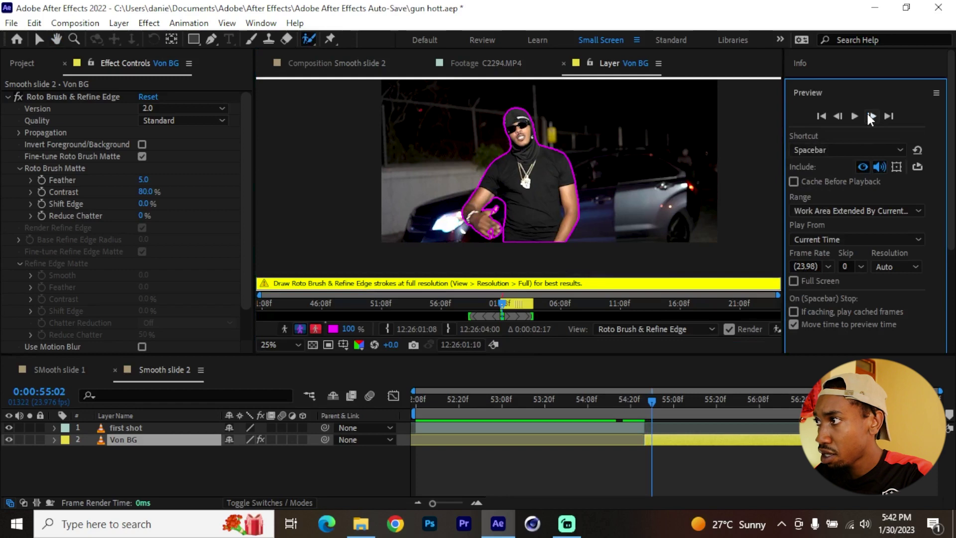
pyautogui.click(872, 116)
pyautogui.click(872, 116)
pyautogui.click(871, 116)
pyautogui.click(871, 115)
pyautogui.scroll(2, 578, 207)
pyautogui.moveTo(587, 199); pyautogui.dragTo(630, 259)
pyautogui.click(872, 117)
pyautogui.click(872, 118)
pyautogui.scroll(-2, 480, 215)
pyautogui.click(871, 117)
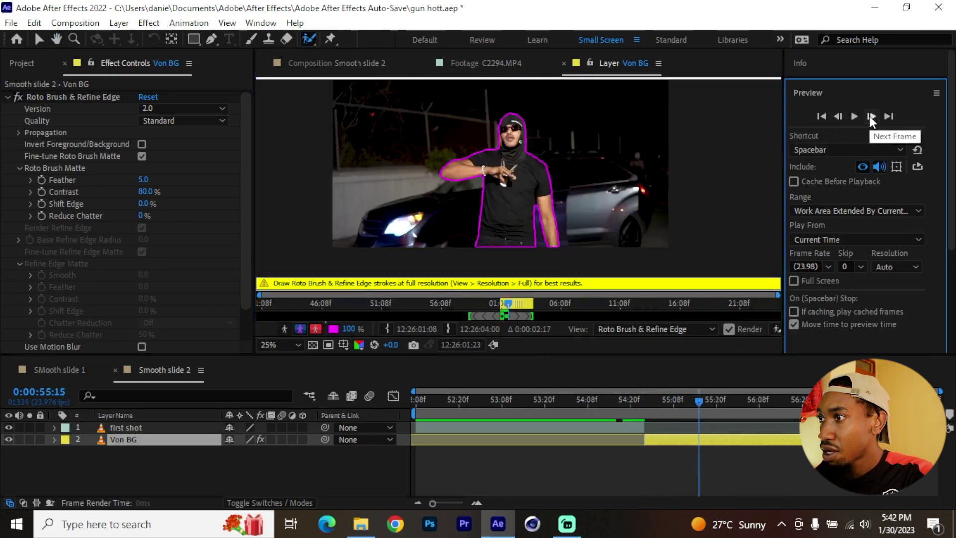
pyautogui.click(872, 117)
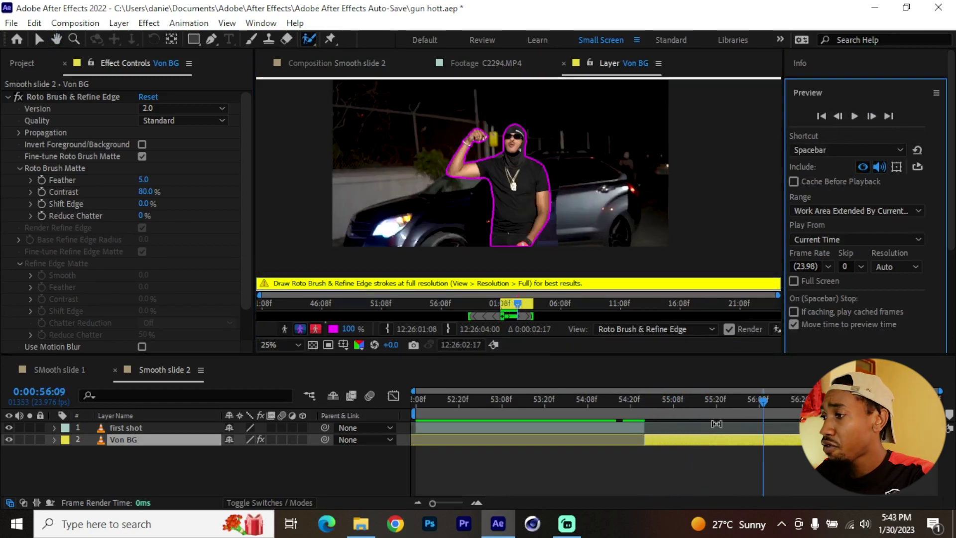
# Shorten the Roto Brush span to end at 12:26:02:17, freeze it, and check the cutout's last frames in the composition.
pyautogui.click(530, 317)
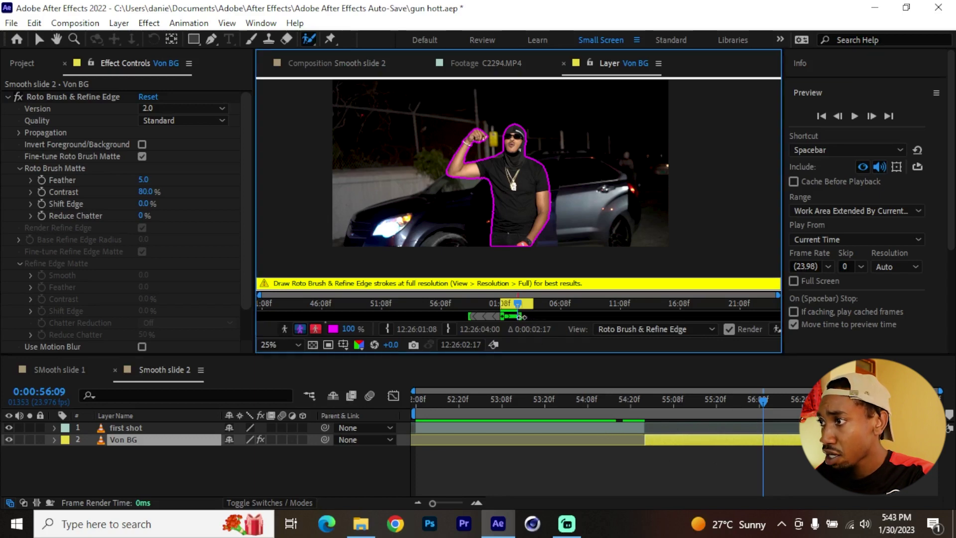
pyautogui.click(775, 329)
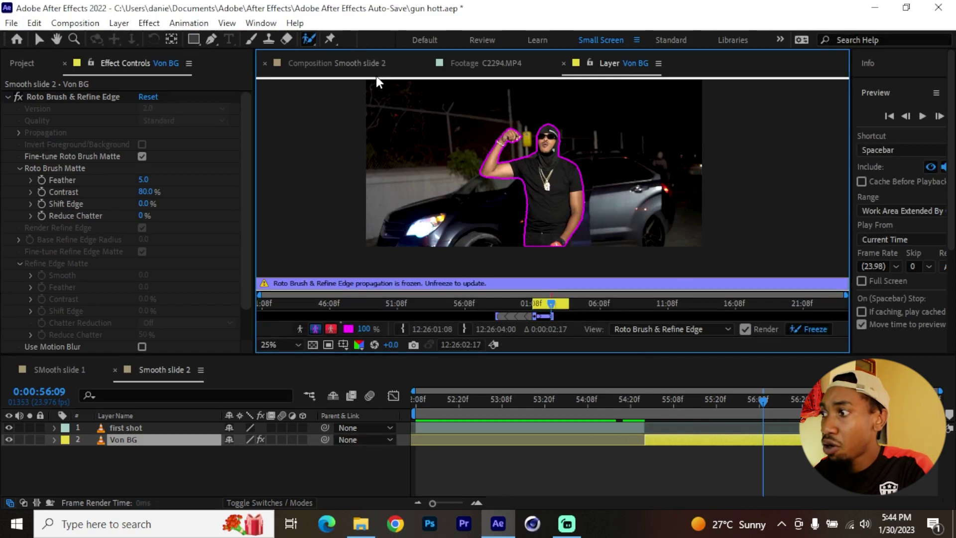
pyautogui.click(347, 64)
pyautogui.moveTo(768, 396); pyautogui.dragTo(766, 417)
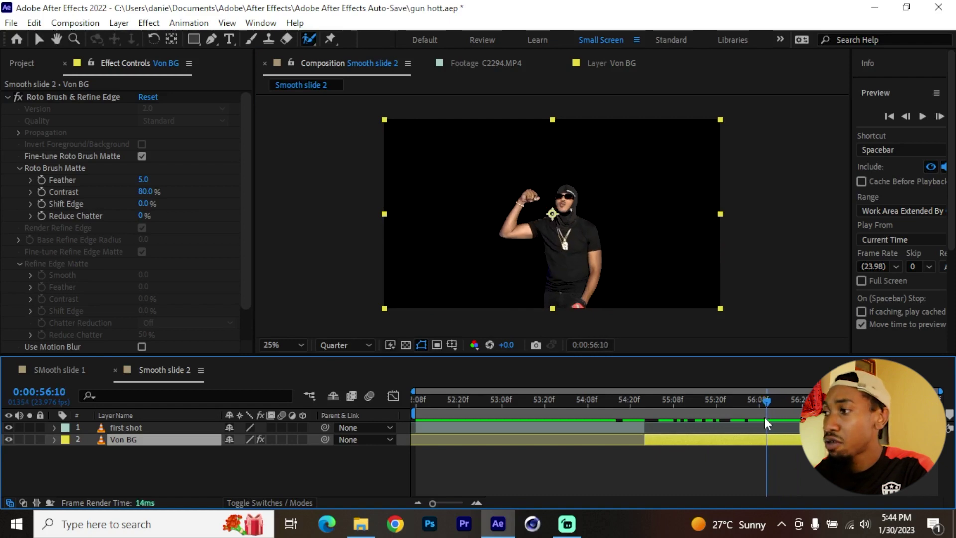
pyautogui.moveTo(763, 417); pyautogui.dragTo(760, 417)
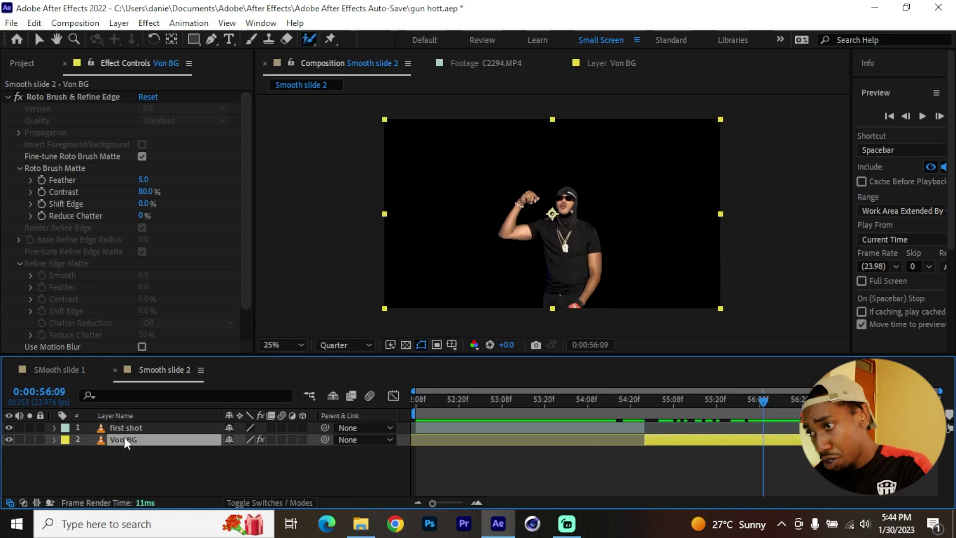
# Duplicate the Von BG layer and rename the copy Von Roto.
pyautogui.hotkey('ctrl', 'd')
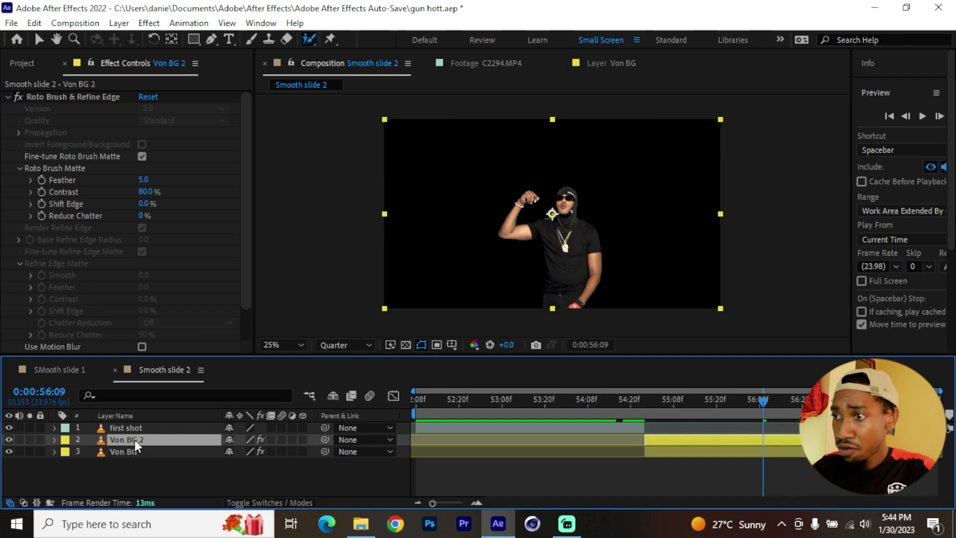
pyautogui.press('Return')
pyautogui.write('Von ')
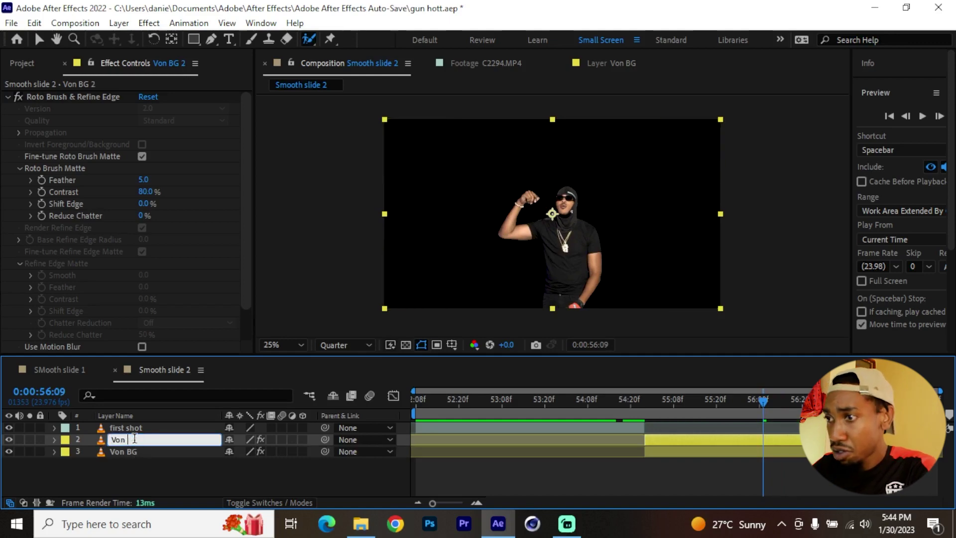
pyautogui.write('Roto')
pyautogui.press('Return')
# Remove the Roto Brush & Refine Edge effect from Von BG and place Von Roto above the first shot layer.
pyautogui.click(143, 449)
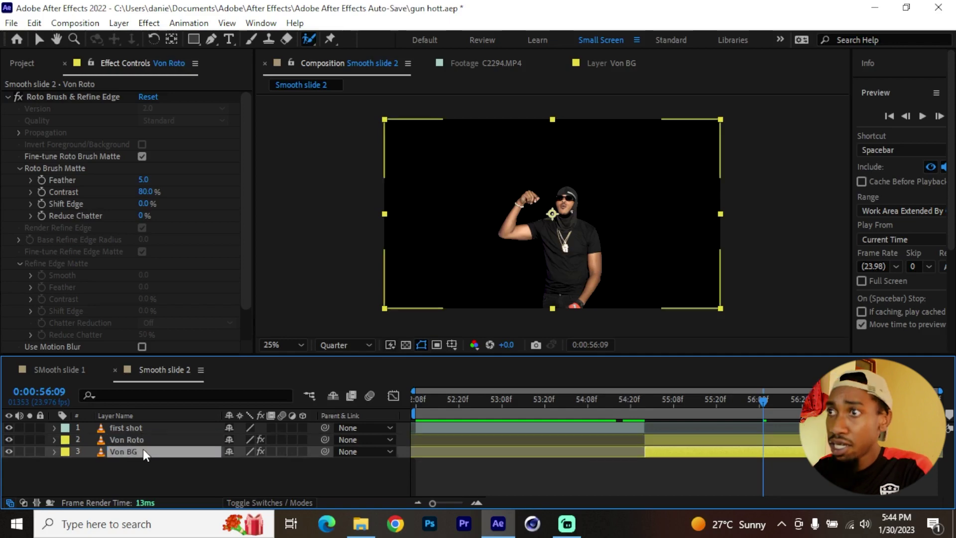
pyautogui.click(89, 101)
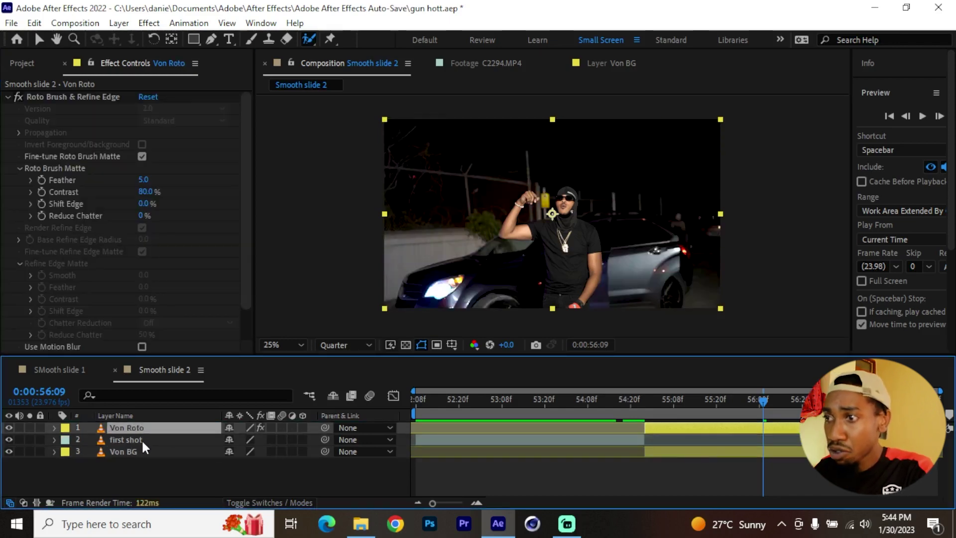
pyautogui.hotkey('ctrl', 'z')
pyautogui.moveTo(134, 440); pyautogui.dragTo(136, 426)
pyautogui.click(146, 449)
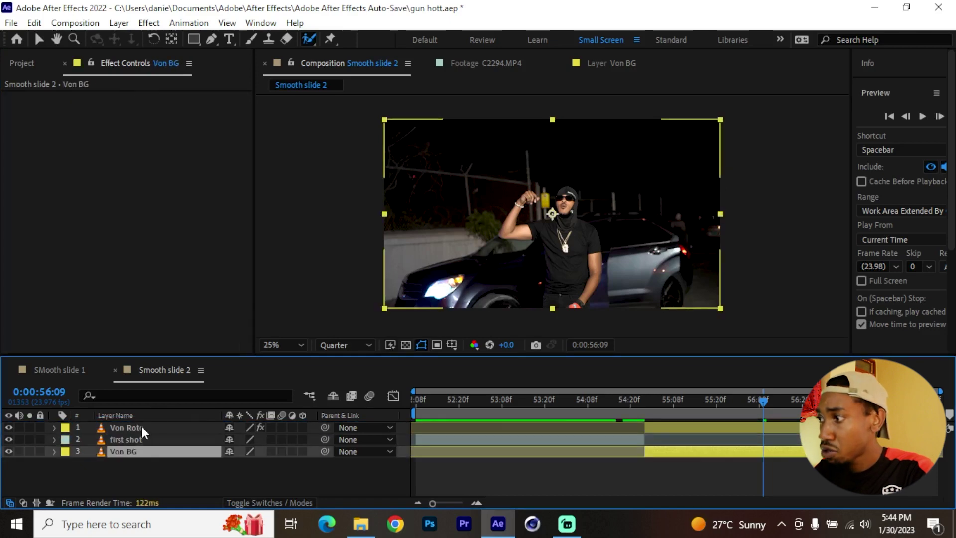
# Shift Von Roto and Von BG earlier together so they overlap the end of first shot, and go to 0:00:54:23.
pyautogui.keyDown('ctrl'); pyautogui.click(141, 426); pyautogui.keyUp('ctrl')
pyautogui.moveTo(731, 426); pyautogui.dragTo(653, 424)
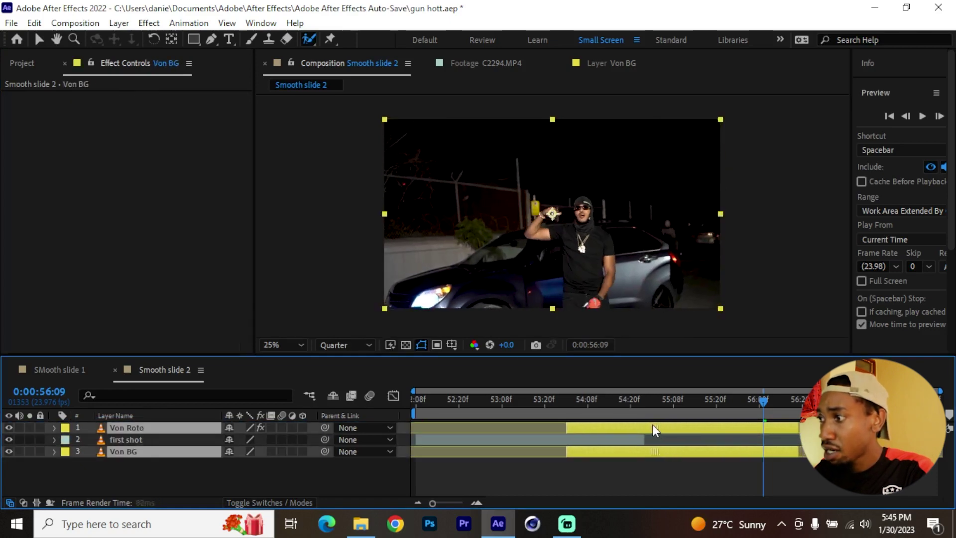
pyautogui.click(642, 399)
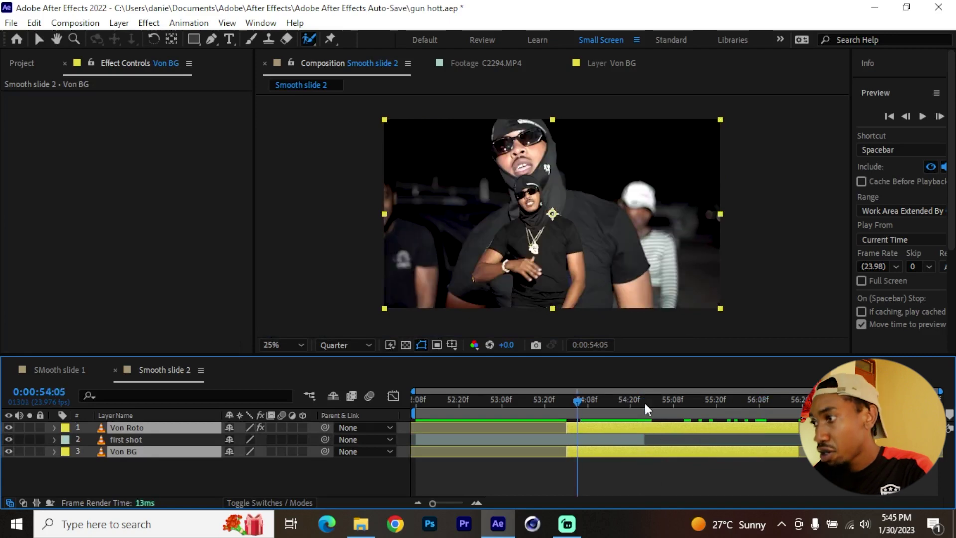
# Go to 0:00:54:03 and shift Von Roto and Von BG so both layers start there.
pyautogui.hotkey('ctrl', 'Left')
pyautogui.hotkey('ctrl', 'Left')
pyautogui.hotkey('ctrl', 'Left')
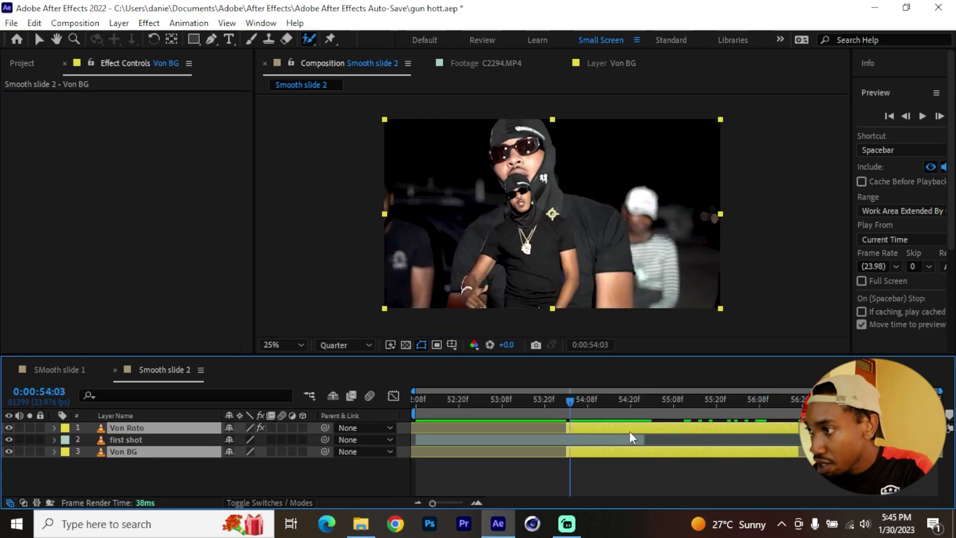
pyautogui.click(641, 467)
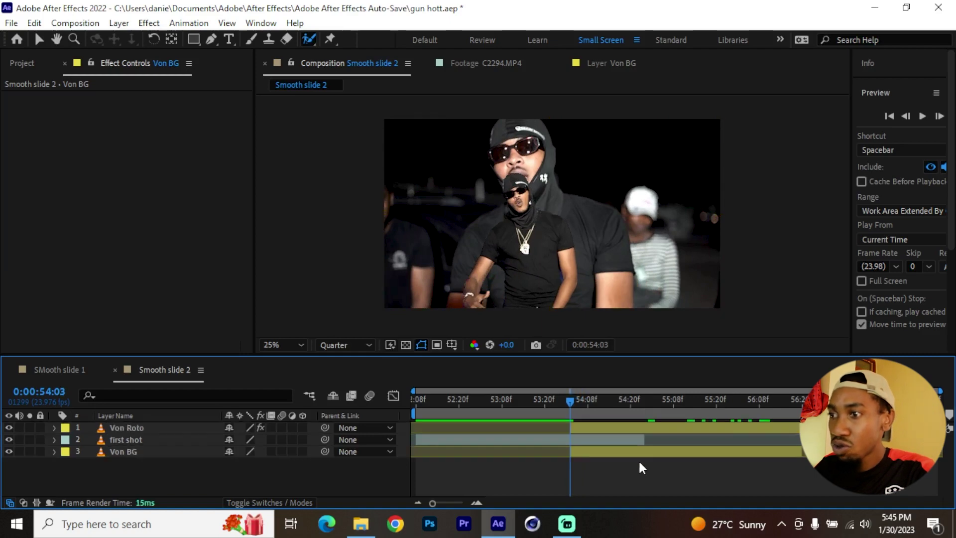
# Apply the Transform and Echo effects to Von Roto, after its Roto Brush & Refine Edge effect.
pyautogui.click(127, 427)
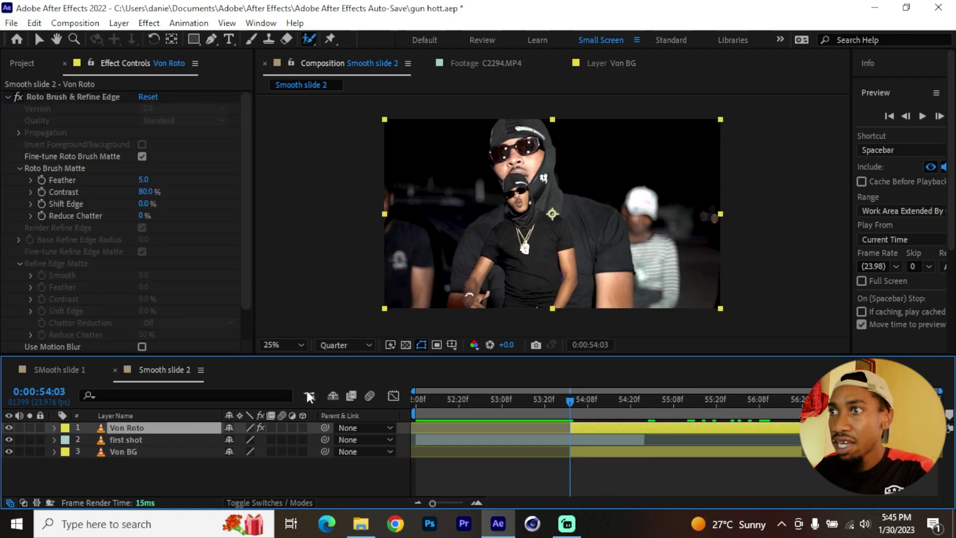
pyautogui.click(8, 98)
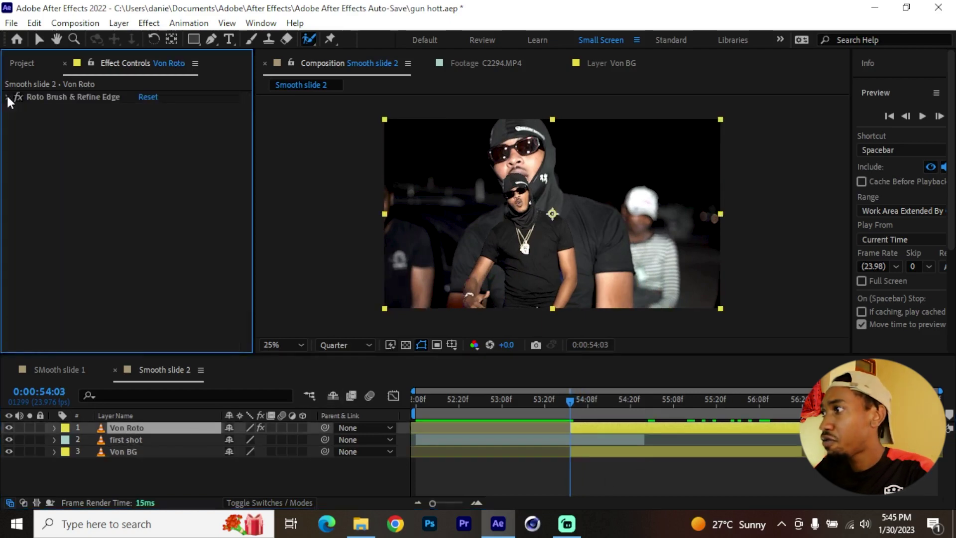
pyautogui.click(875, 93)
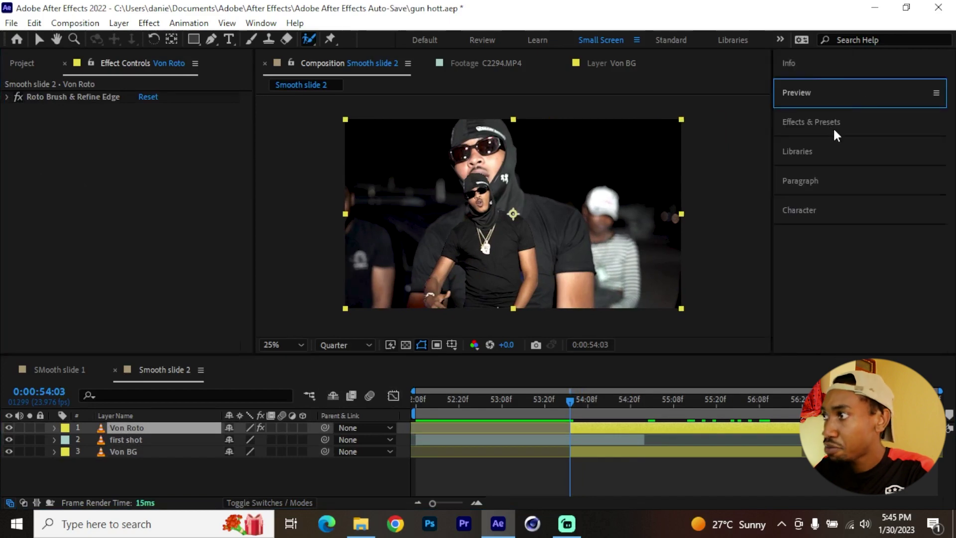
pyautogui.click(836, 125)
pyautogui.click(847, 144)
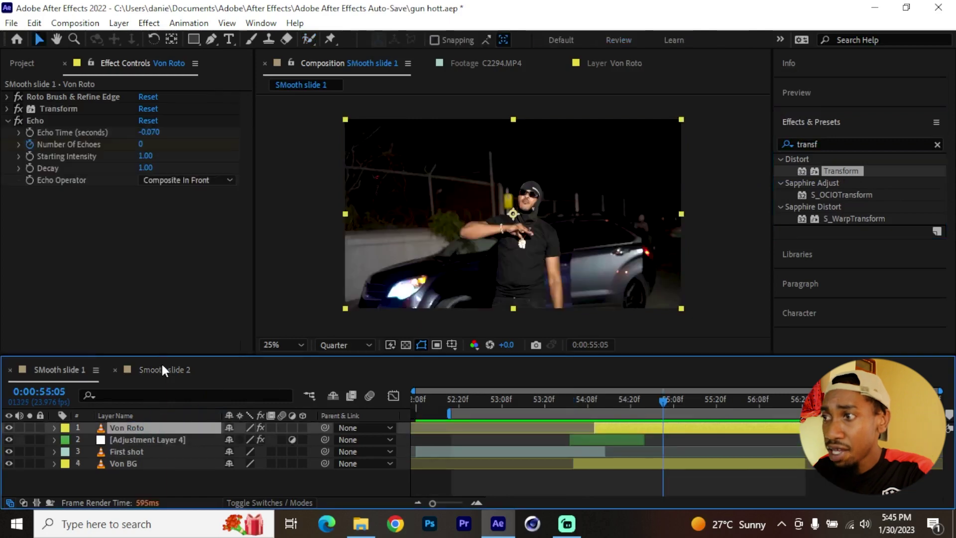
pyautogui.click(162, 371)
pyautogui.click(818, 143)
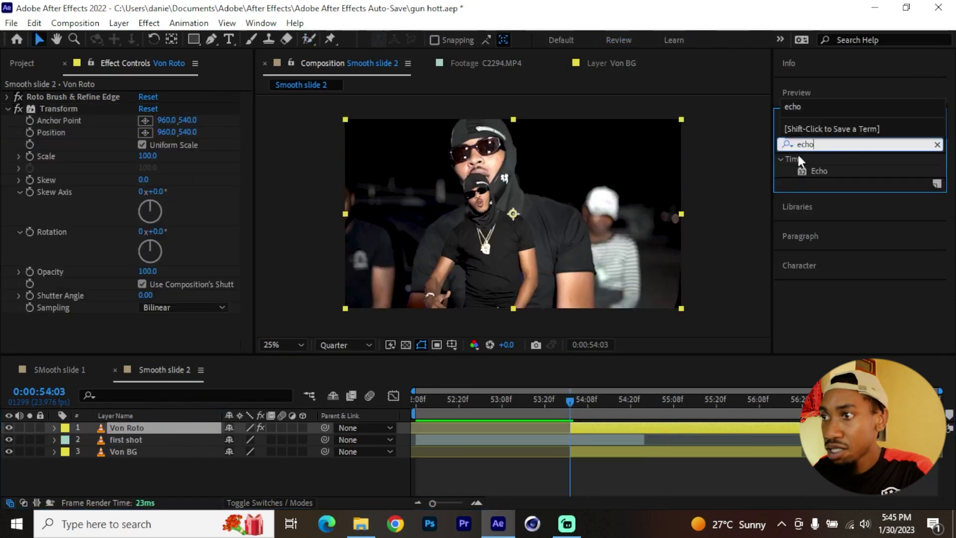
pyautogui.moveTo(819, 171); pyautogui.dragTo(190, 317)
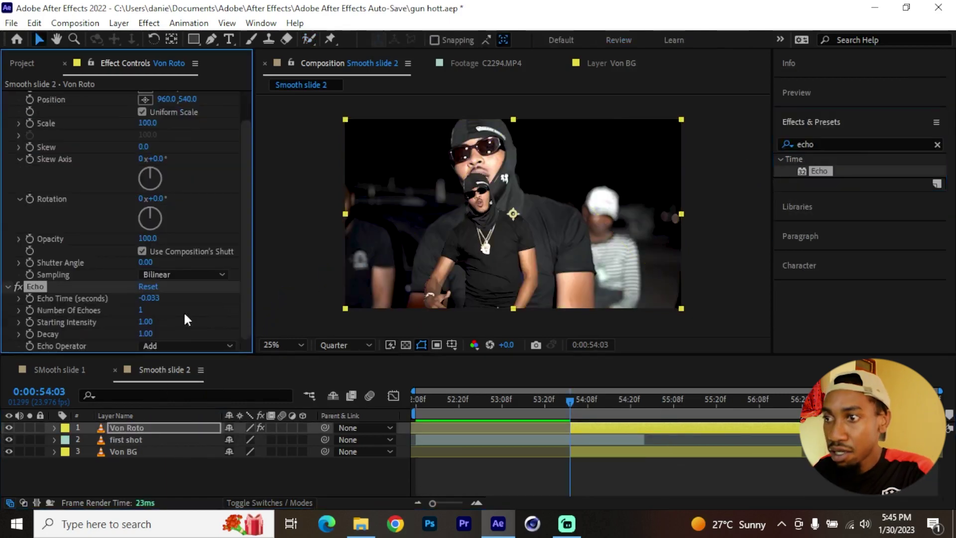
# Hide the first shot and Von BG layers and disable Von Roto's Echo effect.
pyautogui.click(8, 451)
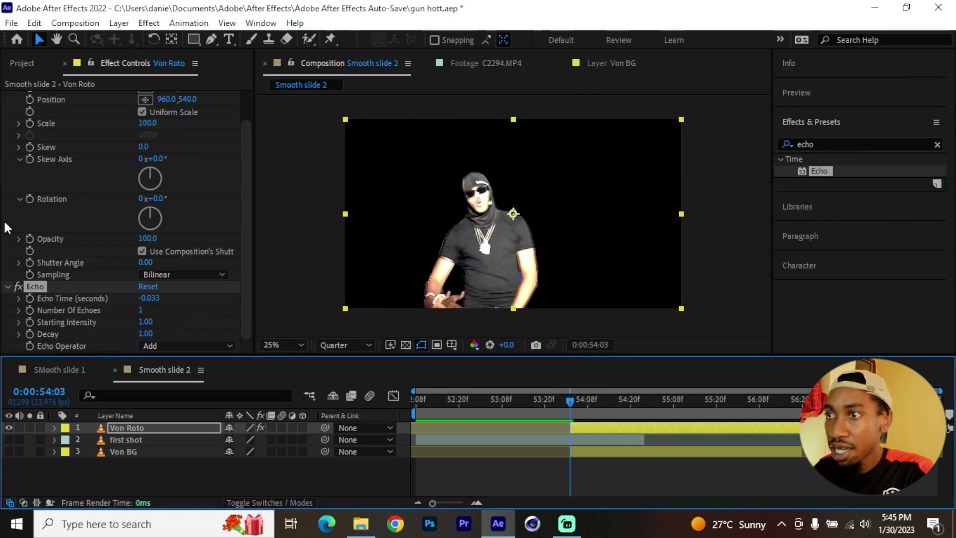
pyautogui.click(19, 287)
pyautogui.scroll(2, 39, 286)
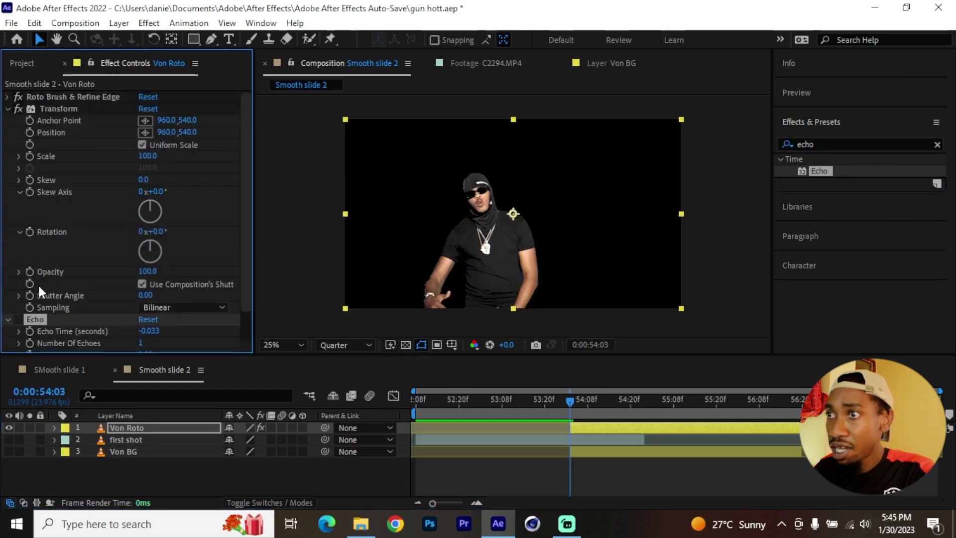
# Keyframe Von Roto's Transform Position from 960, 1441 at 0:00:54:03 to 960, 540 at 0:00:55:00.
pyautogui.click(29, 129)
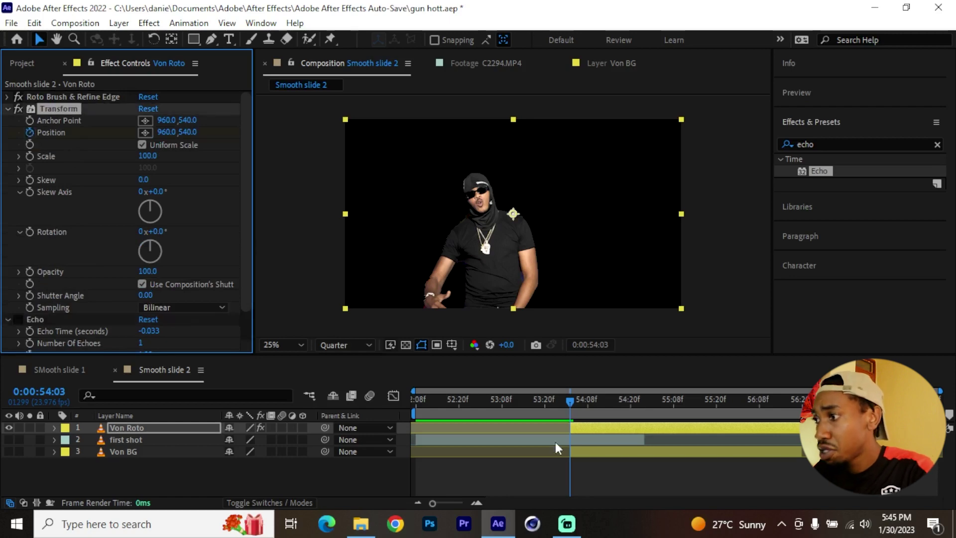
pyautogui.press('u')
pyautogui.moveTo(568, 451); pyautogui.dragTo(642, 456)
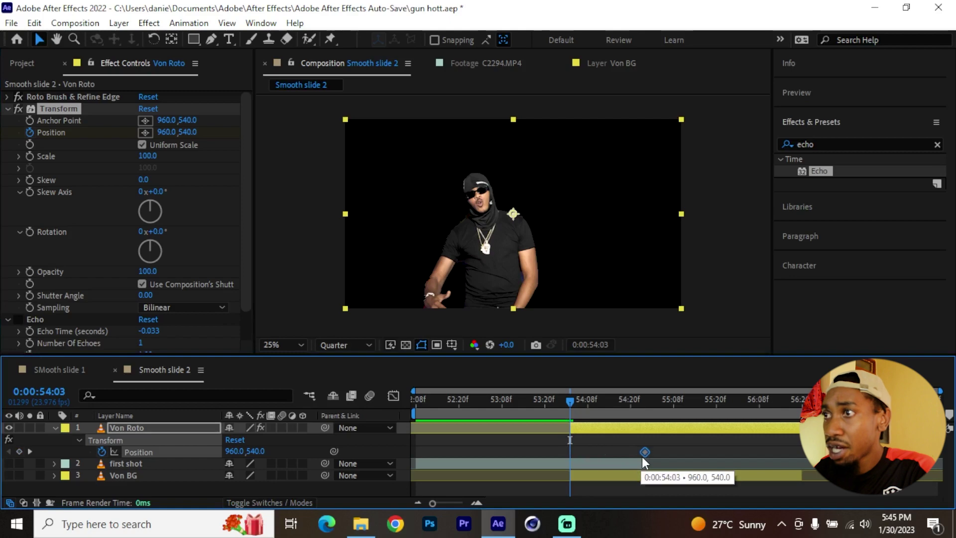
pyautogui.moveTo(188, 136); pyautogui.dragTo(416, 134)
pyautogui.moveTo(187, 132); pyautogui.dragTo(561, 133)
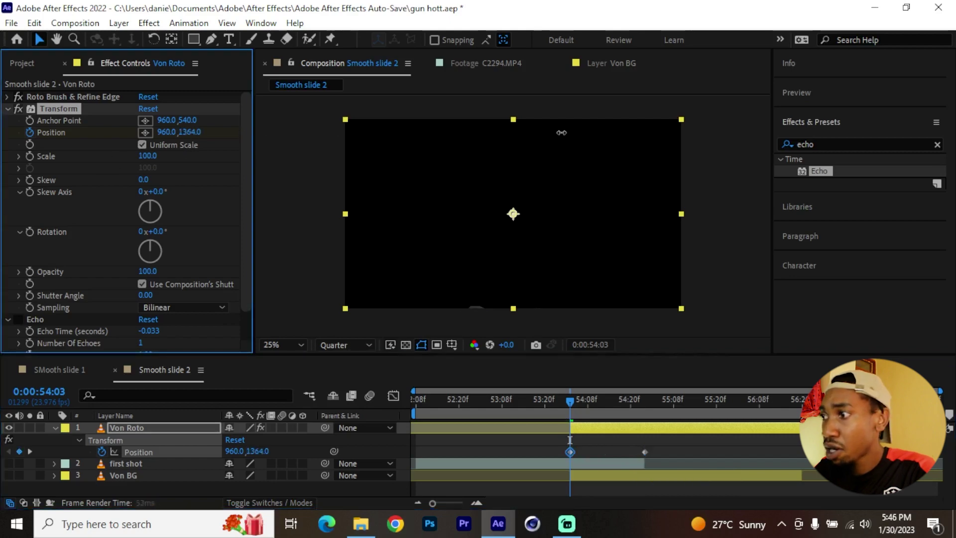
# Apply Easy Ease to both Transform Position keyframes of Von Roto.
pyautogui.moveTo(577, 398); pyautogui.dragTo(649, 414)
pyautogui.moveTo(679, 445); pyautogui.dragTo(550, 452)
pyautogui.rightClick(572, 454)
pyautogui.moveTo(629, 441)
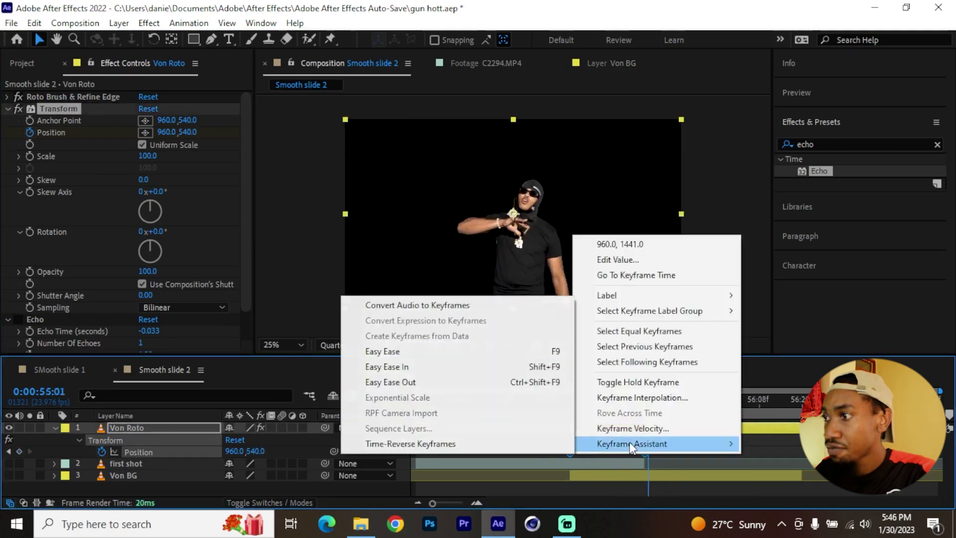
pyautogui.click(414, 351)
pyautogui.click(710, 447)
# Keyframe Von Roto's Transform Scale from 238 to 100, aligned with the two Position keyframes.
pyautogui.click(673, 428)
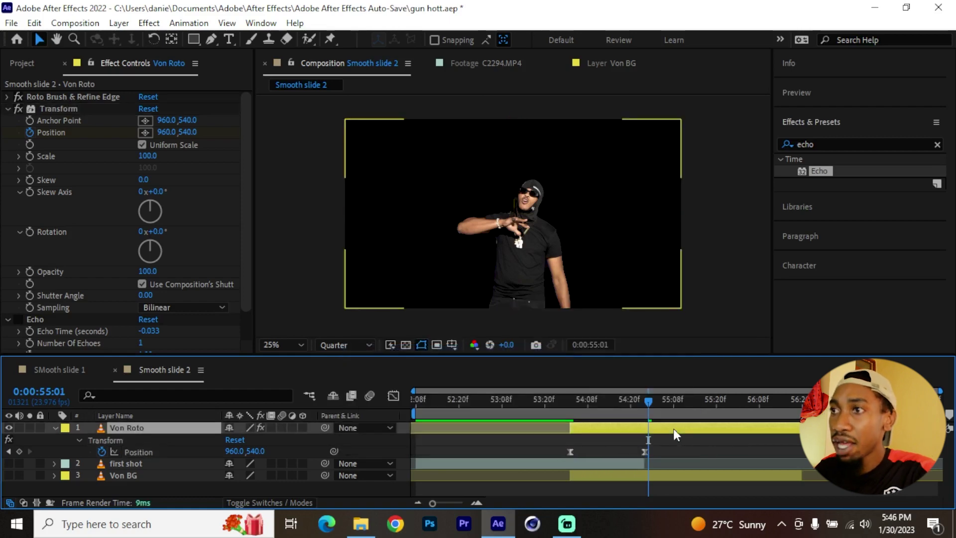
pyautogui.click(29, 155)
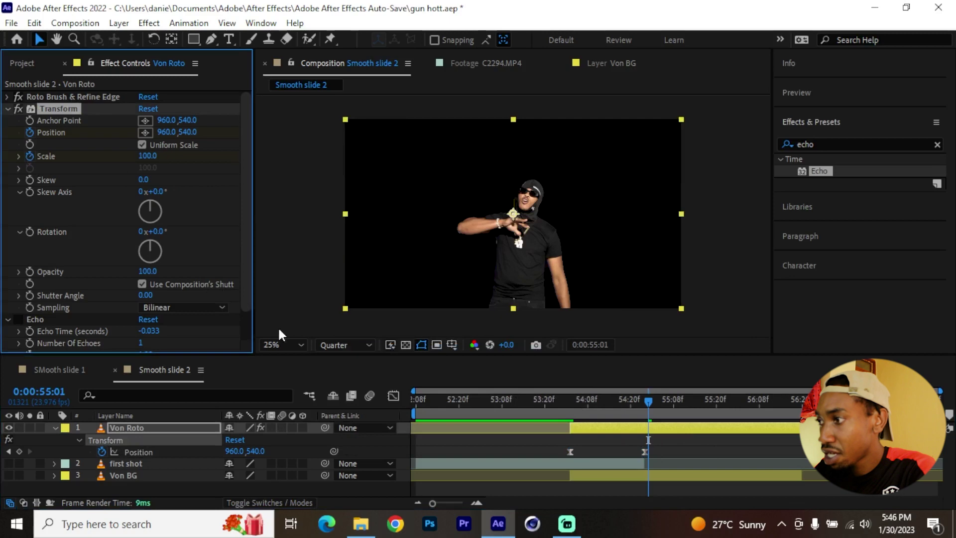
pyautogui.press('u')
pyautogui.press('u')
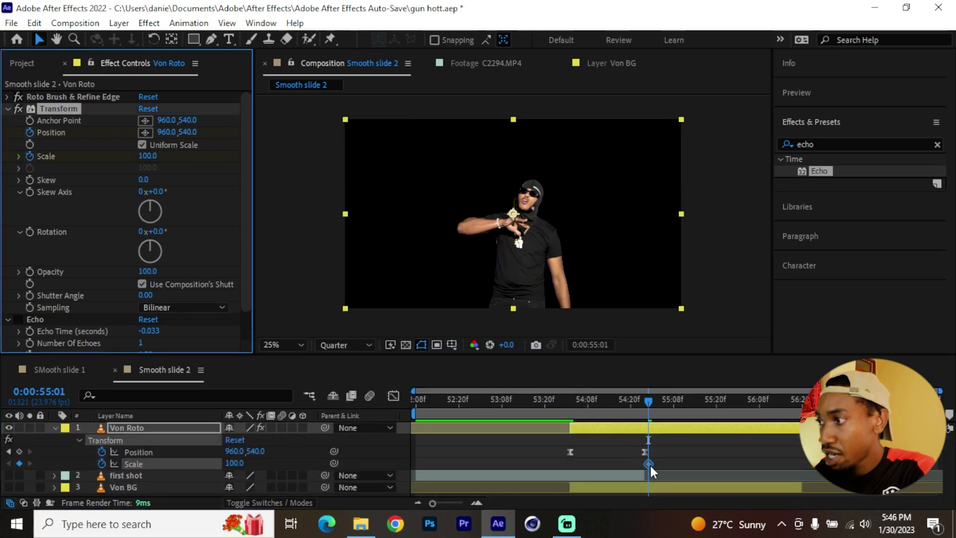
pyautogui.moveTo(650, 464); pyautogui.dragTo(647, 464)
pyautogui.moveTo(643, 402); pyautogui.dragTo(614, 407)
pyautogui.moveTo(153, 162); pyautogui.dragTo(255, 165)
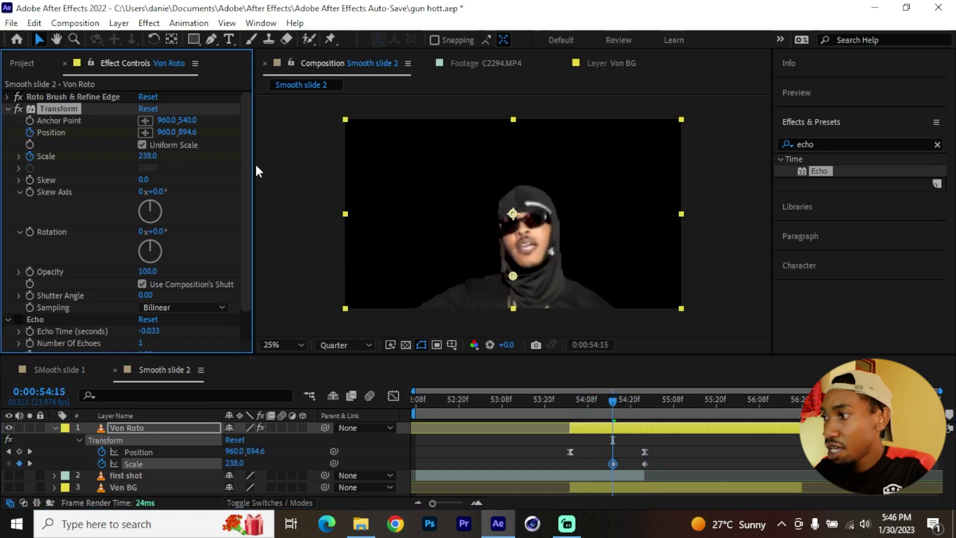
pyautogui.moveTo(611, 464); pyautogui.dragTo(570, 465)
# Apply Easy Ease to both Transform Scale keyframes of Von Roto.
pyautogui.moveTo(680, 462); pyautogui.dragTo(554, 467)
pyautogui.rightClick(568, 464)
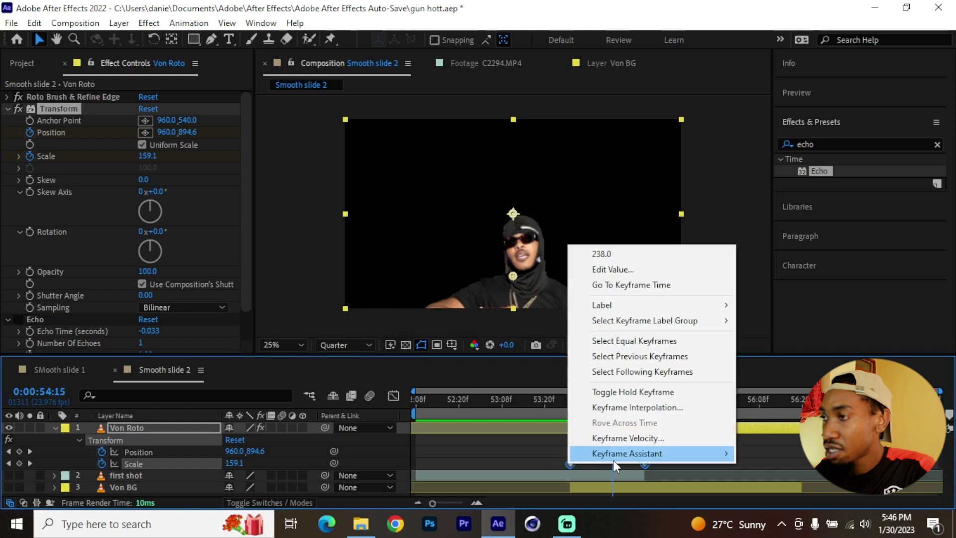
pyautogui.moveTo(613, 453)
pyautogui.click(418, 362)
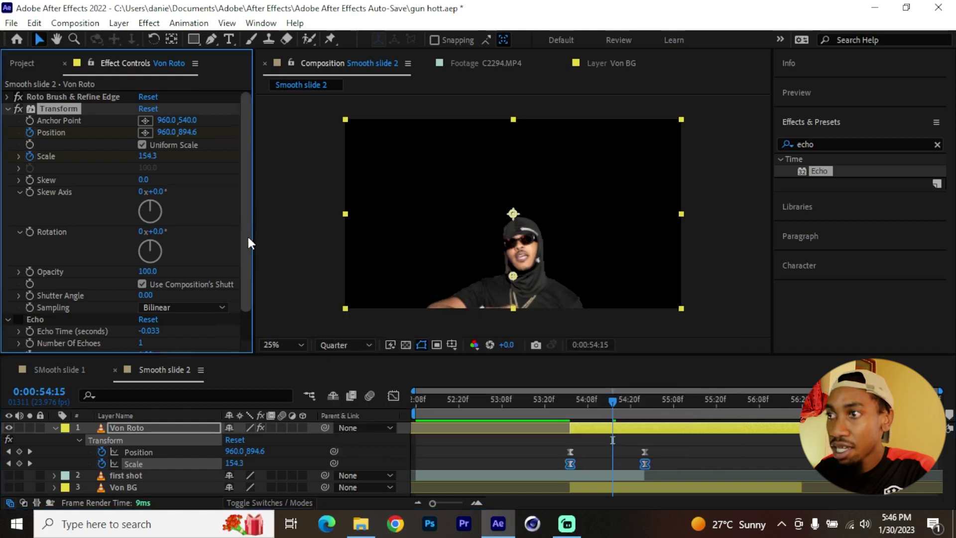
# Turn off the Transform effect's use of the composition's shutter angle and set its Shutter Angle to 180.
pyautogui.scroll(-2, 247, 235)
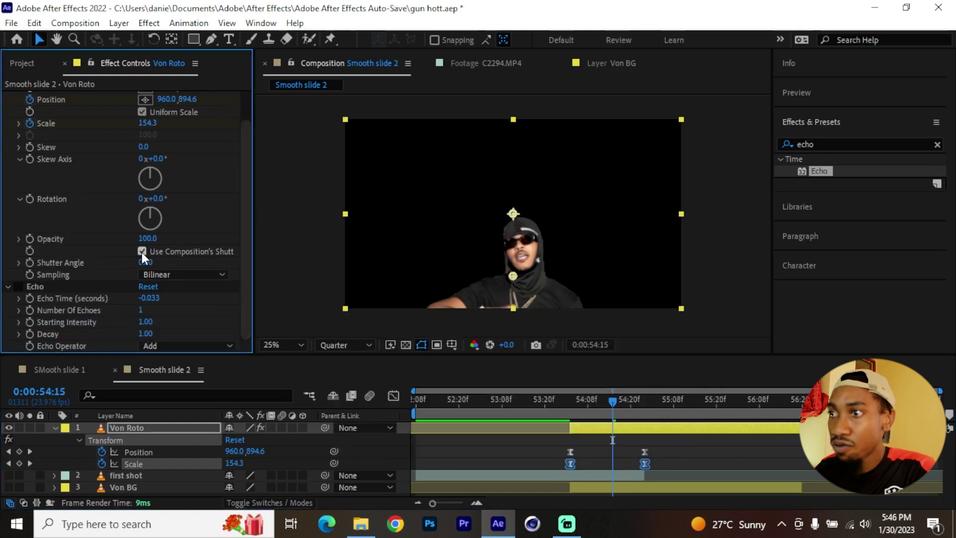
pyautogui.click(145, 256)
pyautogui.write('100')
pyautogui.press('Return')
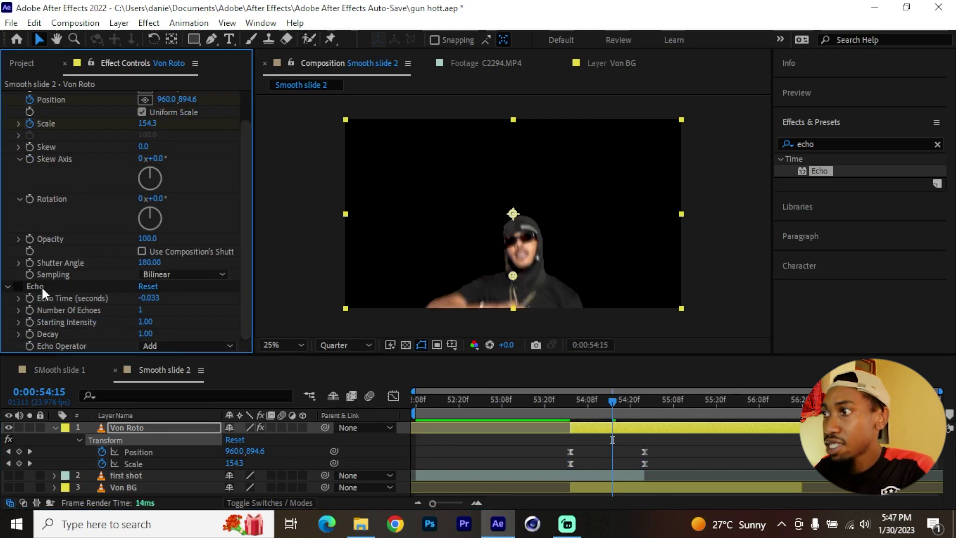
# Enable Von Roto's Echo effect, with Echo Time -0.07 seconds and Echo Operator Composite In Front.
pyautogui.click(19, 287)
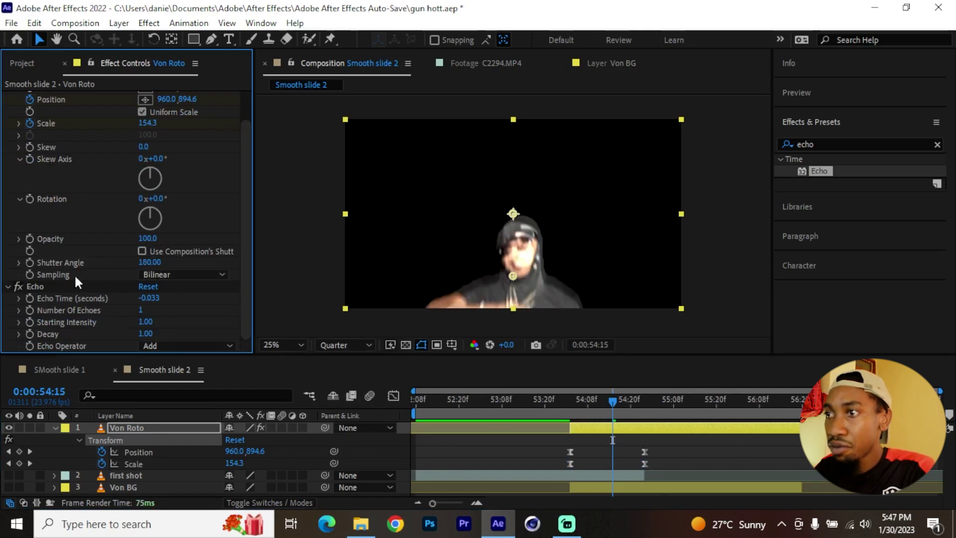
pyautogui.click(117, 298)
pyautogui.click(150, 298)
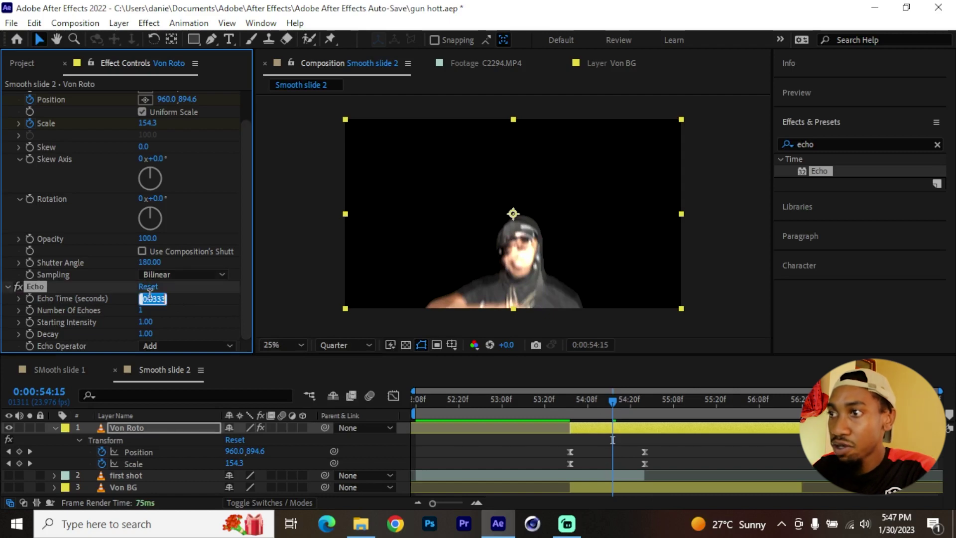
pyautogui.write('7')
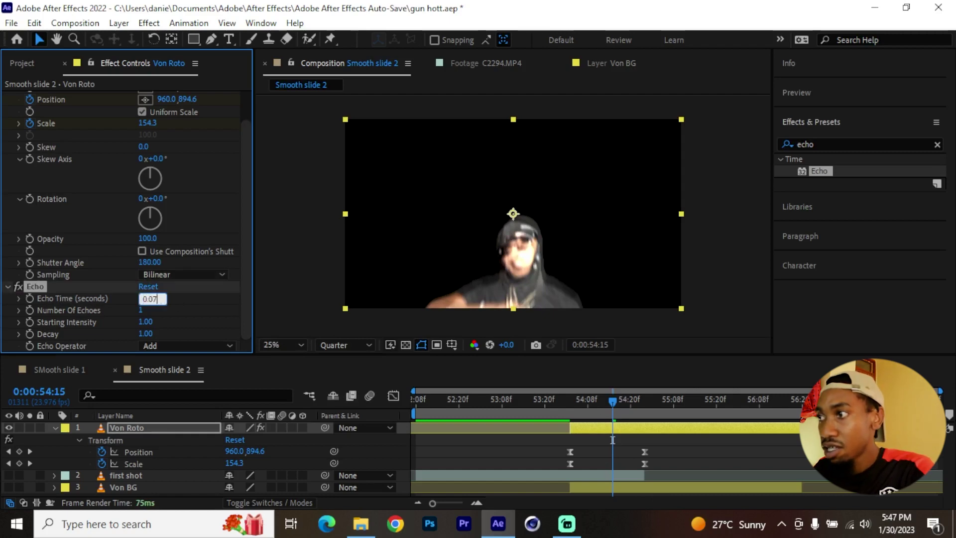
pyautogui.press('Return')
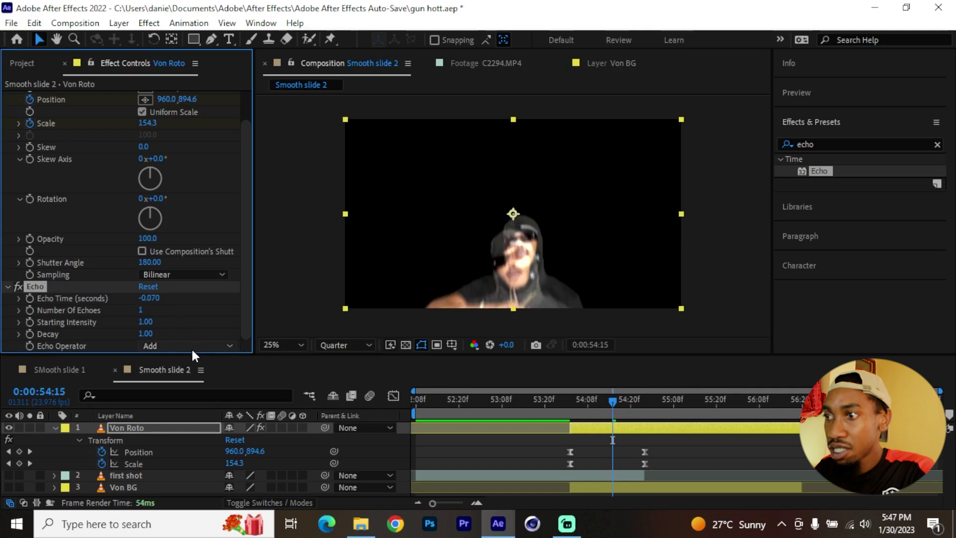
pyautogui.click(191, 346)
pyautogui.click(228, 434)
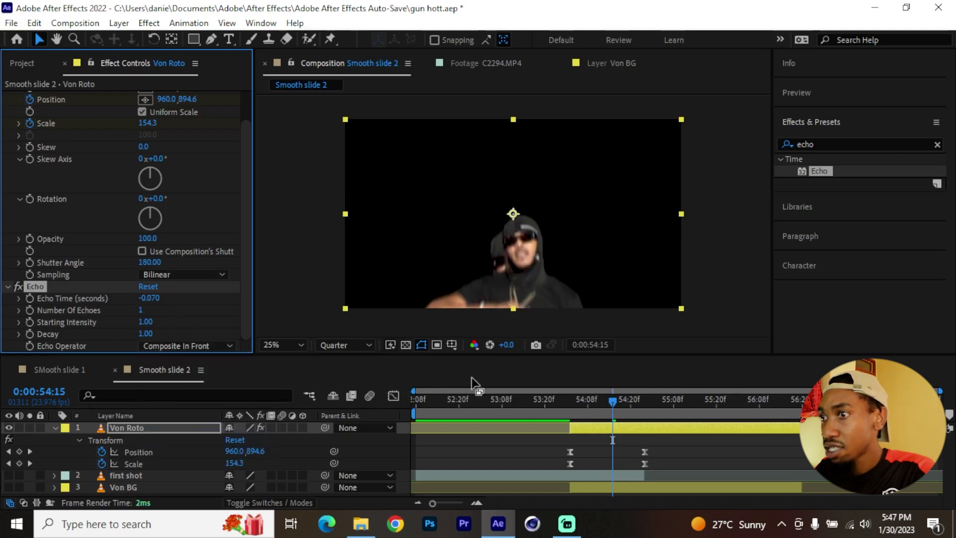
# Trim the start of Von Roto to 0:00:54:04 and preview the slide from 0:00:53:19.
pyautogui.click(547, 399)
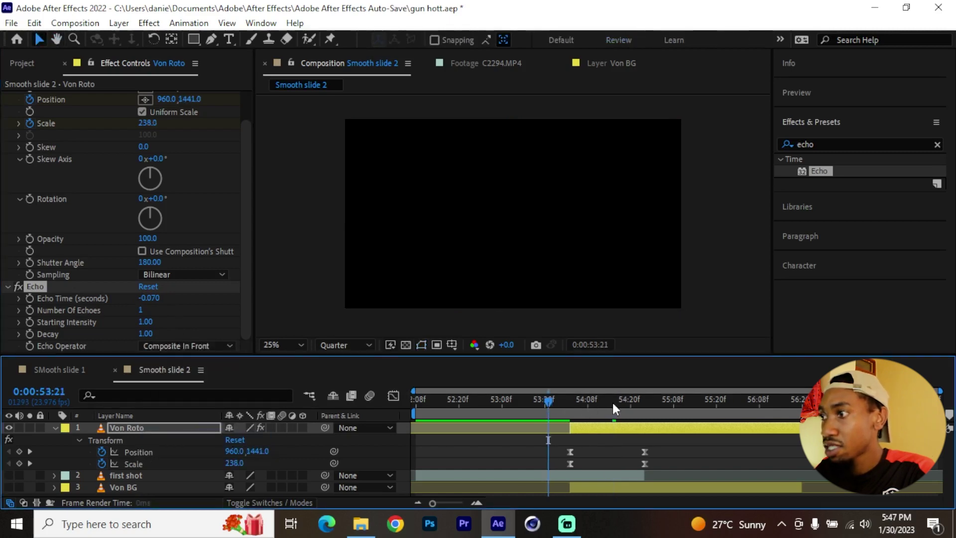
pyautogui.click(568, 399)
pyautogui.moveTo(569, 401)
pyautogui.mouseDown()
pyautogui.moveTo(599, 405)
pyautogui.moveTo(565, 409)
pyautogui.moveTo(572, 411)
pyautogui.mouseUp()
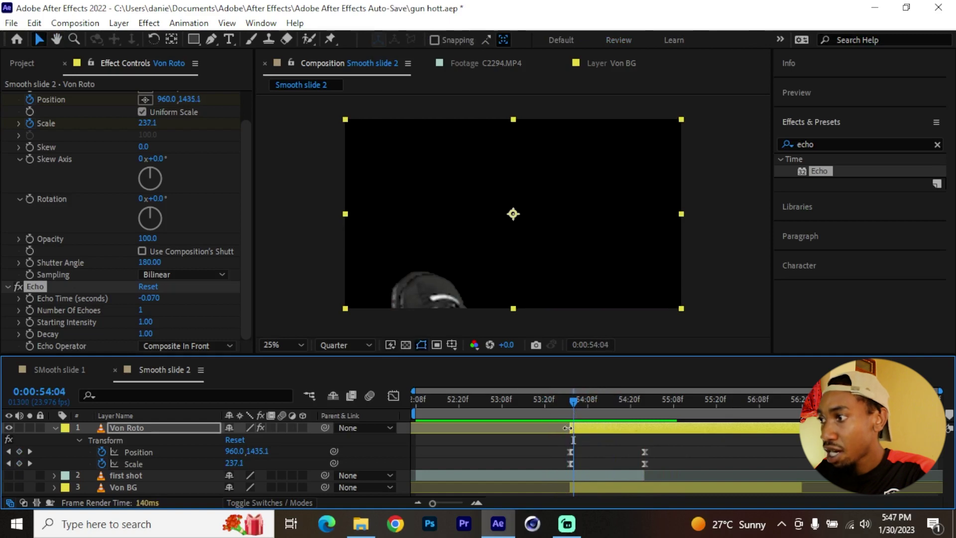
pyautogui.click(568, 427)
pyautogui.moveTo(572, 409); pyautogui.dragTo(541, 413)
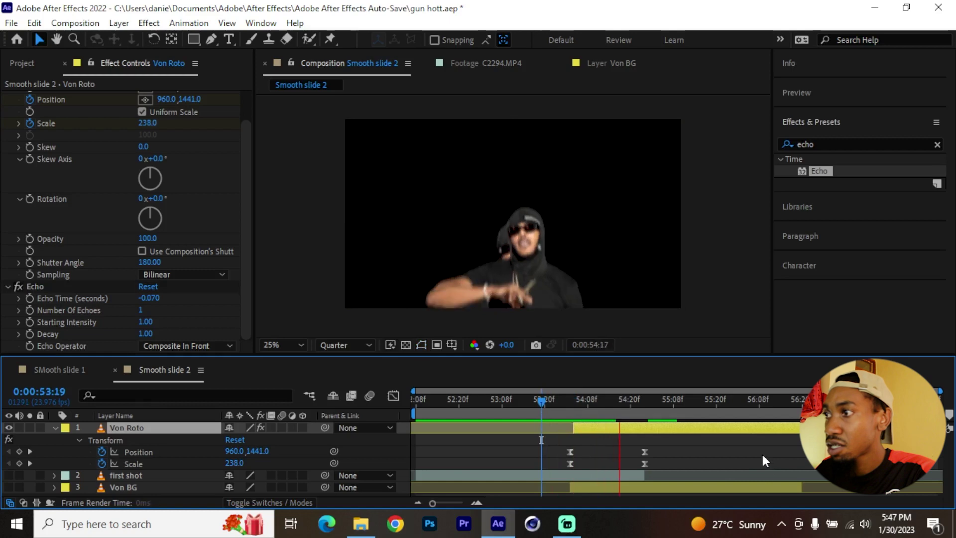
# Set the Echo's Number Of Echoes to 4, preview the slide from 0:00:54:01 and go to 0:00:55:00.
pyautogui.click(622, 405)
pyautogui.moveTo(626, 408); pyautogui.dragTo(633, 404)
pyautogui.click(141, 310)
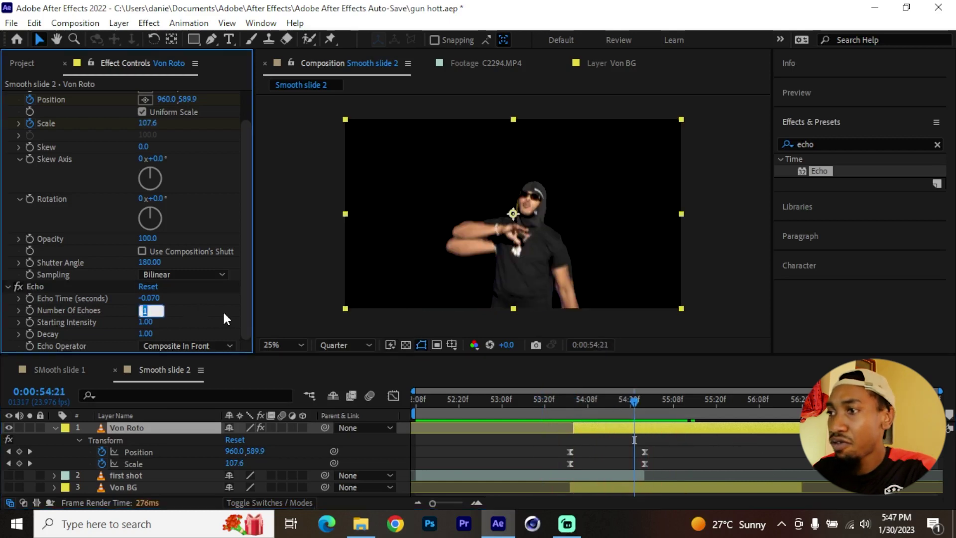
pyautogui.write('4')
pyautogui.press('Return')
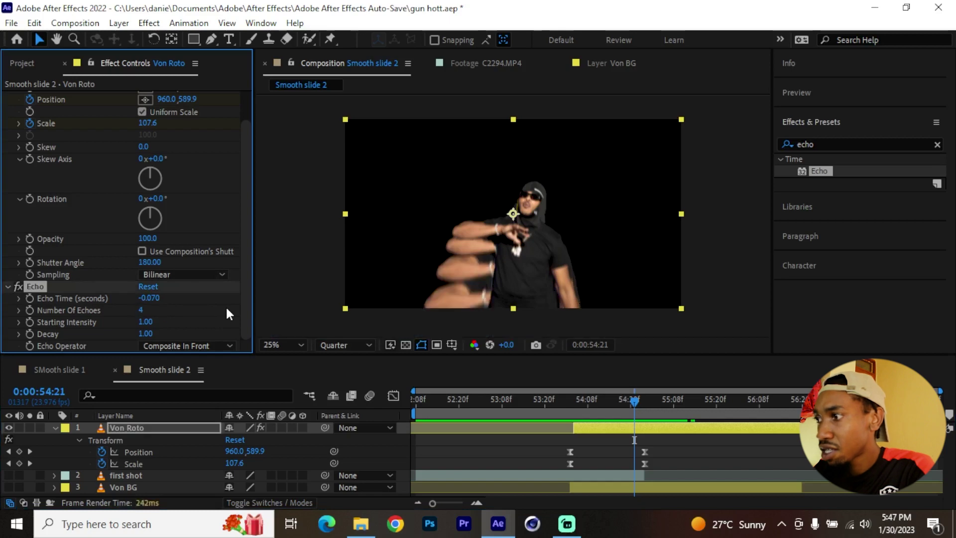
pyautogui.click(565, 405)
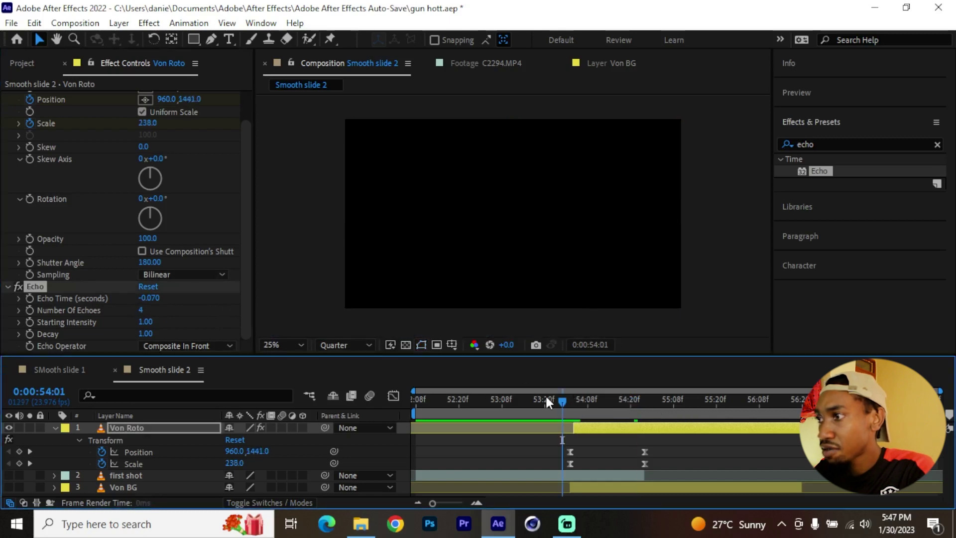
pyautogui.press('space')
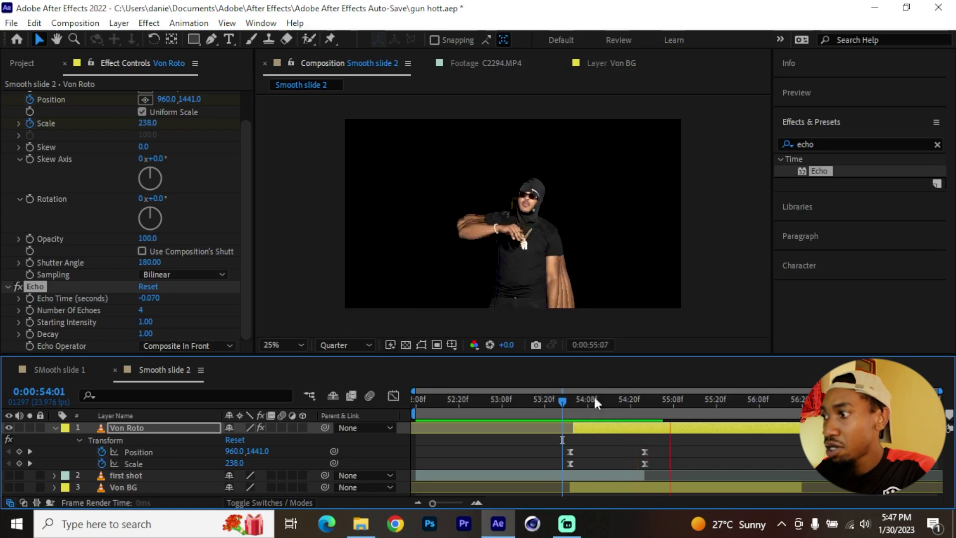
pyautogui.click(644, 401)
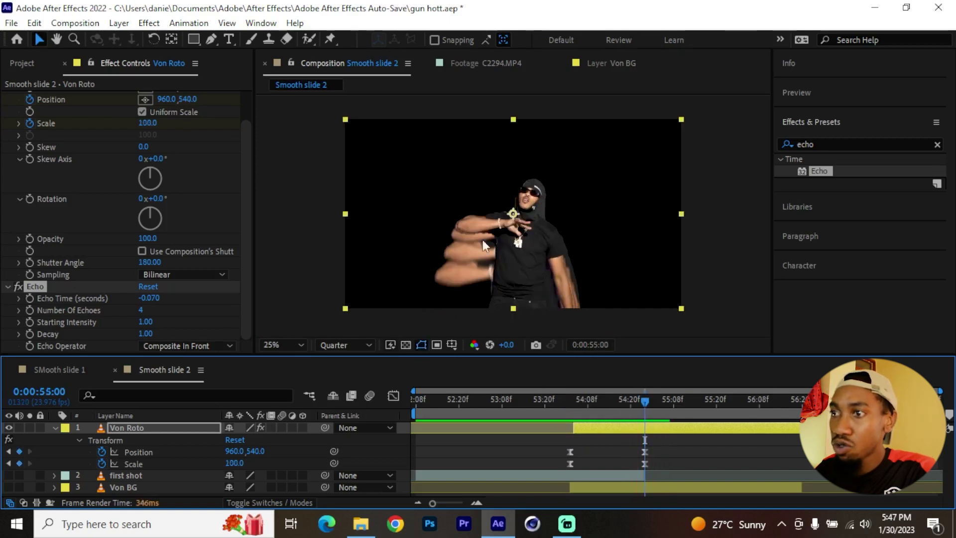
# Keyframe the Echo's Number Of Echoes at 4 on Von Roto and move that keyframe slightly before 0:00:55:00.
pyautogui.click(30, 310)
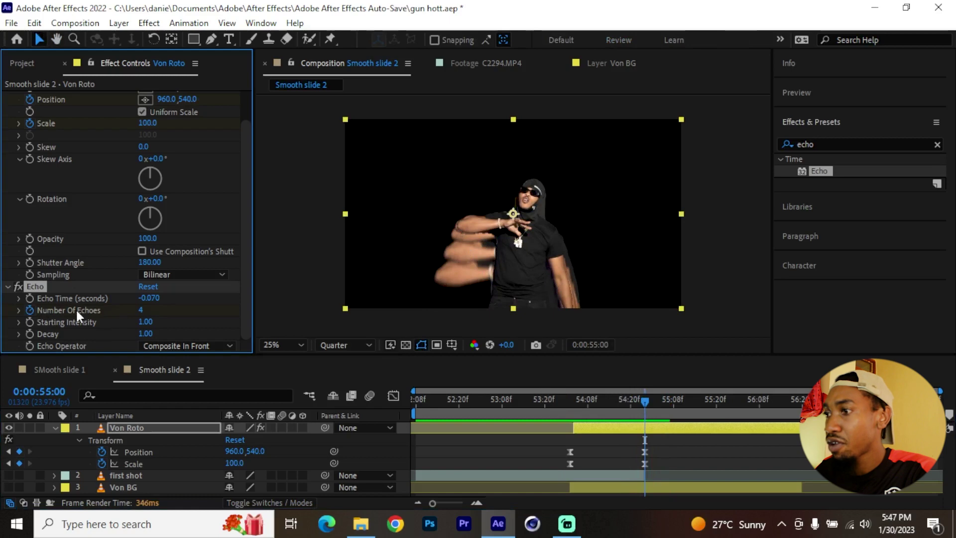
pyautogui.click(606, 431)
pyautogui.press('u')
pyautogui.press('u')
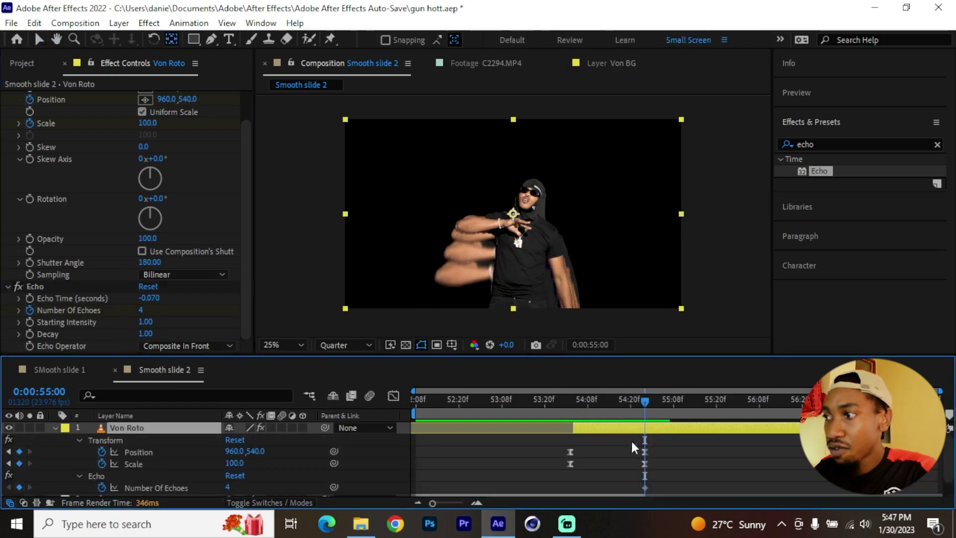
pyautogui.scroll(-2, 673, 477)
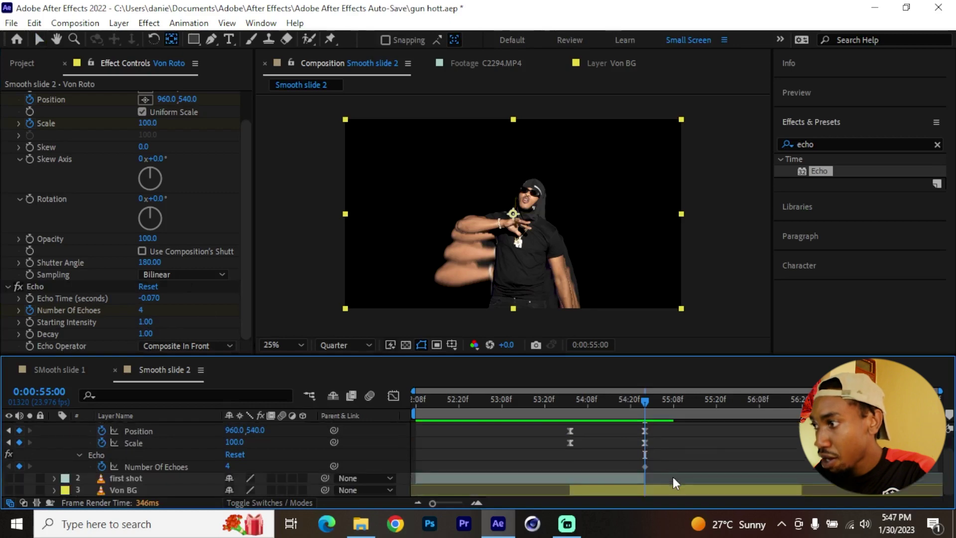
pyautogui.moveTo(645, 466); pyautogui.dragTo(635, 466)
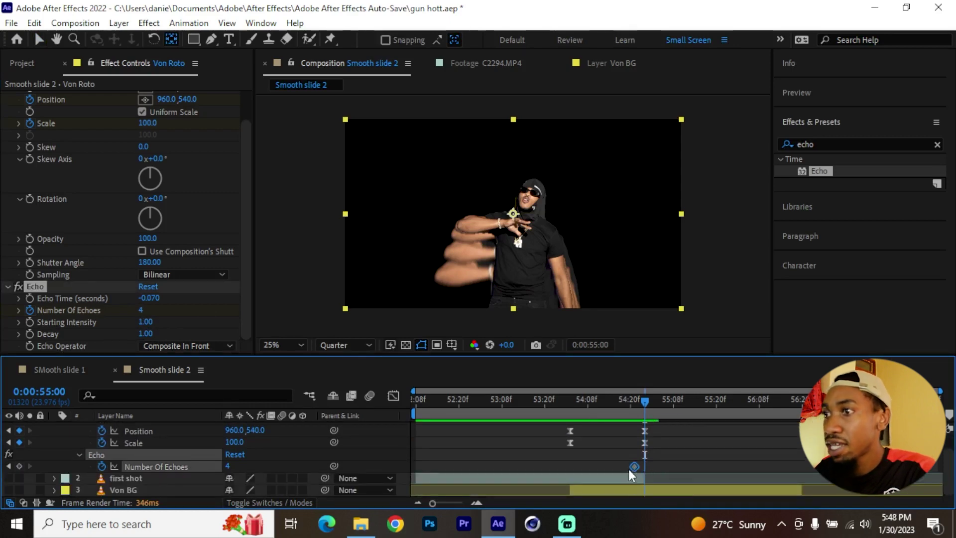
# Set the Number Of Echoes to 0 at 0:00:55:00 and preview the slide.
pyautogui.click(142, 309)
pyautogui.write('0')
pyautogui.press('Return')
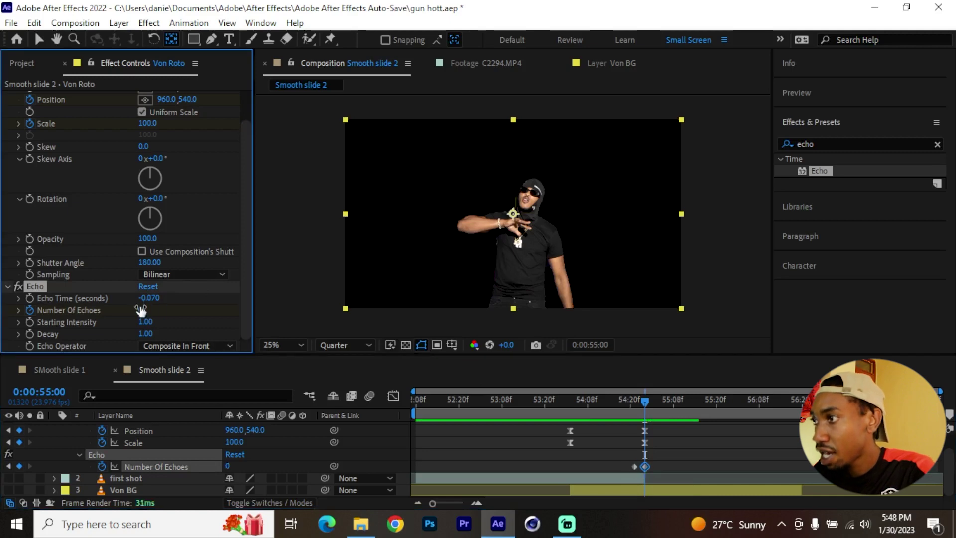
pyautogui.click(566, 405)
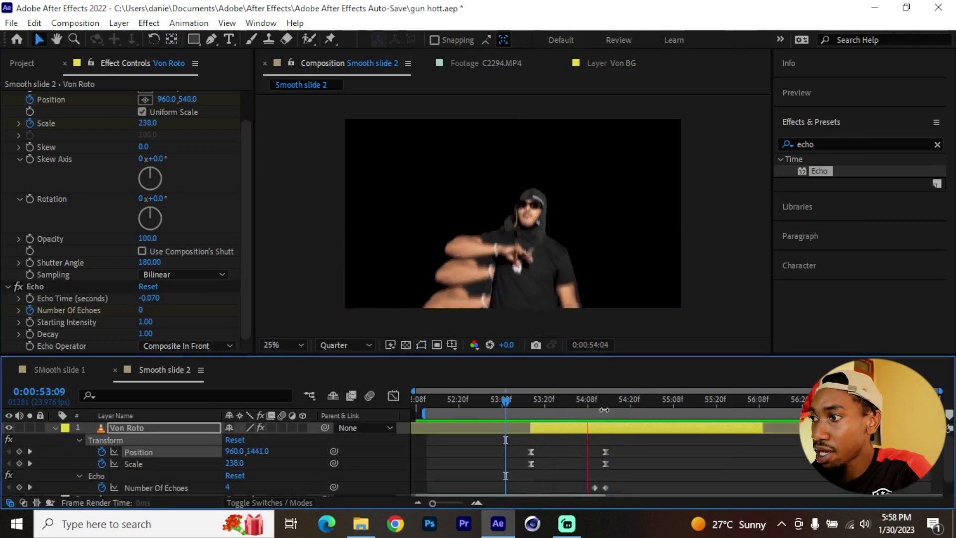
pyautogui.moveTo(515, 402); pyautogui.dragTo(526, 406)
pyautogui.click(526, 404)
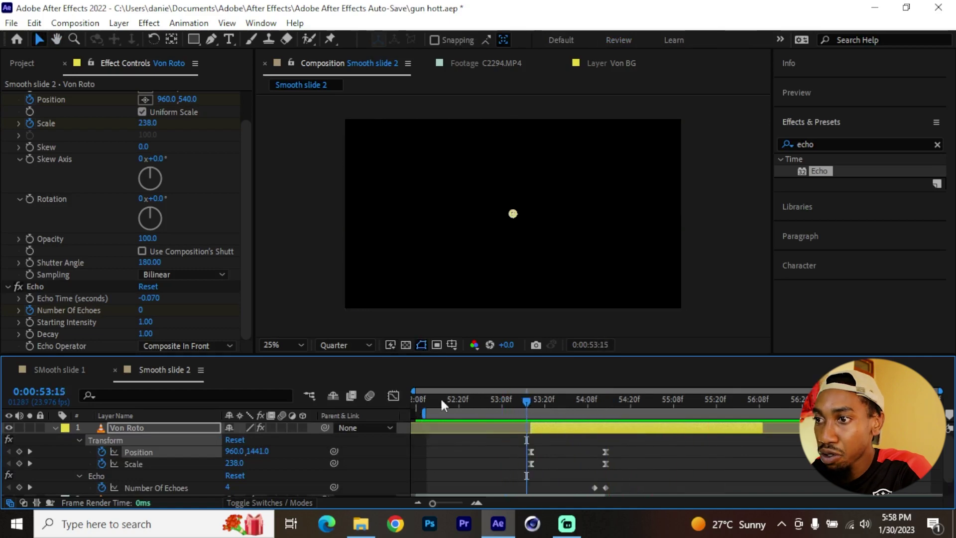
# Collapse and hide the Von Roto layer, and show the first shot and Von BG layers.
pyautogui.click(55, 428)
pyautogui.click(8, 429)
pyautogui.click(9, 440)
pyautogui.click(9, 452)
# Create an adjustment layer and place it above first shot, directly below Von Roto.
pyautogui.click(548, 440)
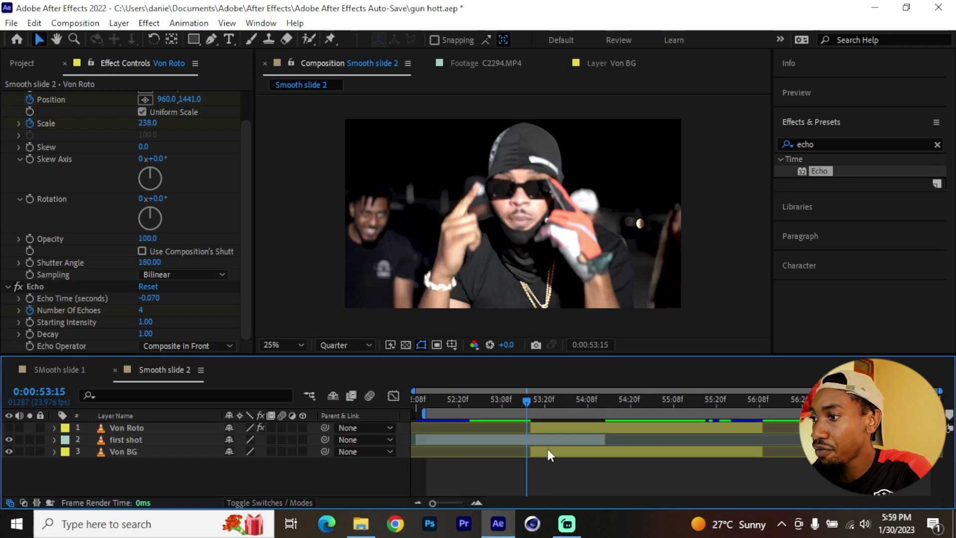
pyautogui.click(550, 451)
pyautogui.rightClick(212, 473)
pyautogui.moveTo(335, 300)
pyautogui.click(443, 414)
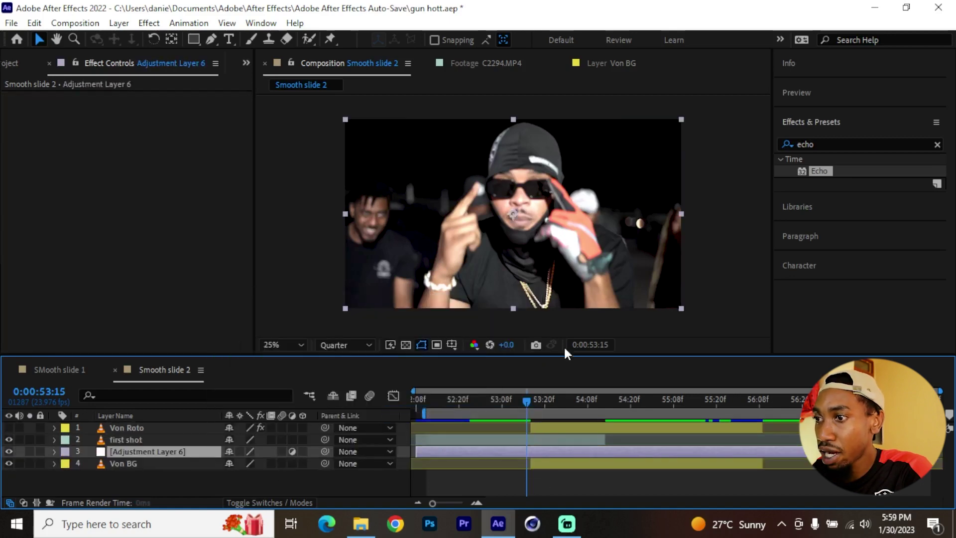
pyautogui.moveTo(144, 452); pyautogui.dragTo(143, 438)
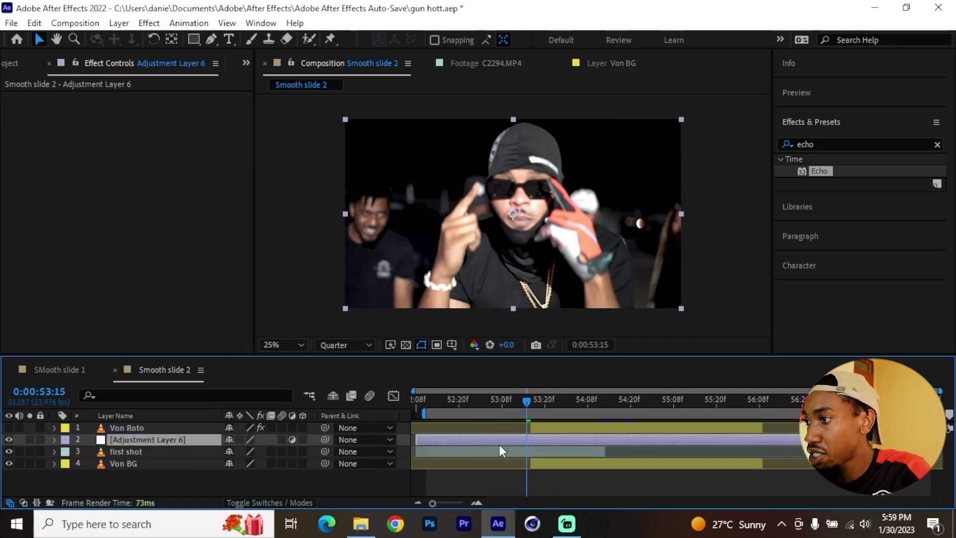
# Split the adjustment layer at 0:00:53:16 and delete the earlier part.
pyautogui.click(530, 405)
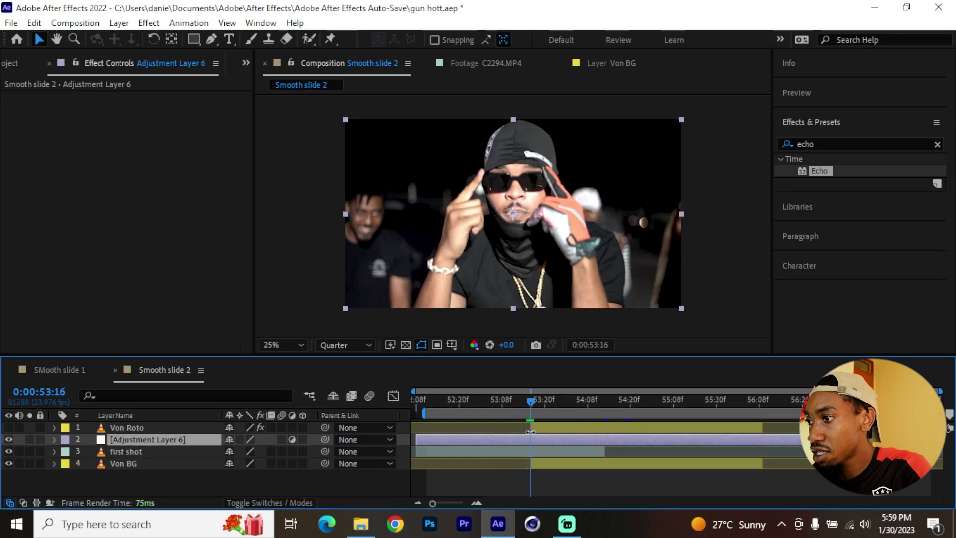
pyautogui.hotkey('ctrl', 'shift', 'd')
pyautogui.click(512, 450)
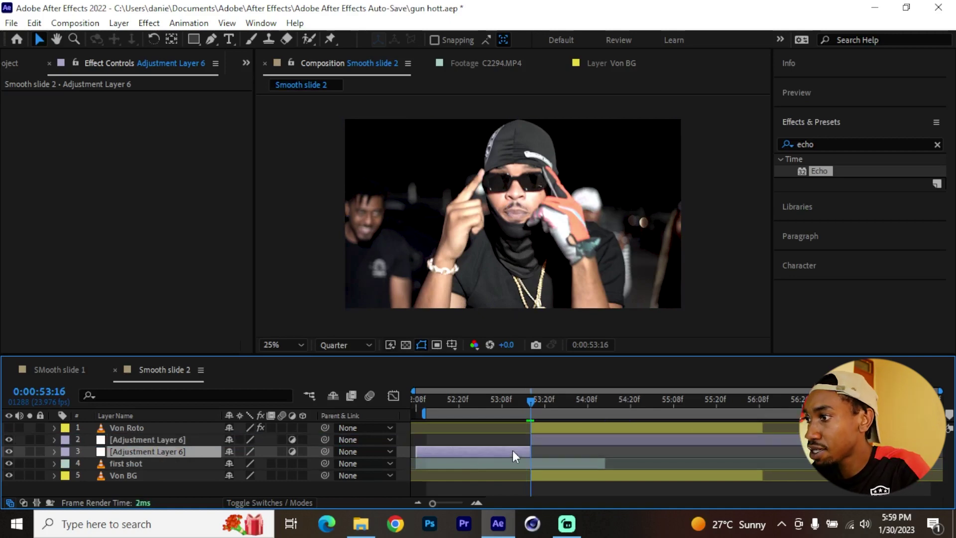
pyautogui.press('Delete')
# Trim the end of the adjustment layer to 0:00:54:15 and go back to 0:00:53:18.
pyautogui.click(607, 405)
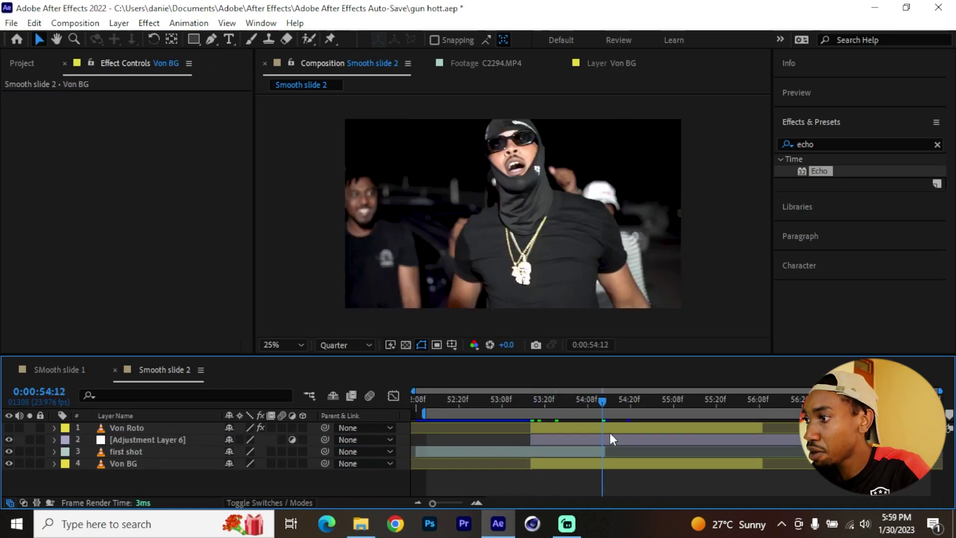
pyautogui.click(610, 438)
pyautogui.click(613, 404)
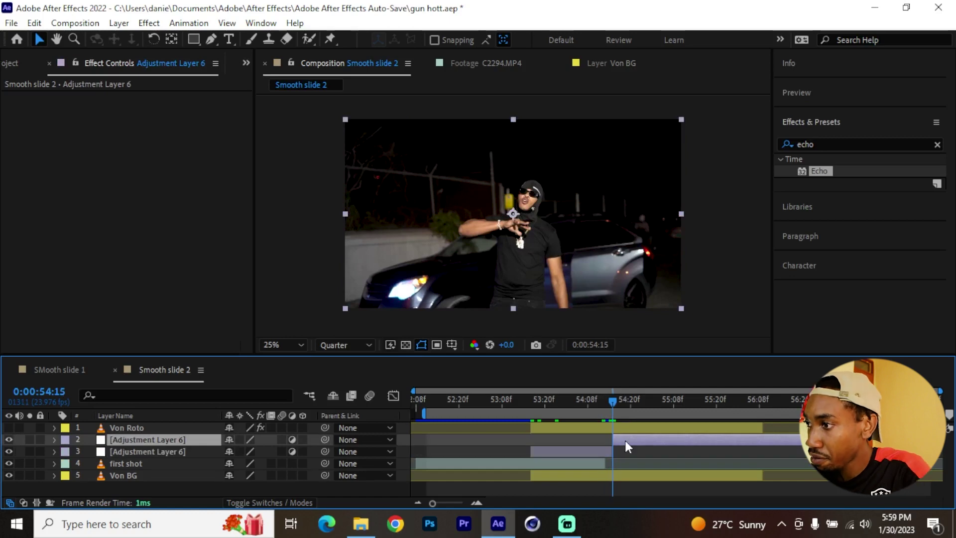
pyautogui.hotkey('alt', ']')
pyautogui.moveTo(601, 402); pyautogui.dragTo(538, 402)
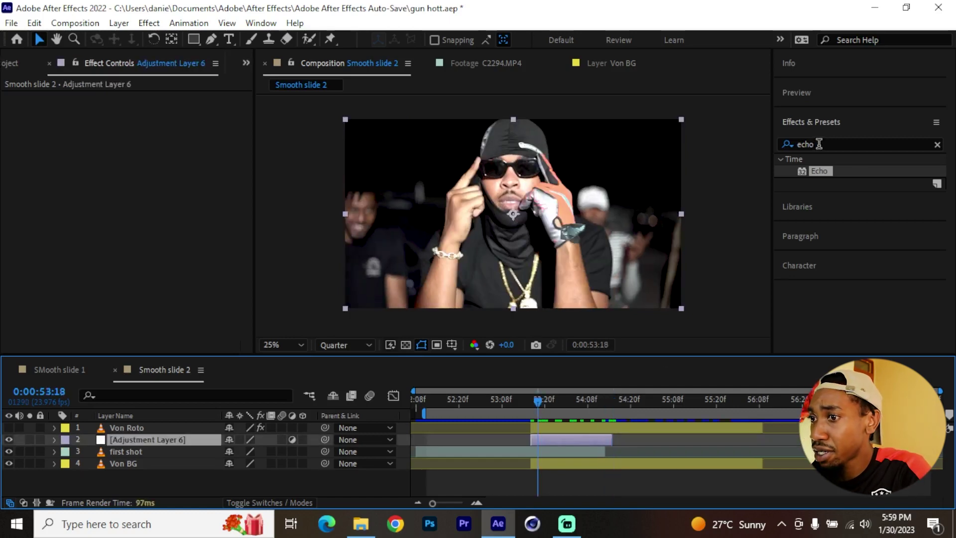
# Apply the CC RepeTile and Transform effects to the adjustment layer.
pyautogui.moveTo(823, 144); pyautogui.dragTo(707, 138)
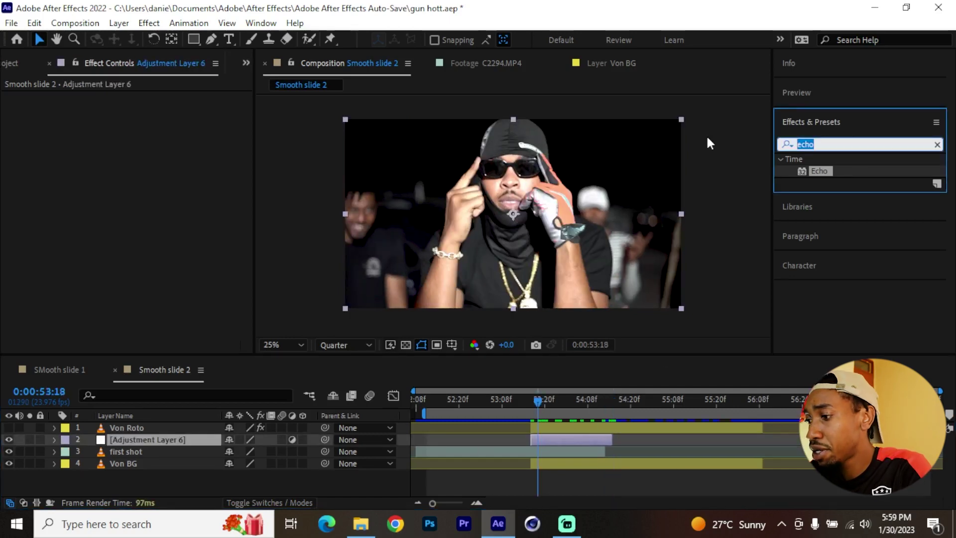
pyautogui.write('cc repet')
pyautogui.moveTo(832, 171); pyautogui.dragTo(575, 444)
pyautogui.hotkey('ctrl', '5')
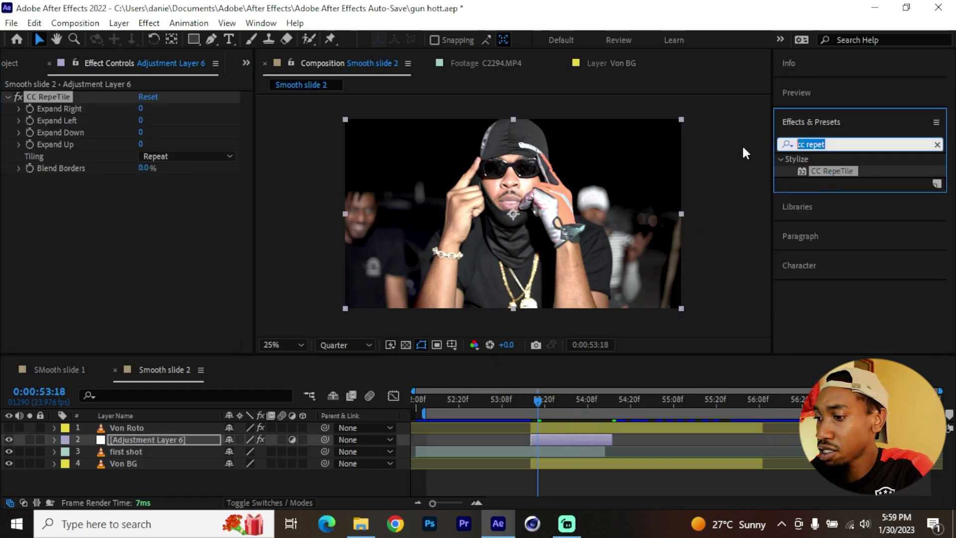
pyautogui.write('transf')
pyautogui.moveTo(842, 171); pyautogui.dragTo(579, 441)
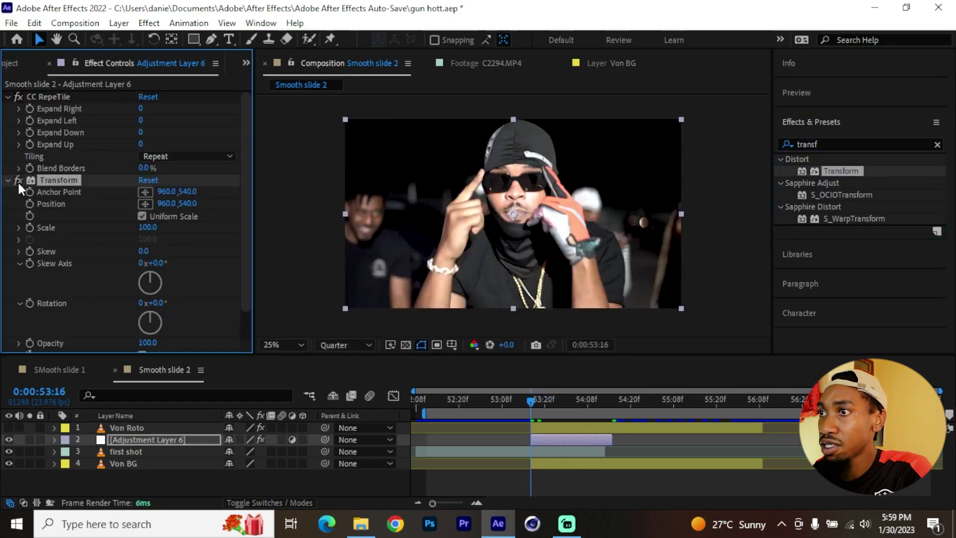
# Set CC RepeTile's Expand Right, Left, Down and Up to 20000 each.
pyautogui.click(48, 95)
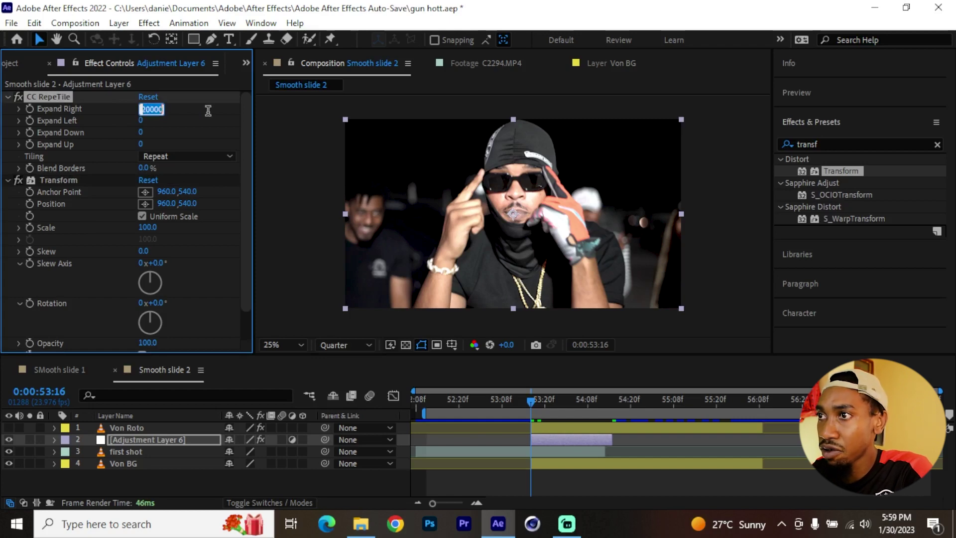
pyautogui.click(142, 120)
pyautogui.write('20000')
pyautogui.click(141, 132)
pyautogui.write('20000')
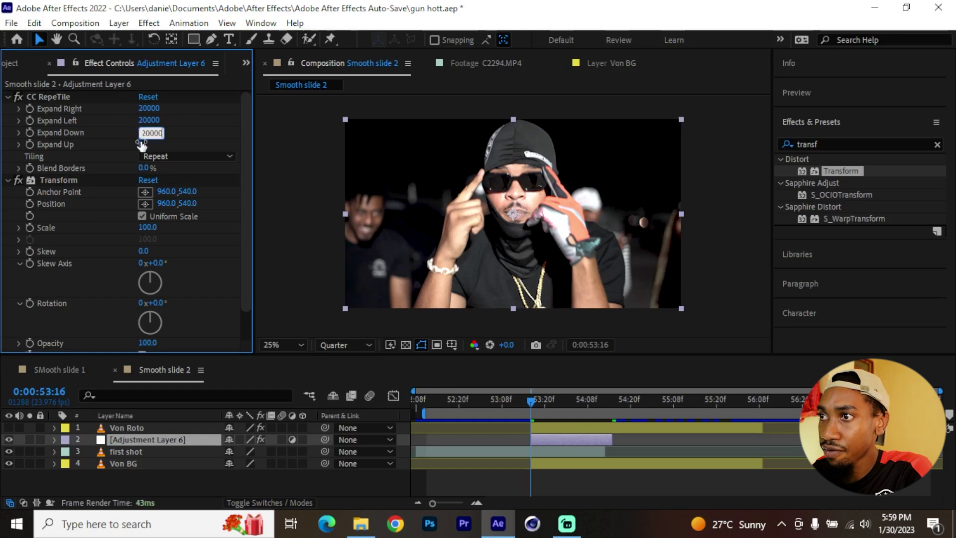
pyautogui.click(141, 145)
pyautogui.write('20000')
pyautogui.click(193, 131)
# Keyframe the adjustment layer's Transform Position at 960, 540 and move that keyframe close to the layer's end.
pyautogui.moveTo(59, 180); pyautogui.dragTo(534, 371)
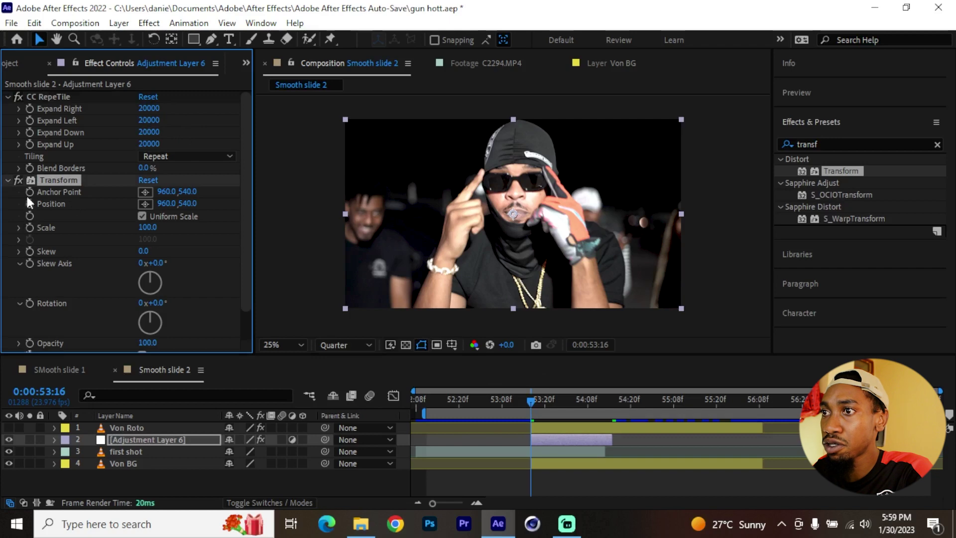
pyautogui.press('u')
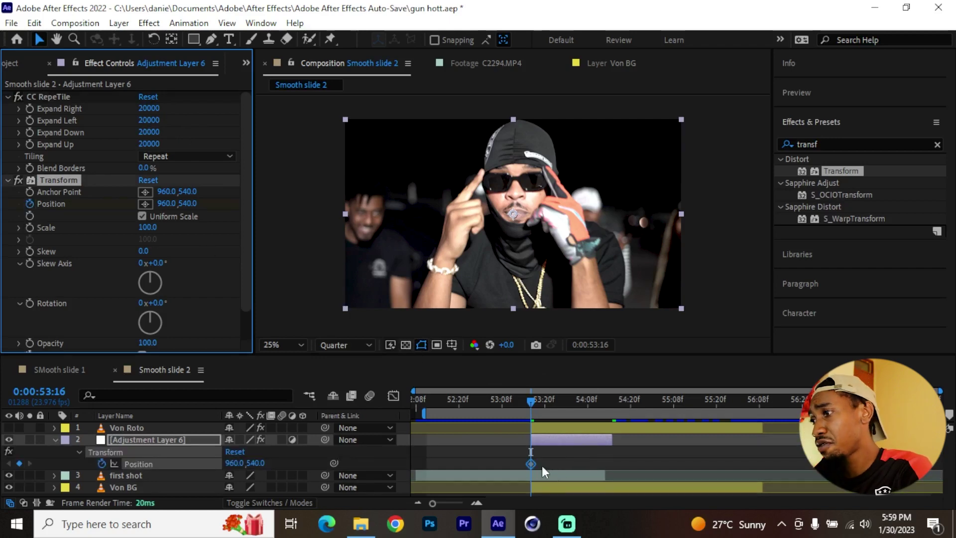
pyautogui.moveTo(530, 462); pyautogui.dragTo(609, 465)
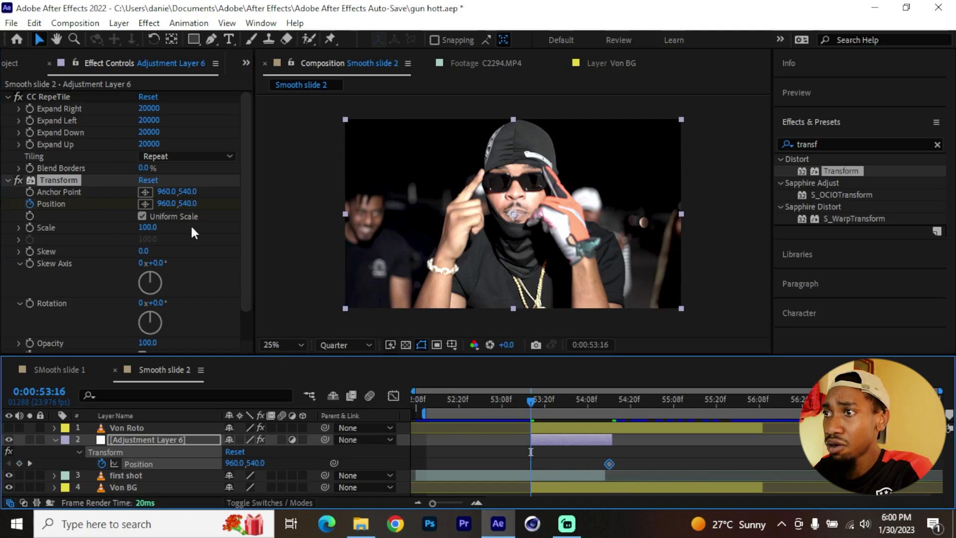
# Try a Position Y of 7021 at 0:00:53:16 and preview the slide from 0:00:53:05.
pyautogui.moveTo(184, 204); pyautogui.dragTo(196, 211)
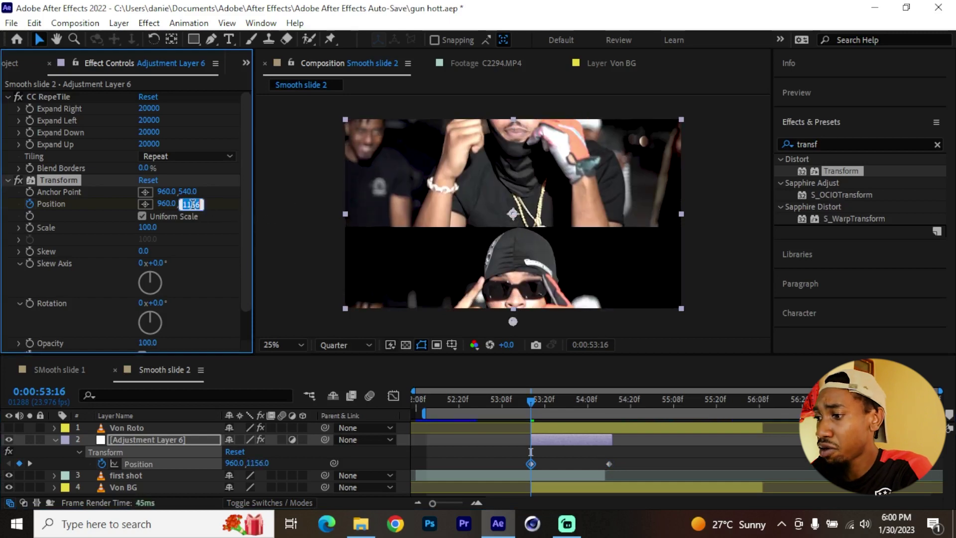
pyautogui.write('7000')
pyautogui.press('Return')
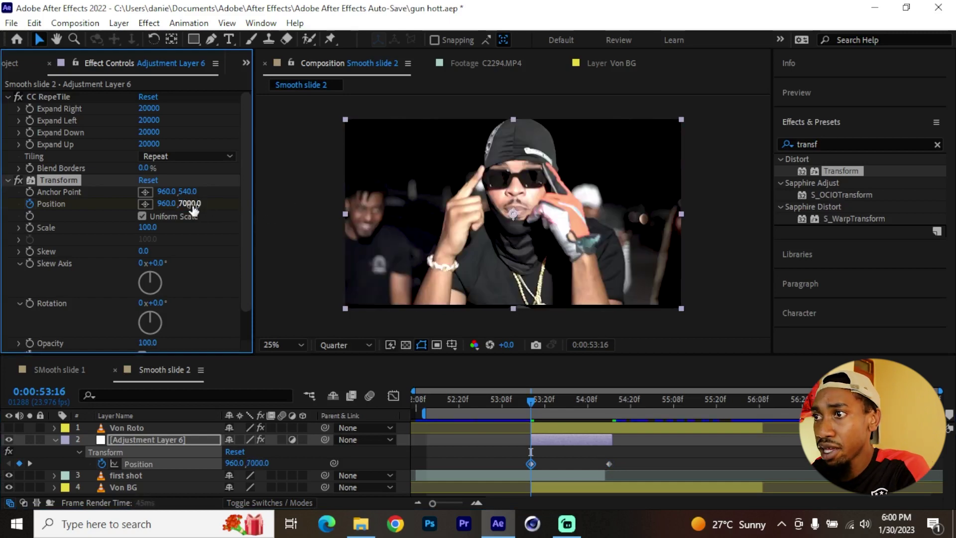
pyautogui.moveTo(194, 203); pyautogui.dragTo(209, 203)
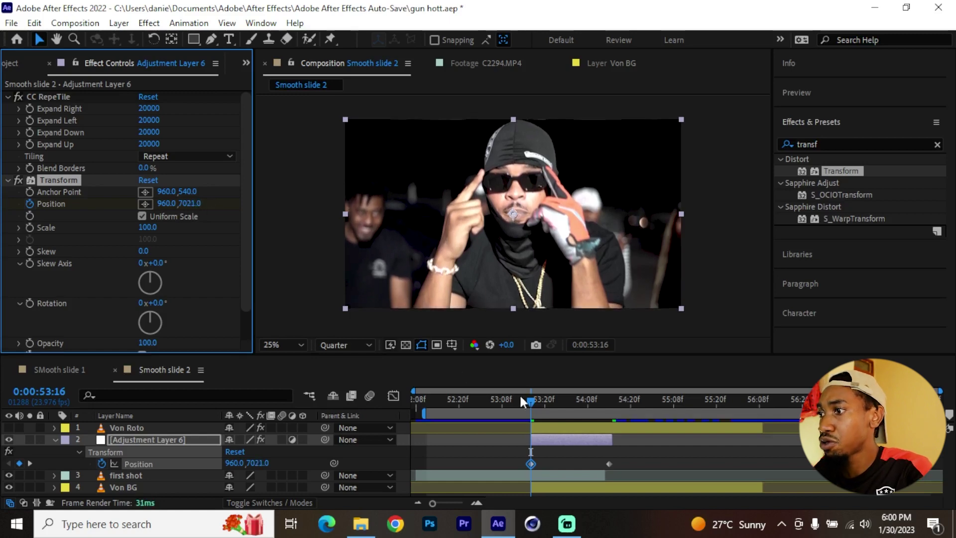
pyautogui.press('space')
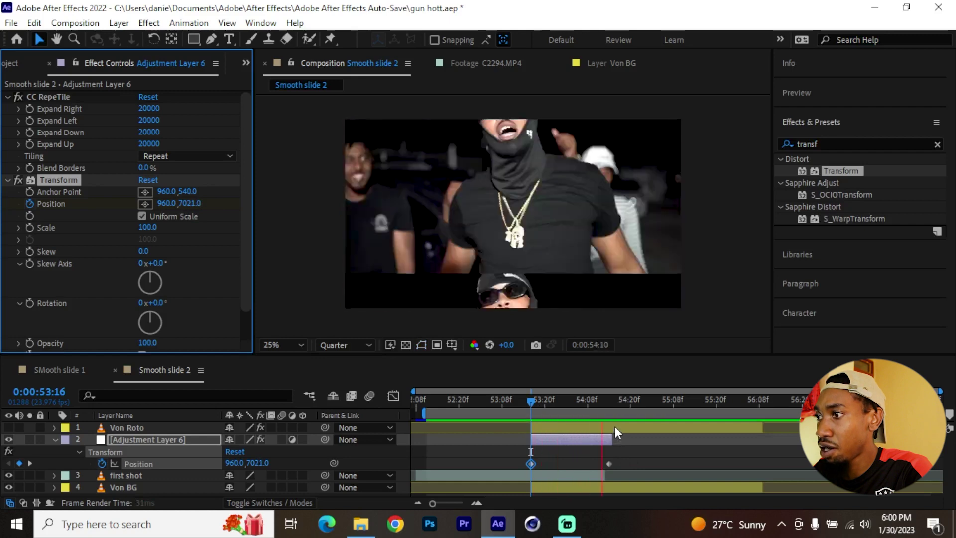
pyautogui.click(490, 401)
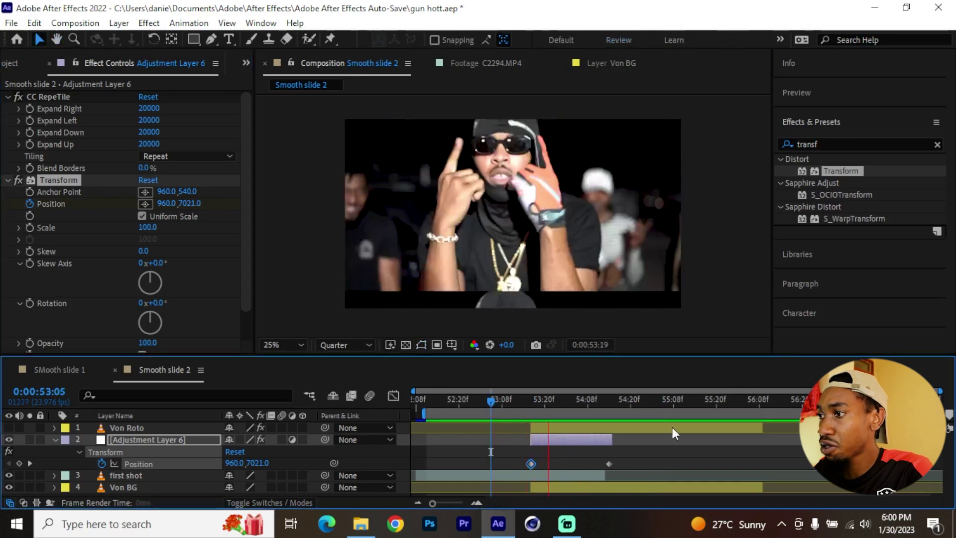
pyautogui.click(522, 401)
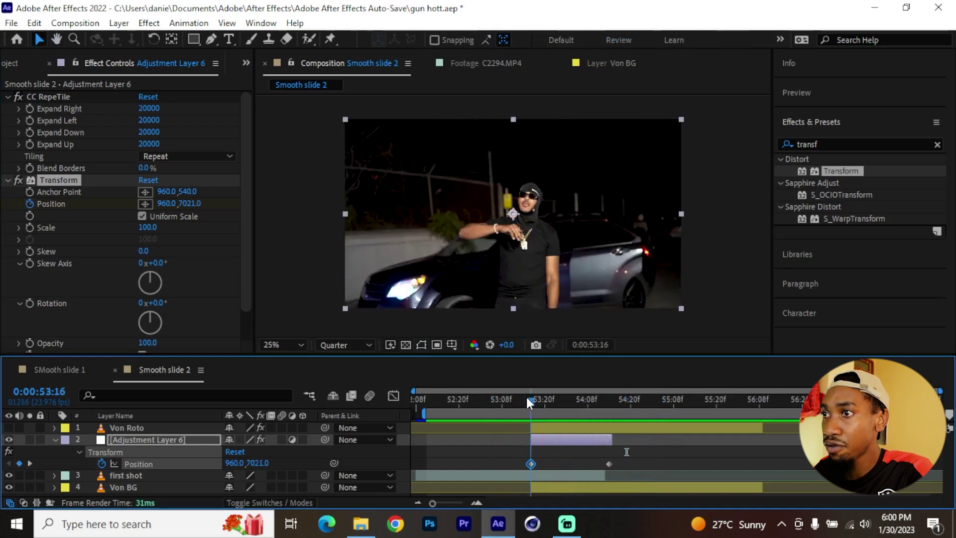
# Set the Transform effect's Position Y to 4859 at 0:00:53:16.
pyautogui.click(529, 401)
pyautogui.click(192, 204)
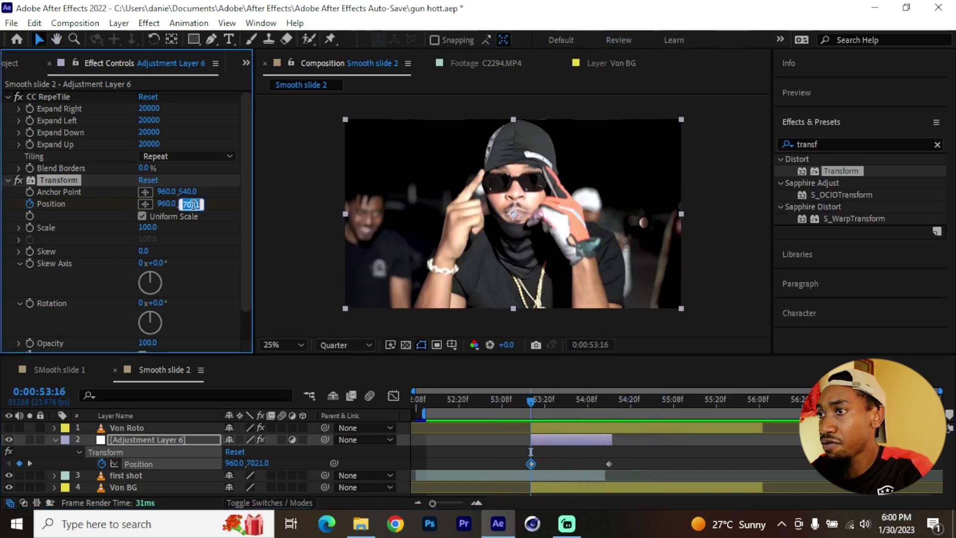
pyautogui.press('Return')
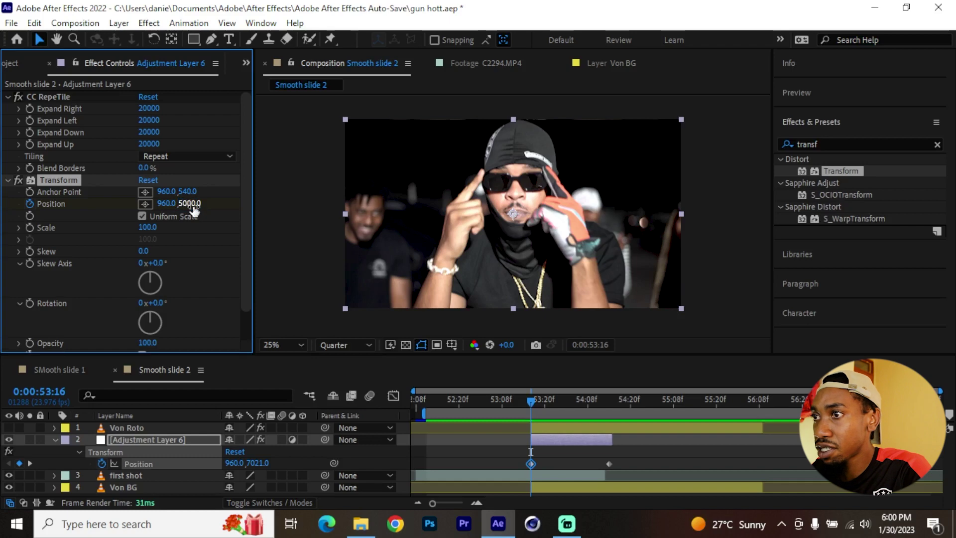
pyautogui.moveTo(189, 204); pyautogui.dragTo(111, 190)
# Apply Easy Ease to both Position keyframes and preview the slide from 0:00:53:06.
pyautogui.moveTo(649, 458); pyautogui.dragTo(519, 466)
pyautogui.rightClick(523, 465)
pyautogui.moveTo(583, 453)
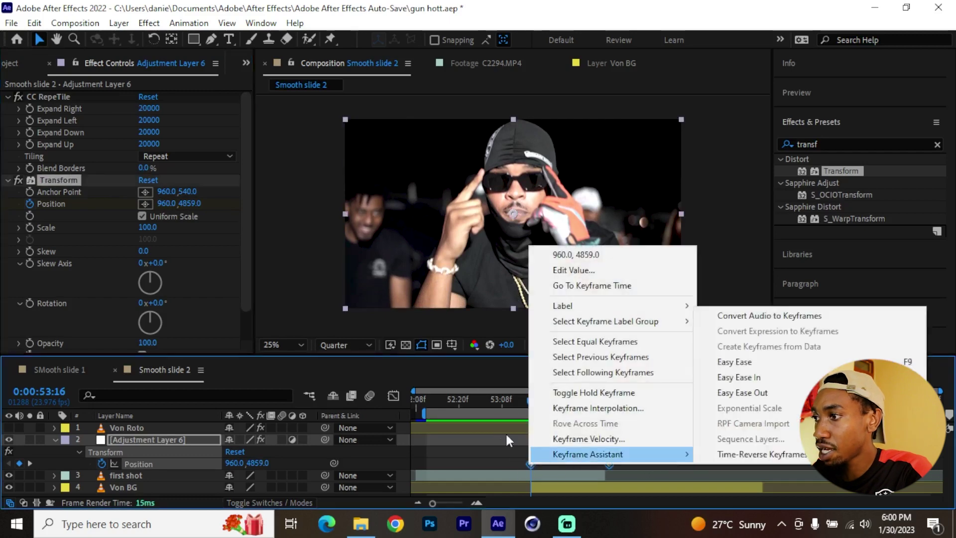
pyautogui.click(732, 362)
pyautogui.click(503, 399)
pyautogui.press('space')
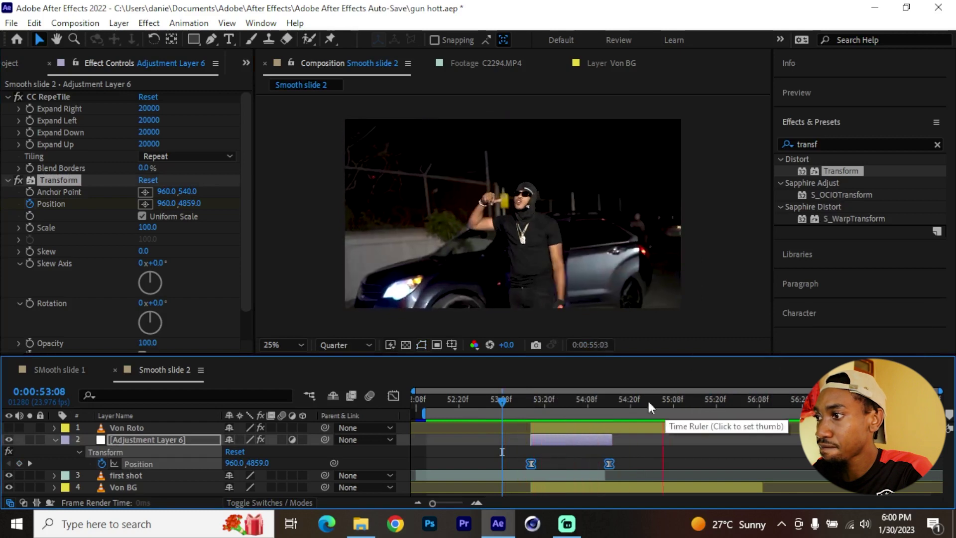
pyautogui.click(495, 401)
pyautogui.press('space')
pyautogui.press('space')
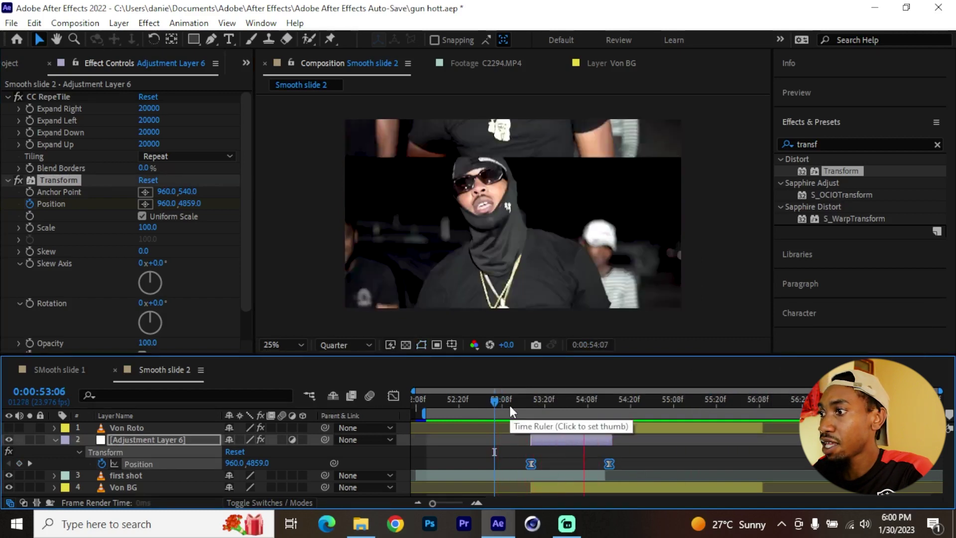
pyautogui.press('space')
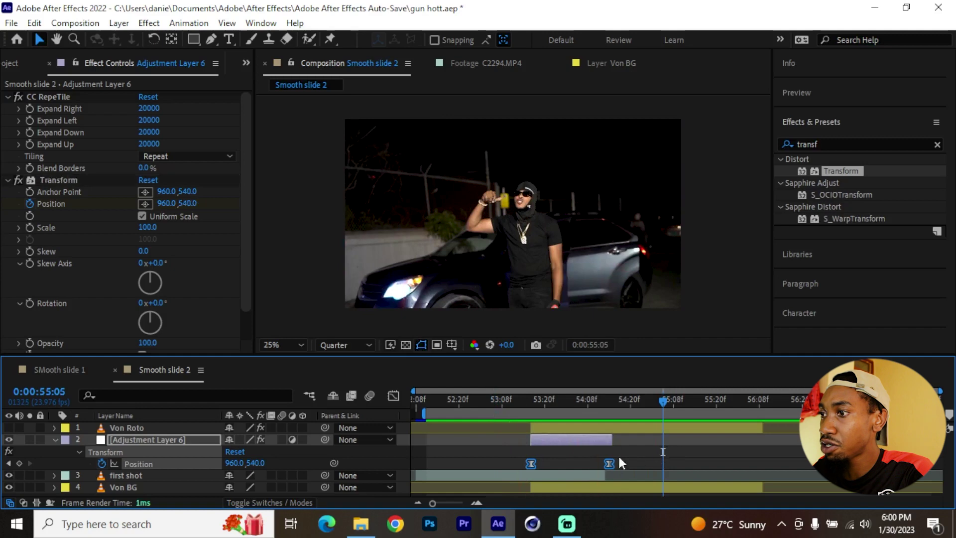
# Inspect the speed graph of the Position keyframes and preview the slide from 0:00:53:02.
pyautogui.click(393, 395)
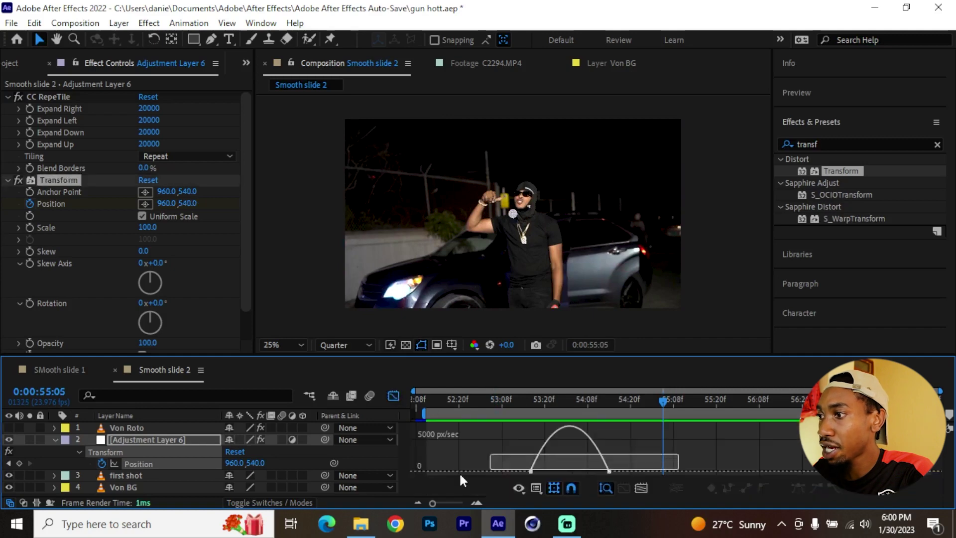
pyautogui.moveTo(543, 469); pyautogui.dragTo(573, 467)
pyautogui.click(393, 396)
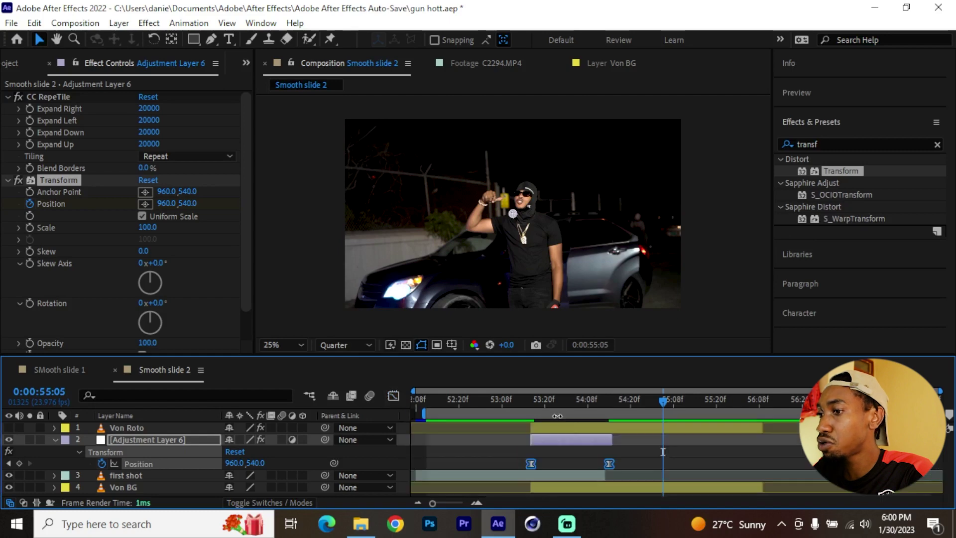
pyautogui.click(480, 398)
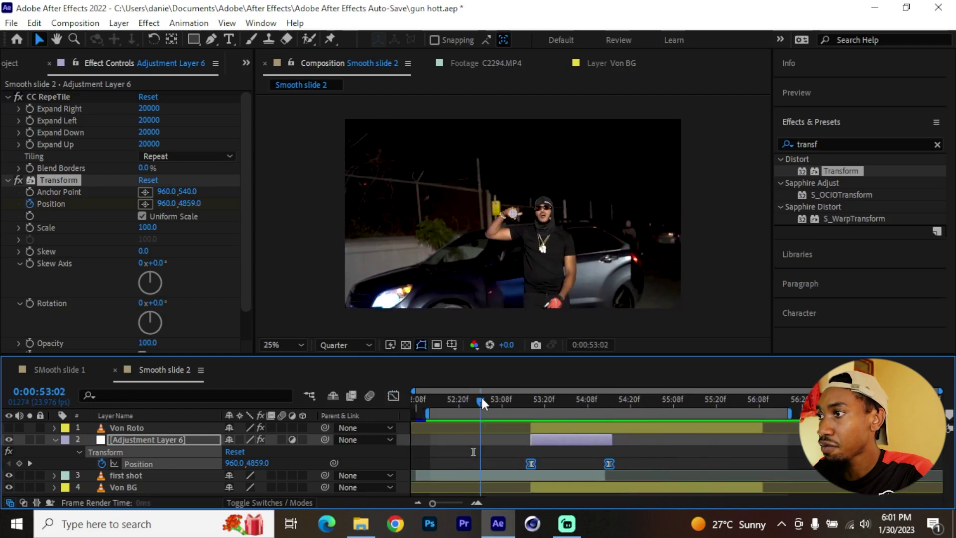
pyautogui.press('space')
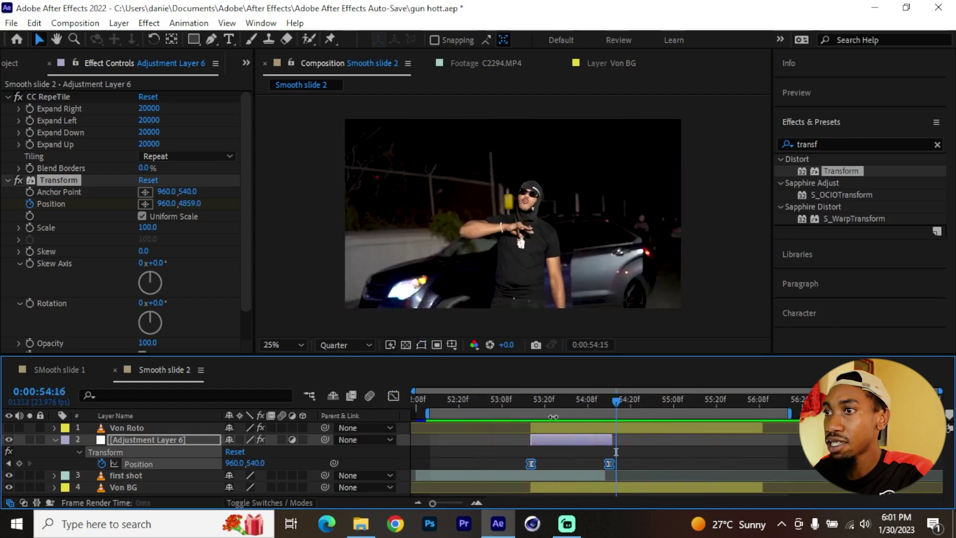
# Stop the Transform effect using the composition's shutter angle, set its Shutter Angle to 180, and preview the motion blur from just before the slide.
pyautogui.scroll(-2, 239, 320)
pyautogui.click(538, 400)
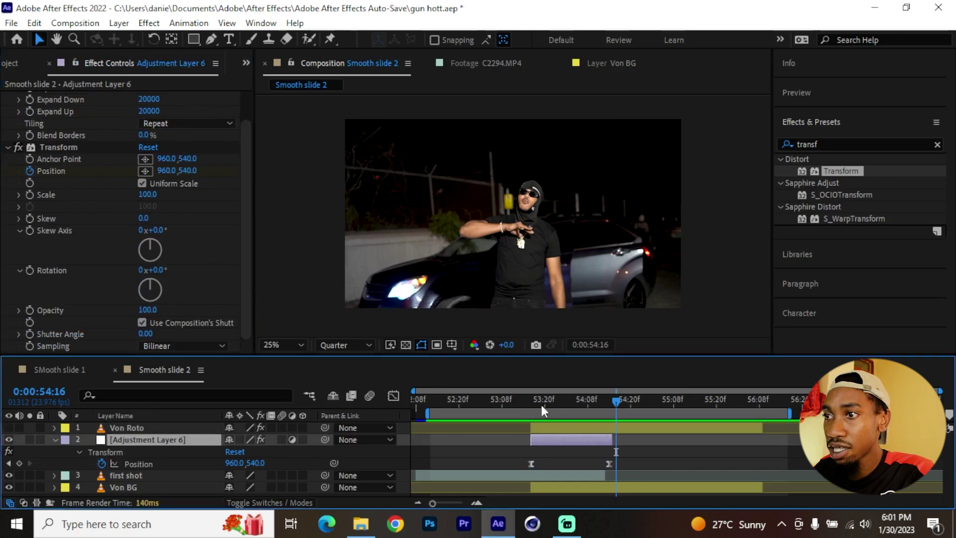
pyautogui.click(148, 334)
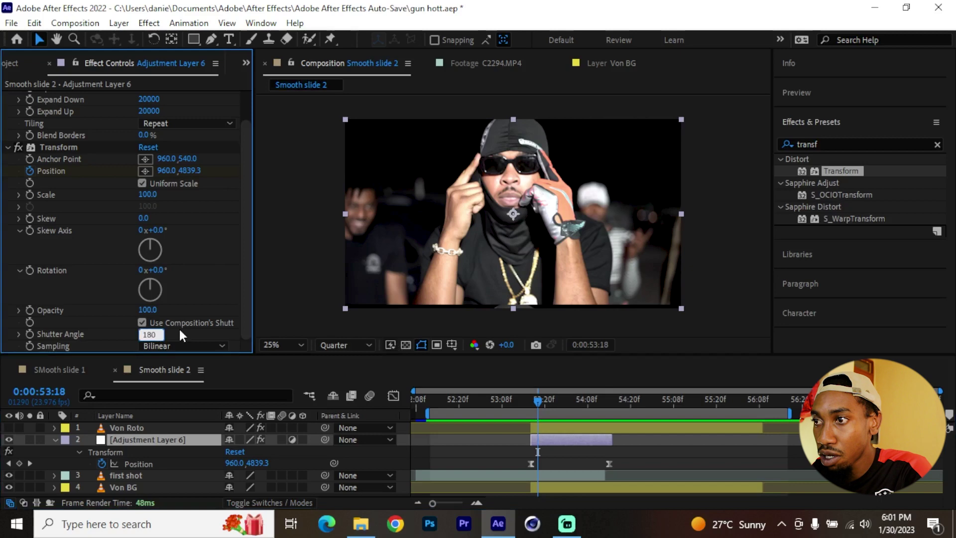
pyautogui.press('Return')
pyautogui.moveTo(538, 409); pyautogui.dragTo(534, 414)
pyautogui.click(495, 402)
pyautogui.press('space')
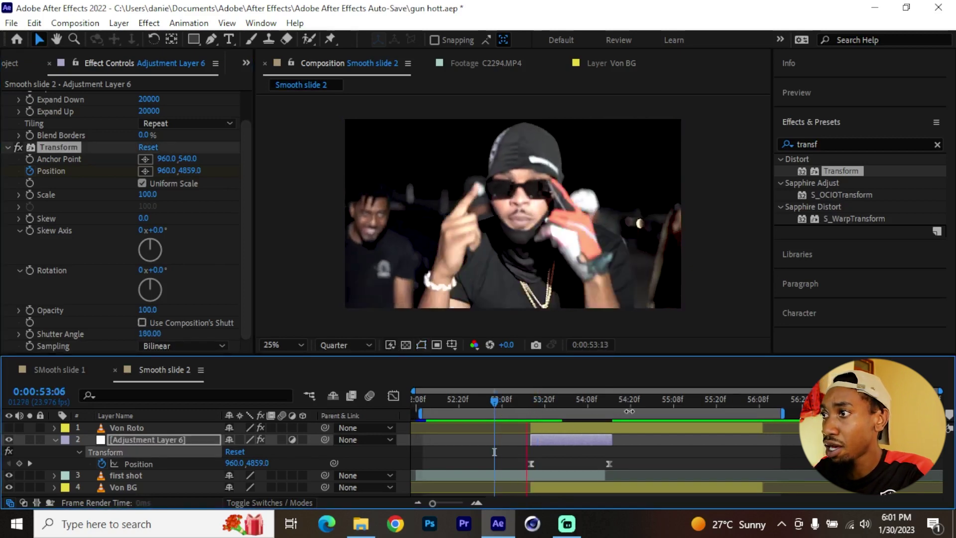
pyautogui.click(480, 398)
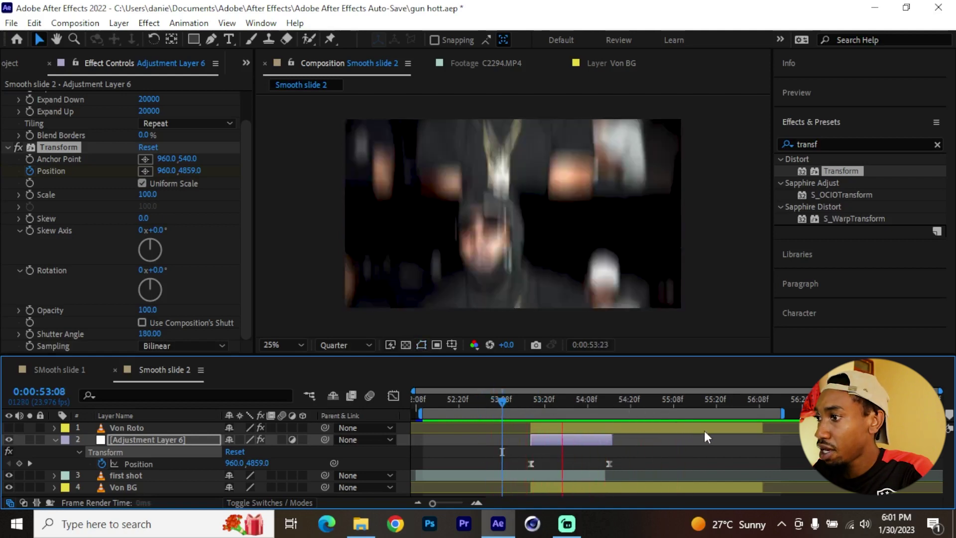
# Trim the end of the first shot layer to 0:00:54:03, midway through the adjustment layer, and preview the cut.
pyautogui.click(682, 470)
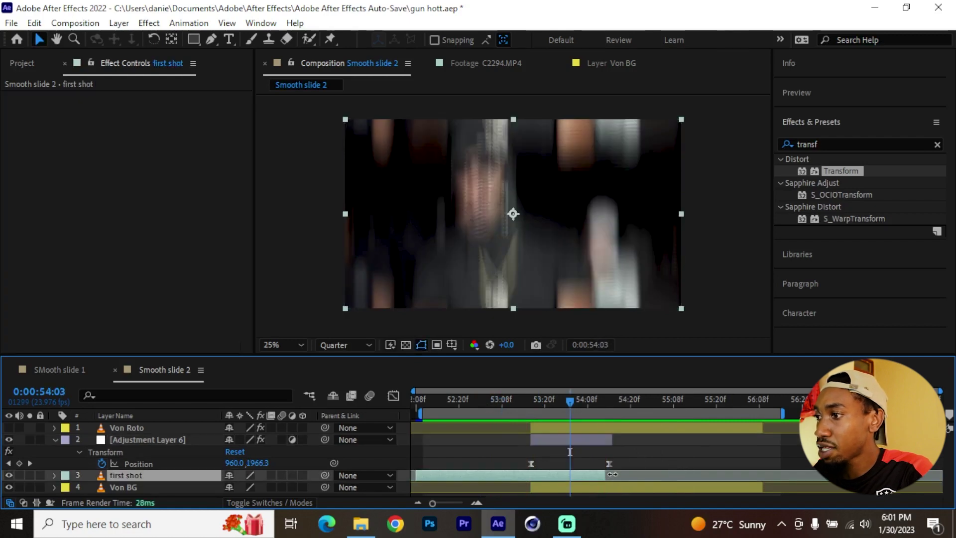
pyautogui.moveTo(601, 474); pyautogui.dragTo(567, 472)
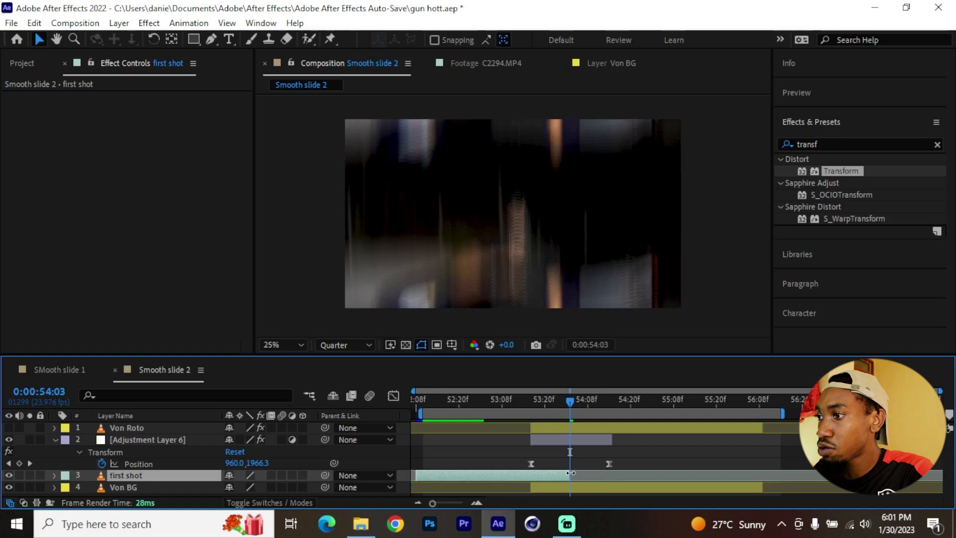
pyautogui.click(569, 488)
pyautogui.click(555, 475)
pyautogui.click(557, 488)
pyautogui.click(555, 476)
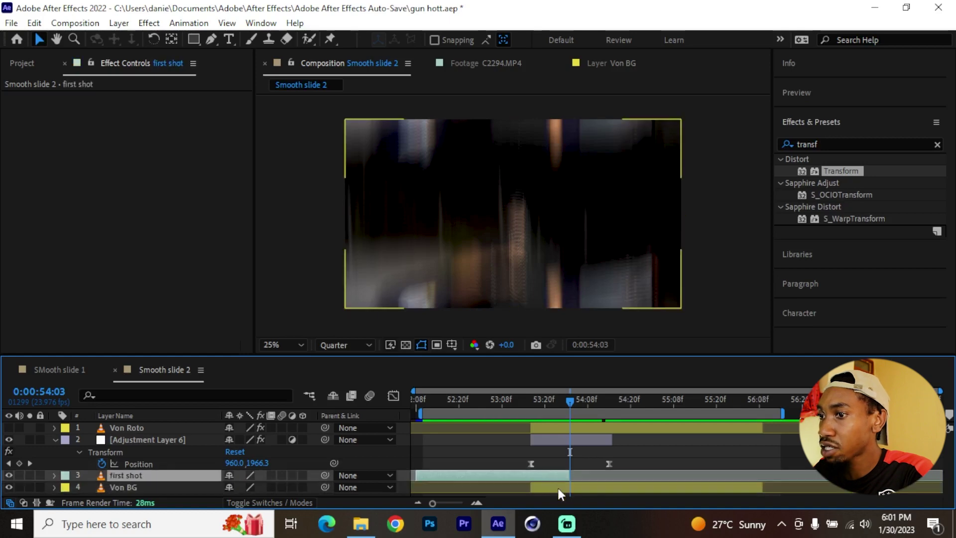
pyautogui.click(558, 488)
pyautogui.click(551, 473)
pyautogui.click(550, 440)
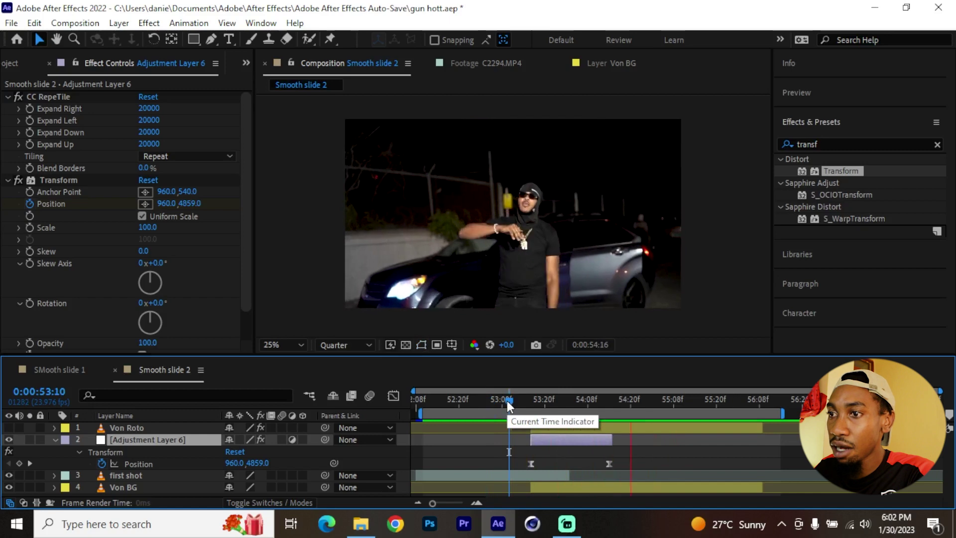
pyautogui.press('space')
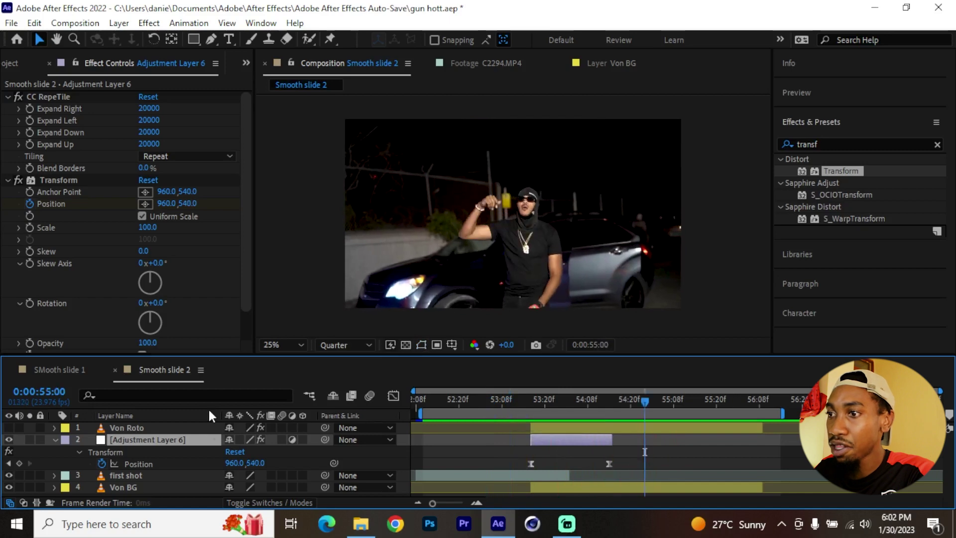
# Make the Von Roto layer visible and trim its start to slightly after the adjustment layer's start, previewing from 0:00:53:06.
pyautogui.click(149, 428)
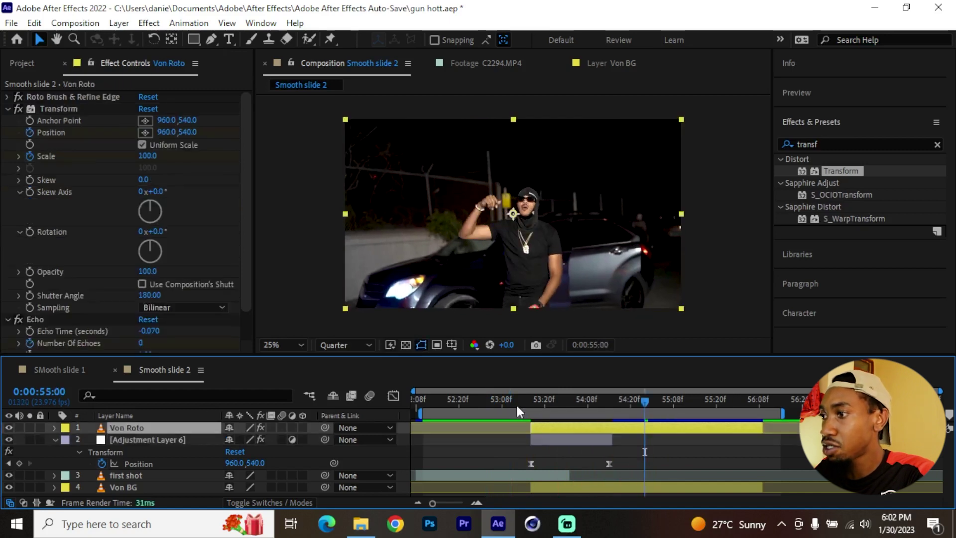
pyautogui.click(455, 400)
pyautogui.click(432, 405)
pyautogui.moveTo(431, 405); pyautogui.dragTo(494, 405)
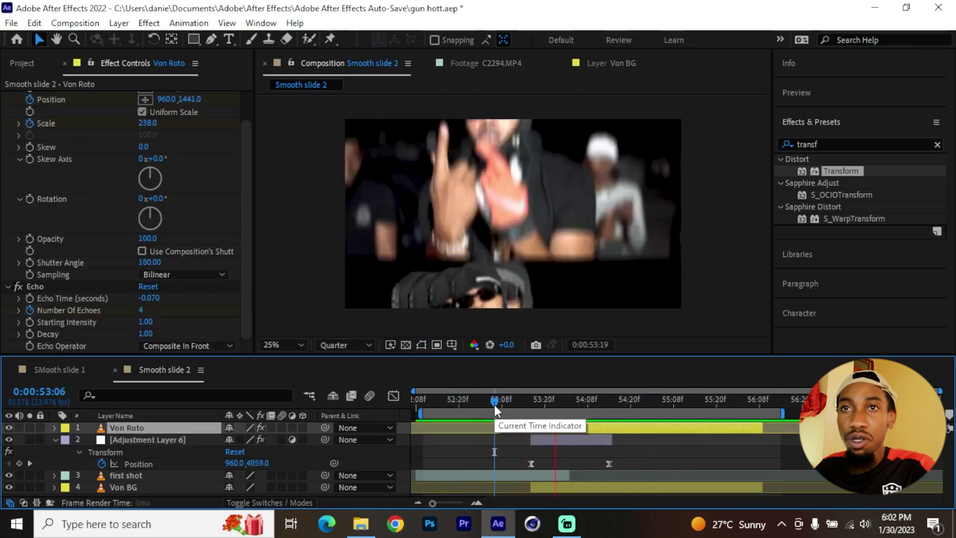
pyautogui.press('space')
# Apply uni.Glow to the adjustment layer and keyframe its Intensity at 1.0 at 0:00:54:01.
pyautogui.click(551, 439)
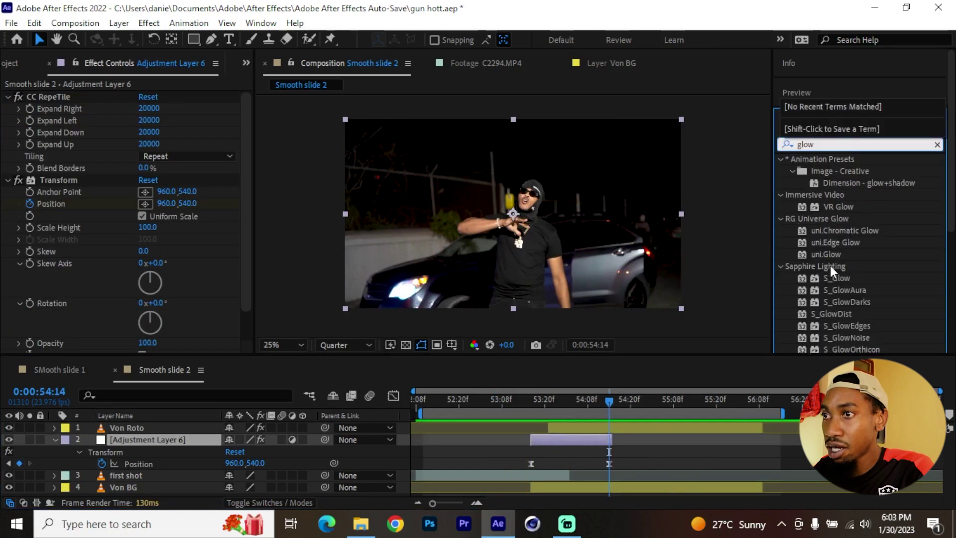
pyautogui.moveTo(828, 255); pyautogui.dragTo(103, 301)
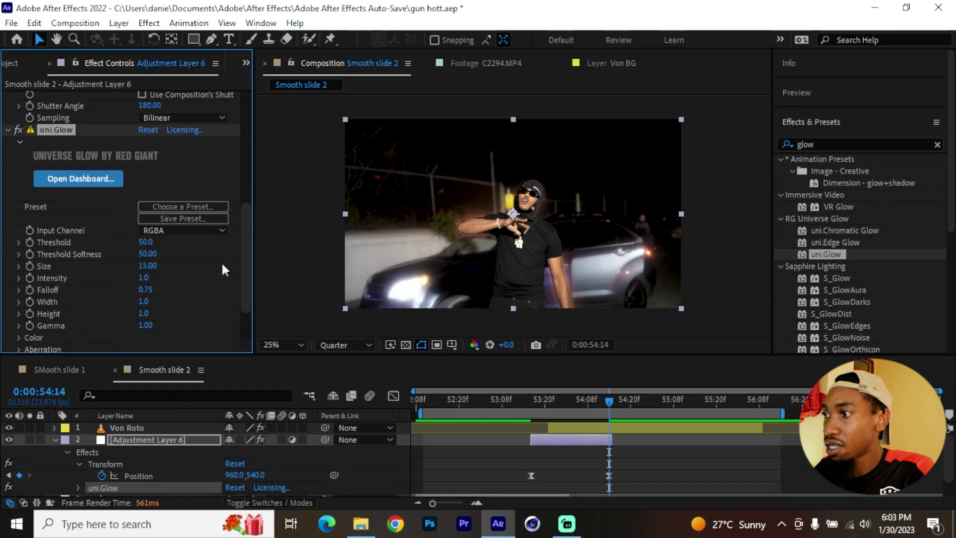
pyautogui.click(562, 400)
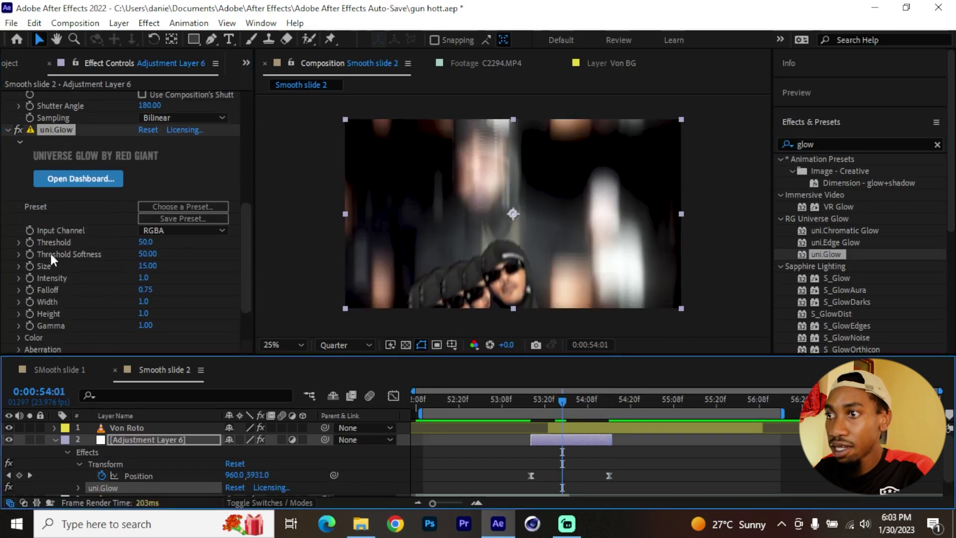
pyautogui.click(29, 278)
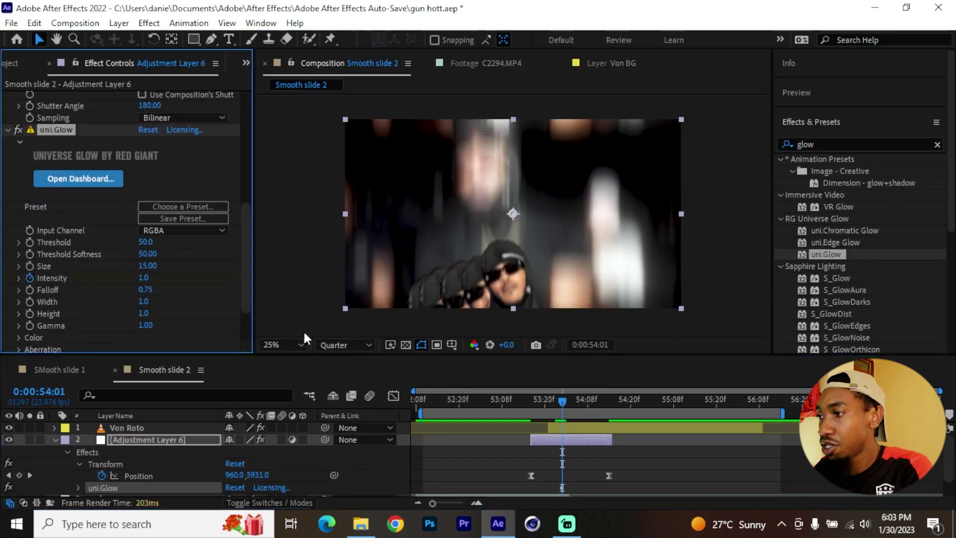
pyautogui.scroll(-5, 587, 457)
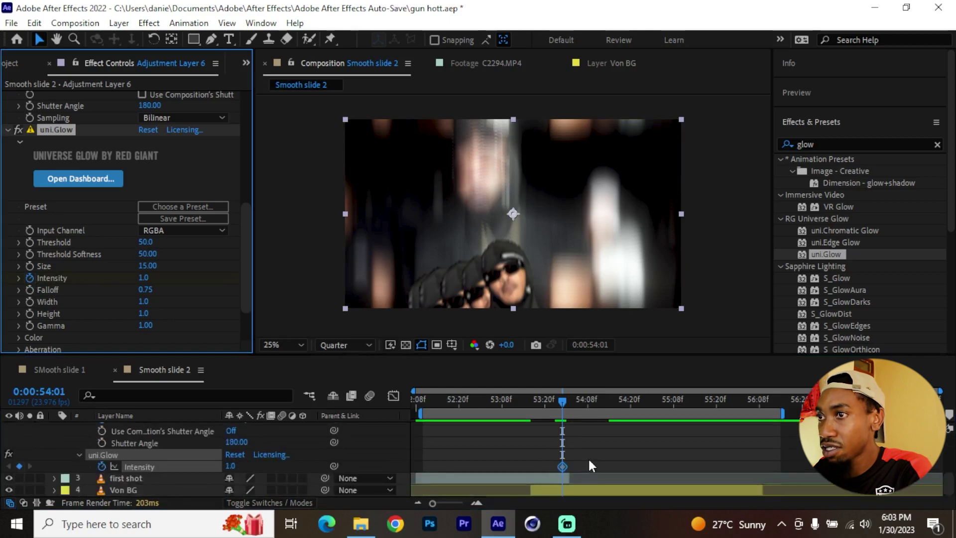
# Set the glow Intensity to 0 at 0:00:53:19.
pyautogui.click(541, 398)
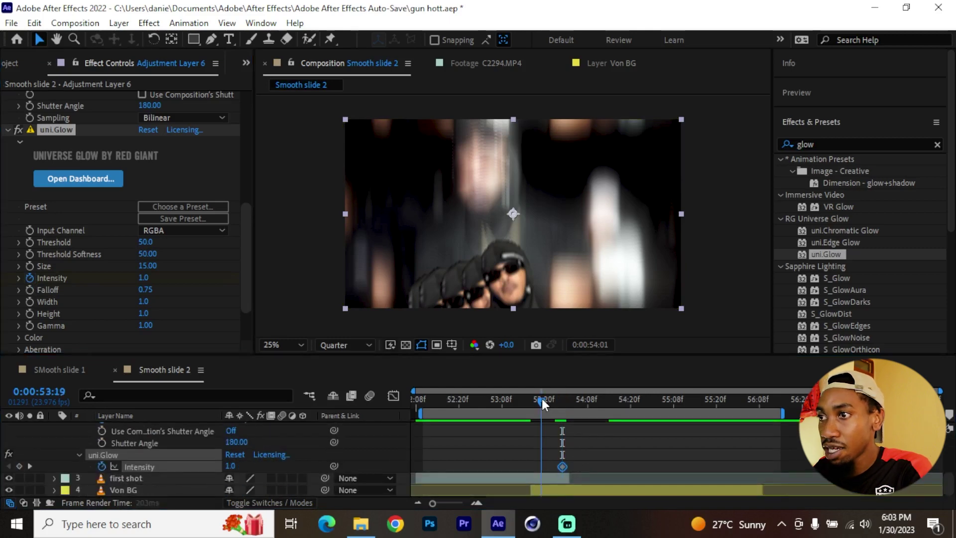
pyautogui.click(144, 278)
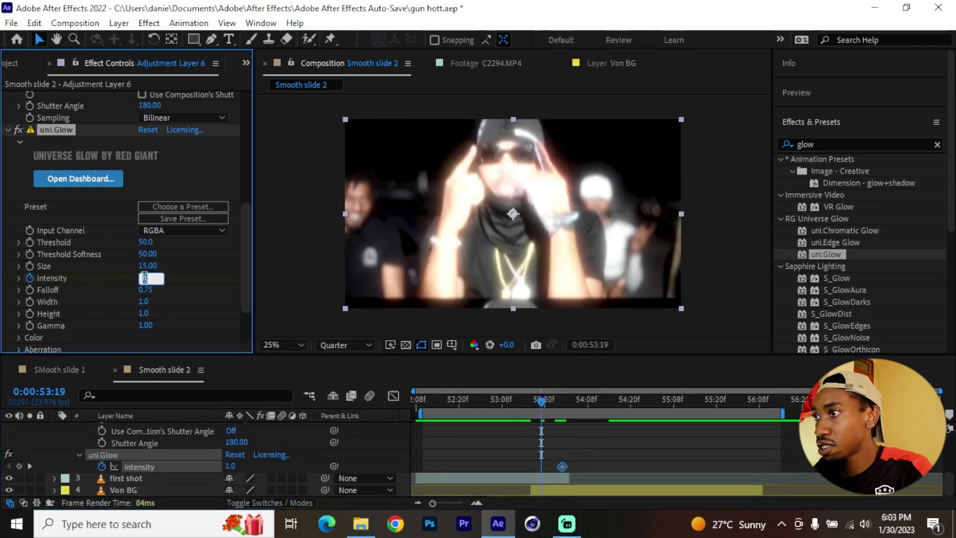
pyautogui.write('0')
pyautogui.press('Return')
# Set the glow Intensity to 0 at 0:00:54:14 and shift the first two Intensity keyframes to the slide's start and middle.
pyautogui.click(584, 410)
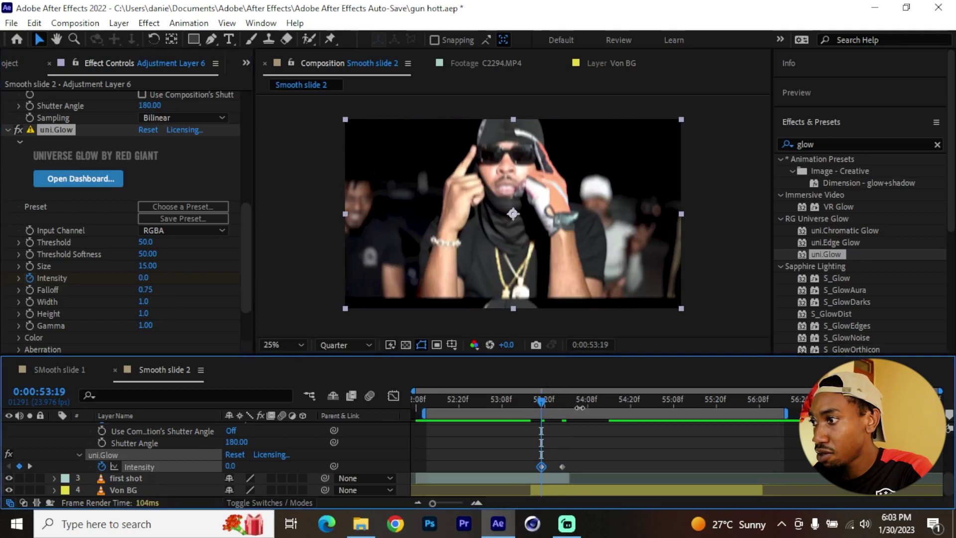
pyautogui.scroll(2, 607, 440)
pyautogui.moveTo(590, 401); pyautogui.dragTo(610, 441)
pyautogui.press('u')
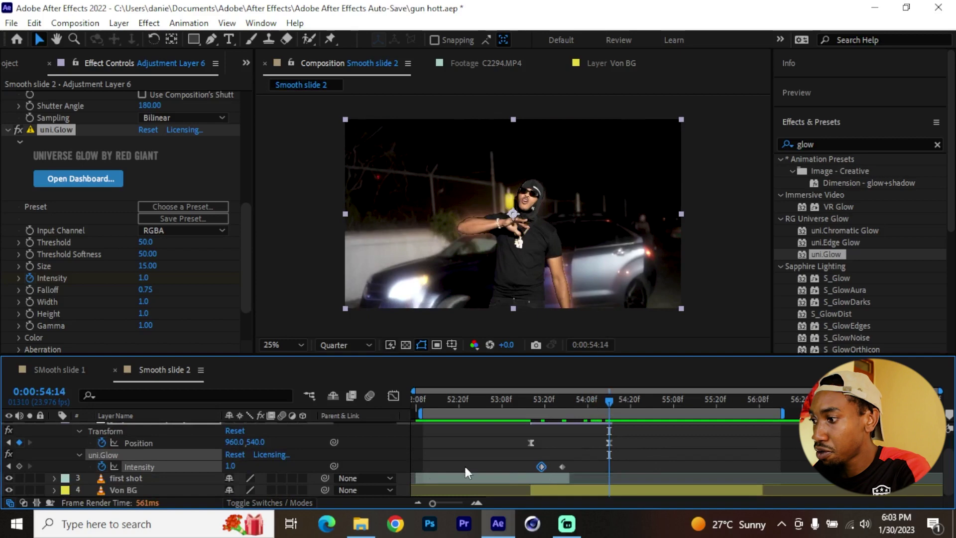
pyautogui.press('Return')
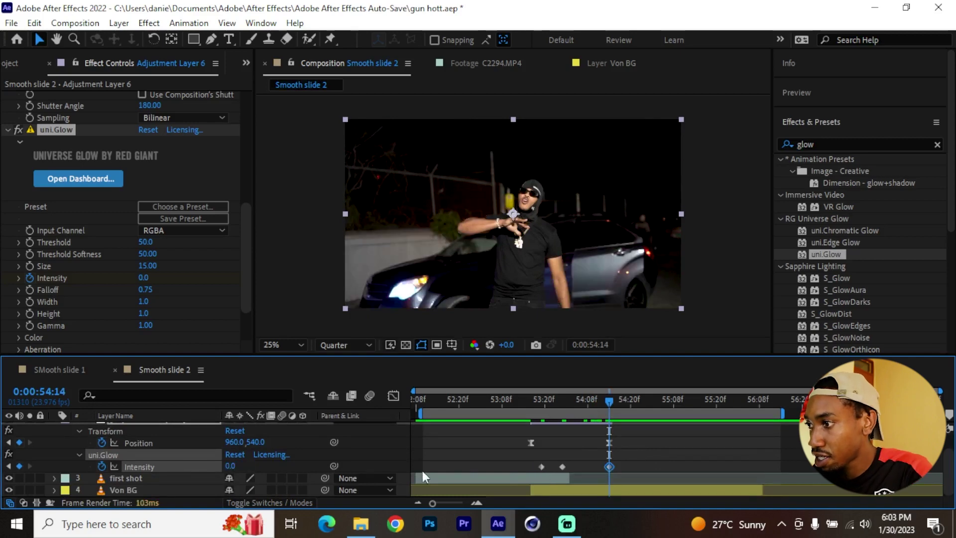
pyautogui.moveTo(562, 466); pyautogui.dragTo(531, 466)
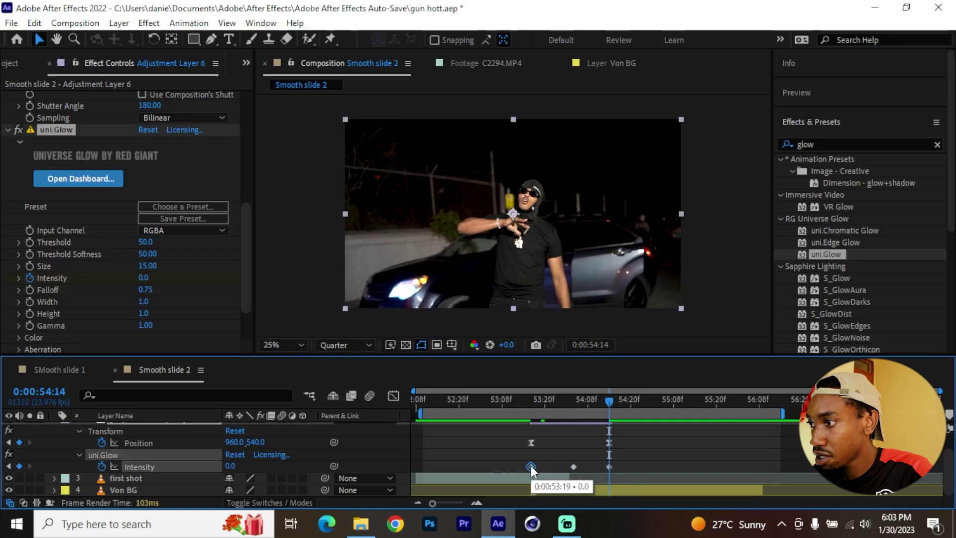
# Apply Easy Ease to all three glow Intensity keyframes and preview the transition from 0:00:52:17.
pyautogui.moveTo(647, 454); pyautogui.dragTo(519, 468)
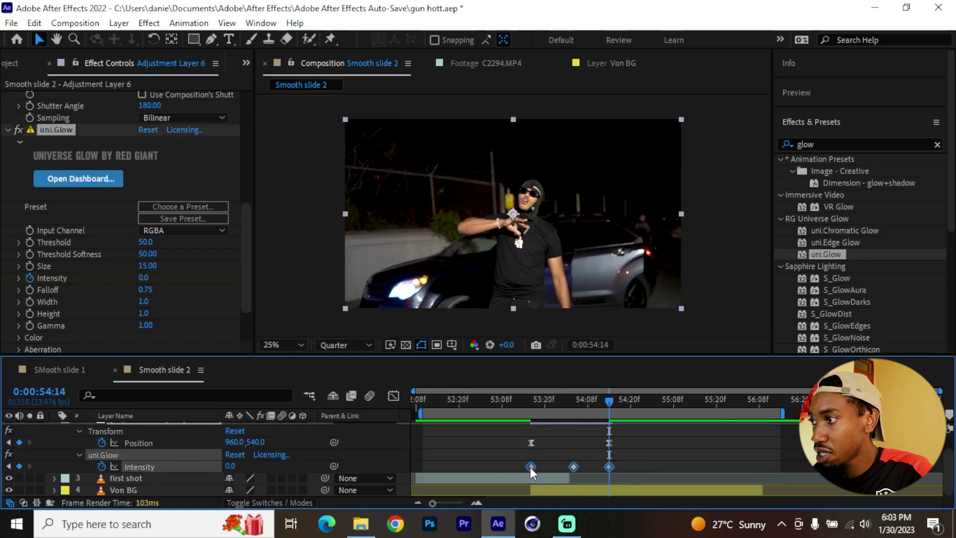
pyautogui.rightClick(530, 468)
pyautogui.moveTo(584, 456)
pyautogui.click(761, 365)
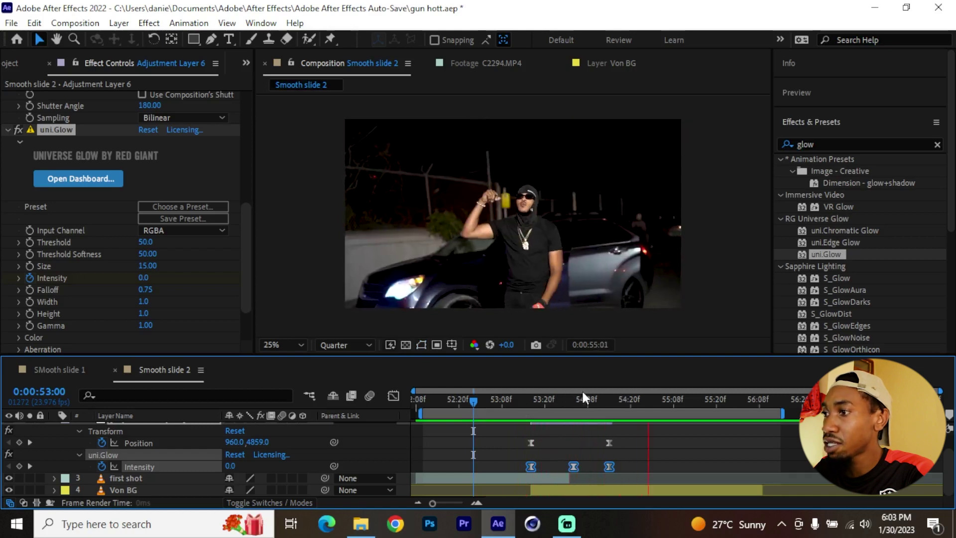
pyautogui.click(449, 399)
pyautogui.press('space')
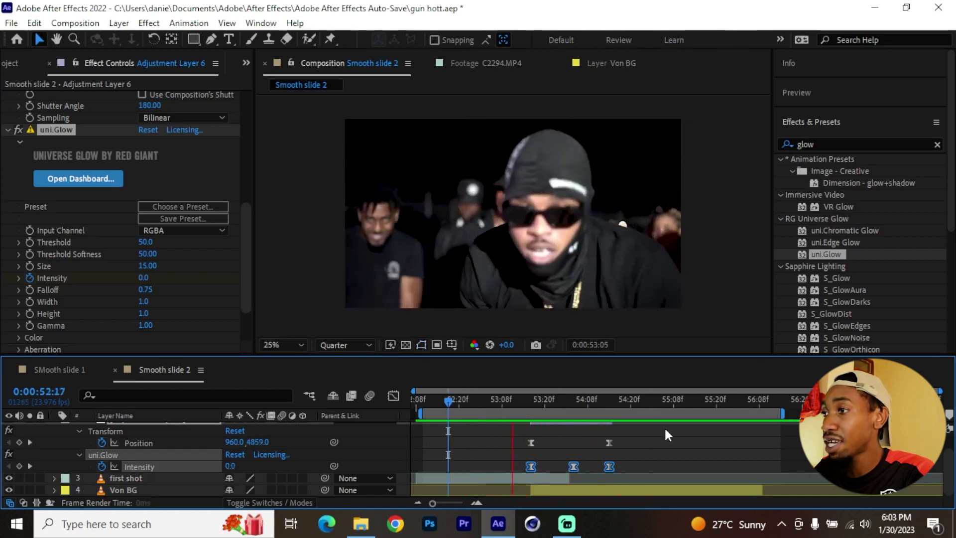